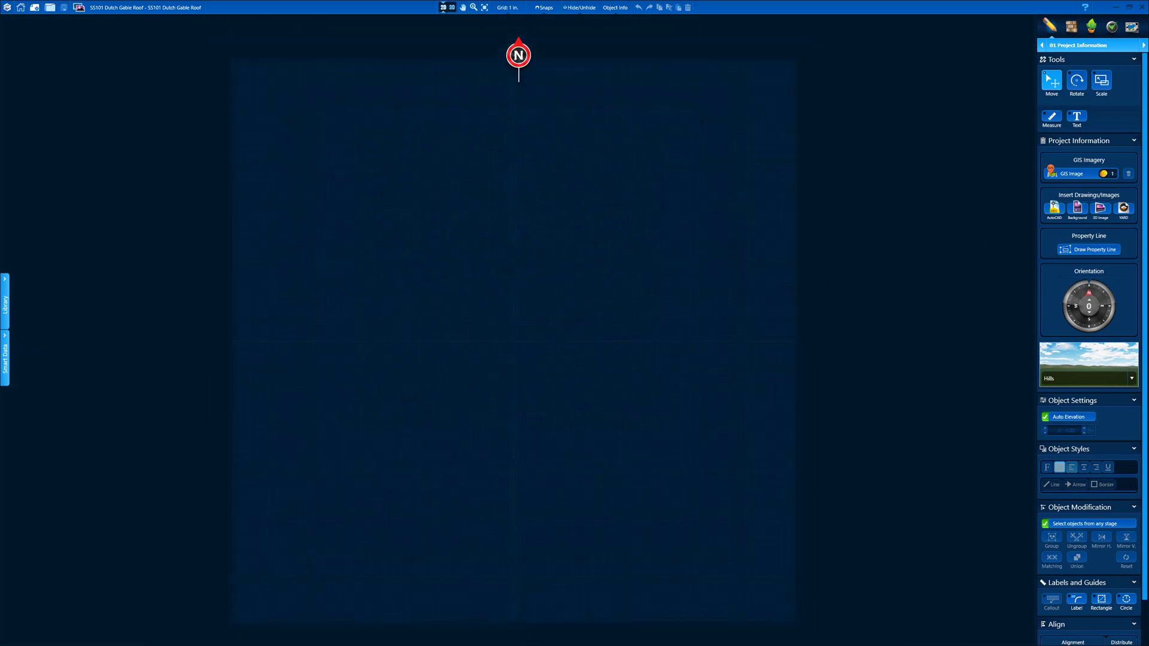
Step: Bring up the Dutch Gable Roof reference photo and examine the house's front facade and roof close up
drag(1148, 199, 781, 122)
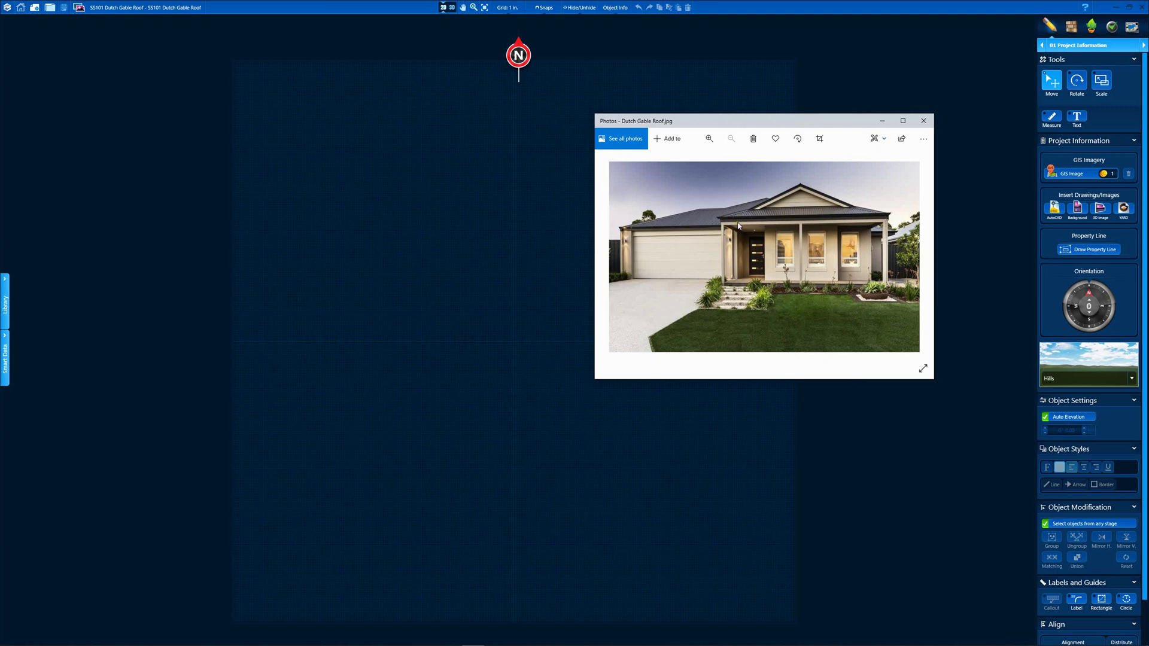
drag(796, 121, 787, 186)
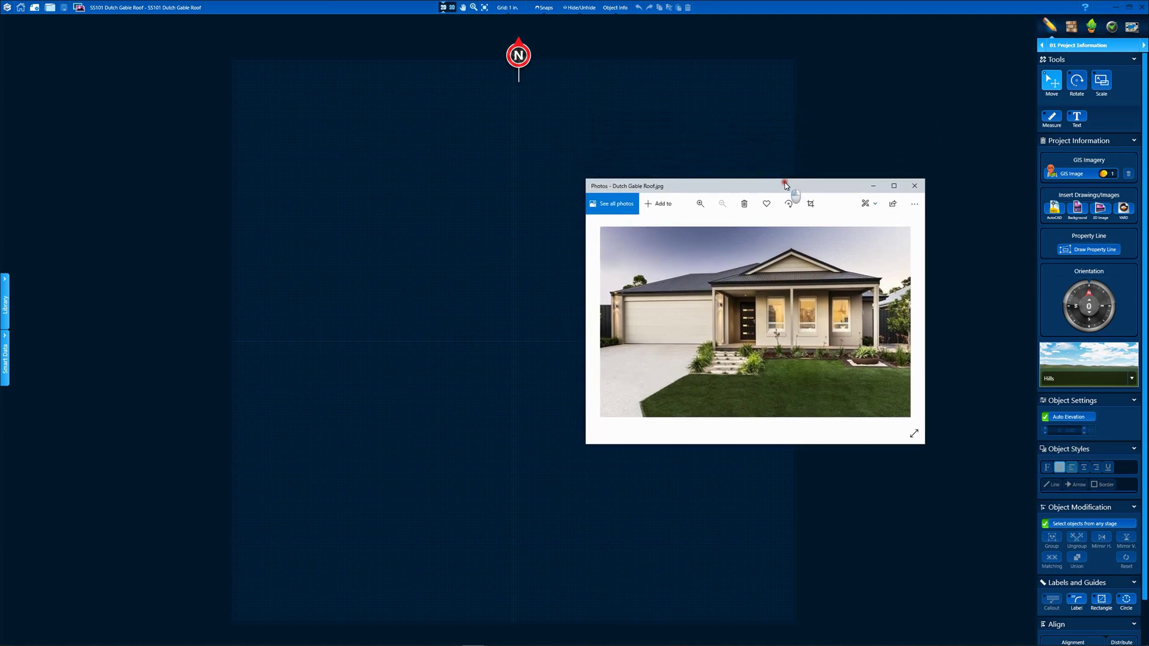
scroll(806, 325, up, 1)
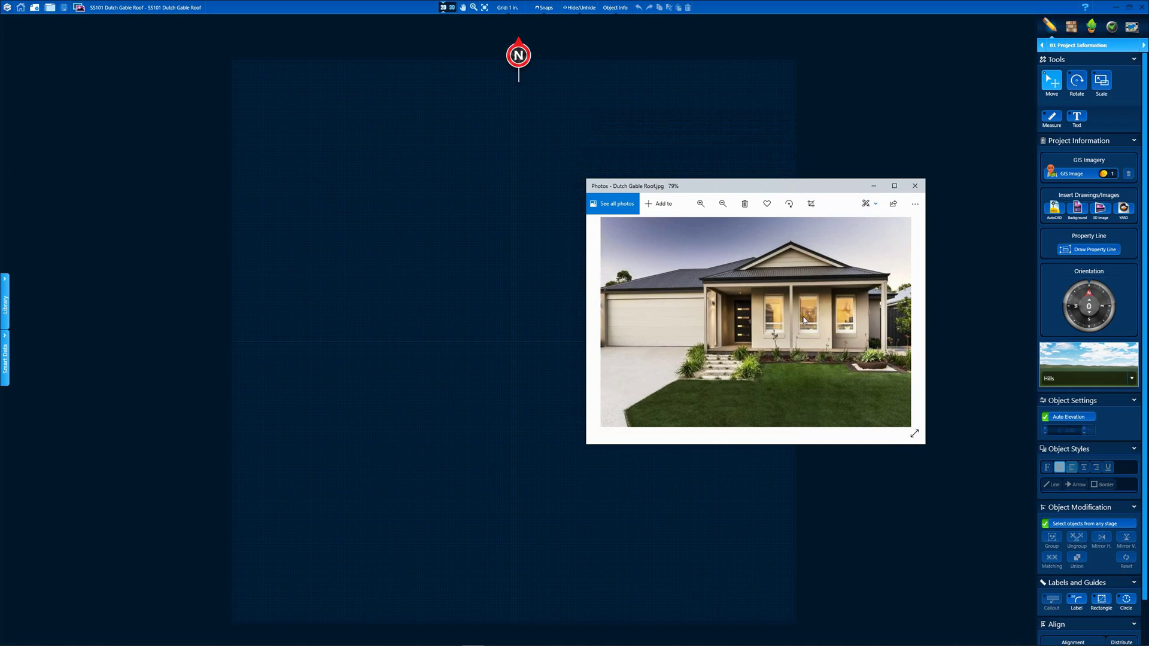
scroll(860, 275, up, 2)
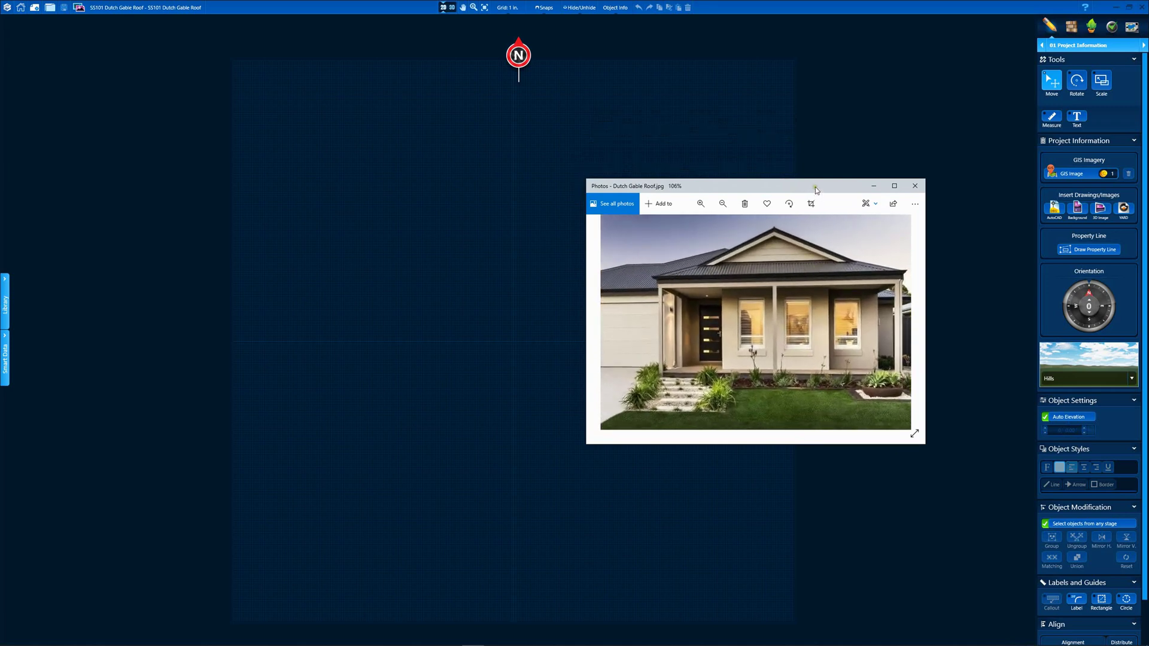
drag(816, 190, 787, 170)
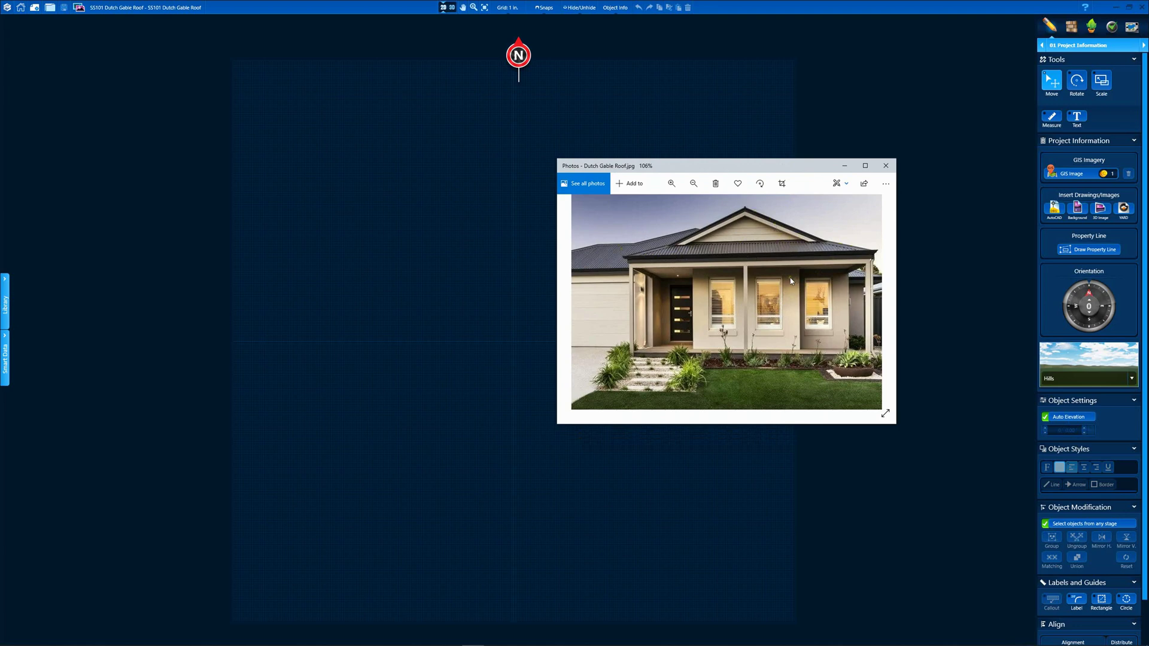
drag(802, 165, 821, 181)
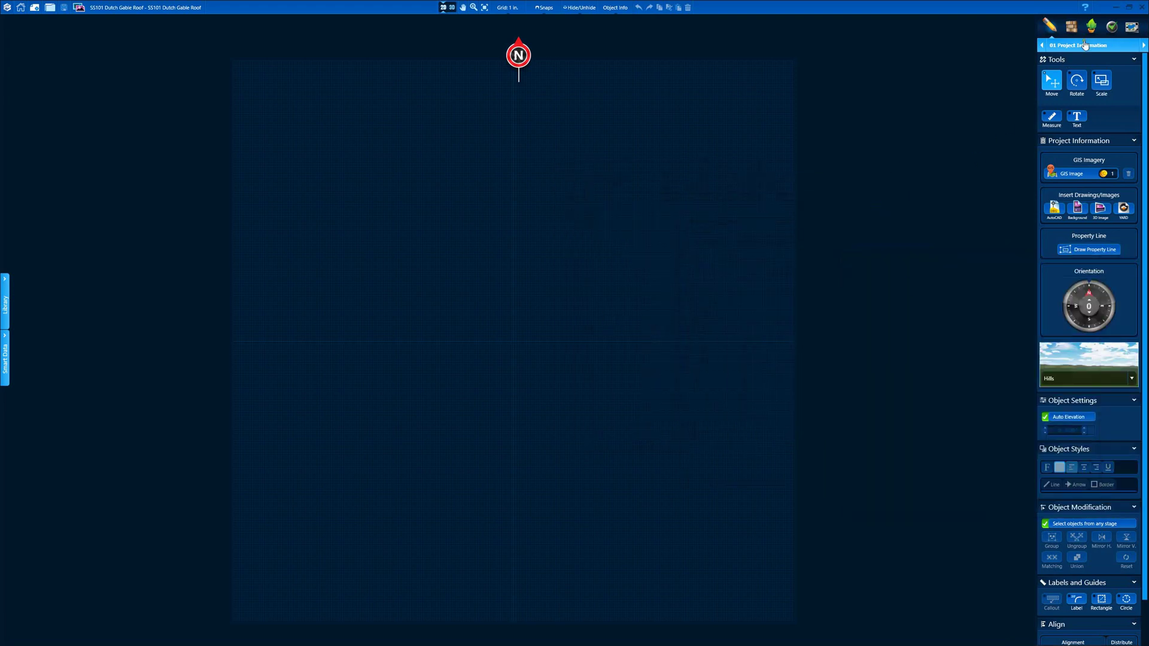
Step: In the House stage, start a line outline near the plan's center with a 25 ft wall south and an 8 ft wall west
click(1086, 45)
click(1077, 77)
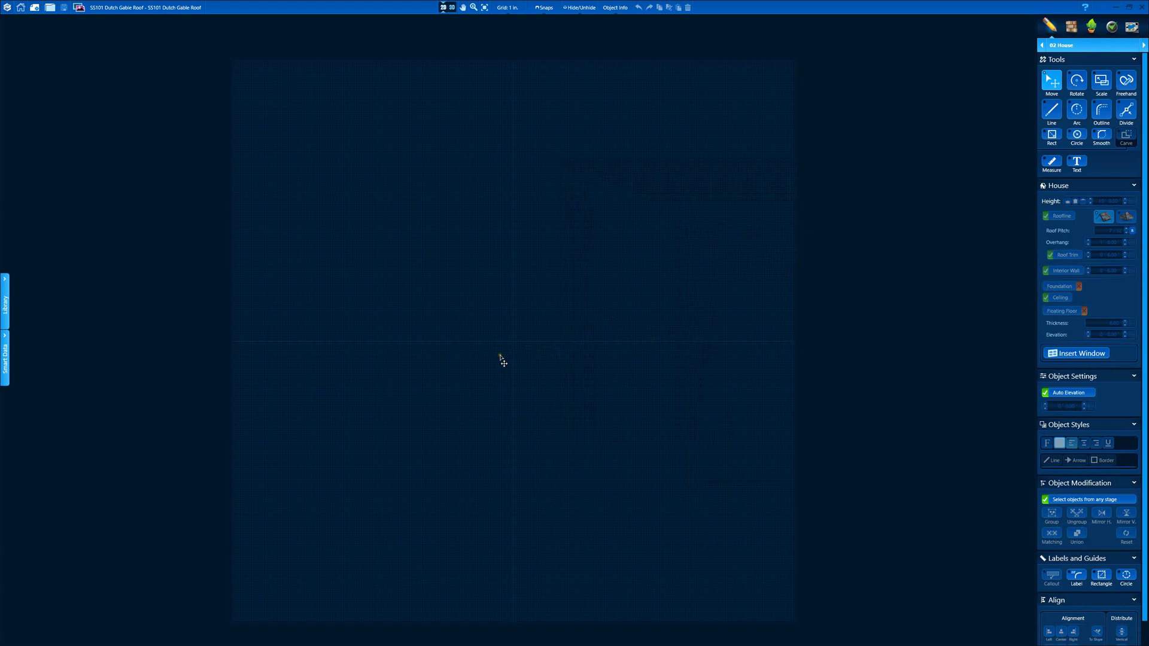
scroll(501, 357, up, 1)
key(l)
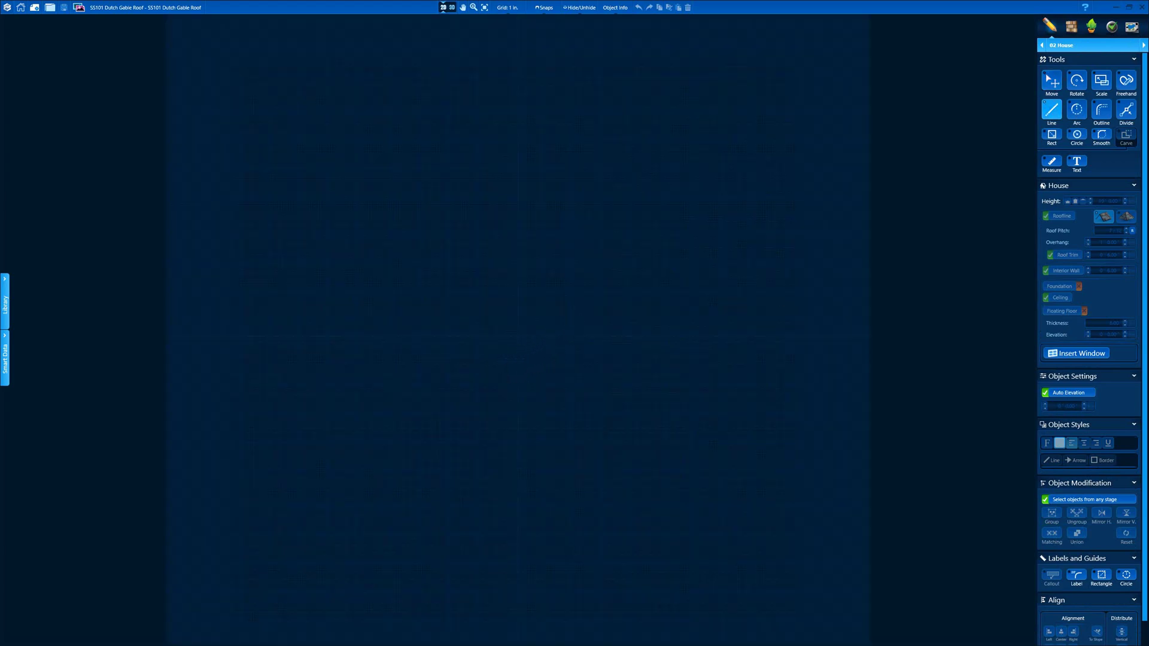
click(548, 296)
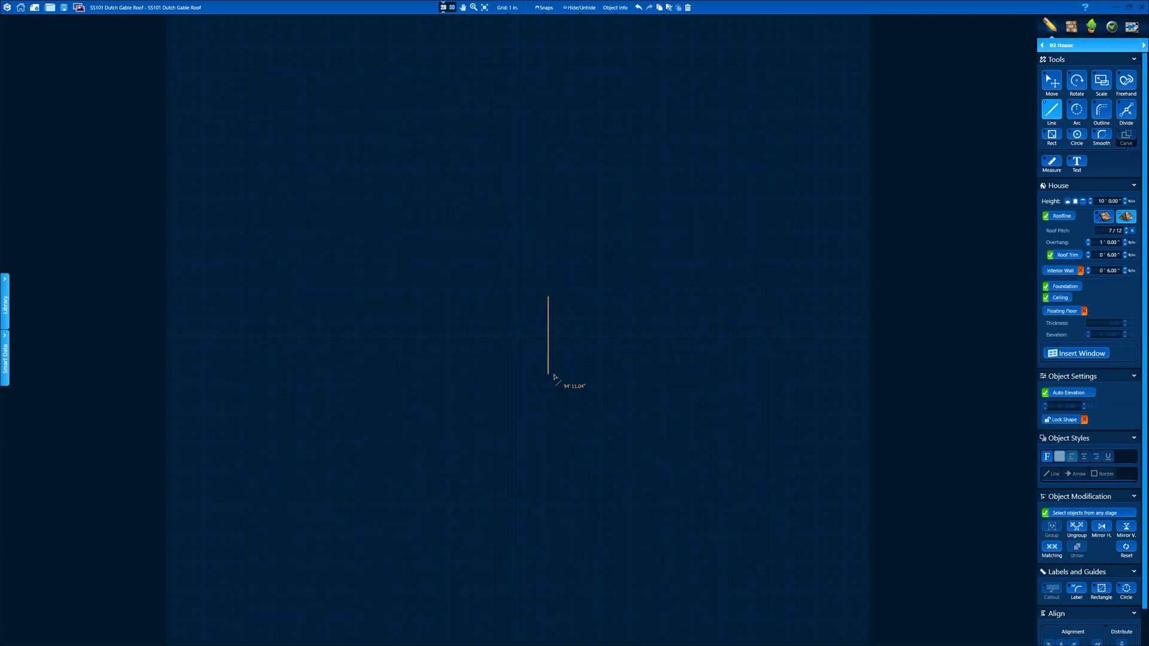
text(225)
key(Return)
text(8)
key(Return)
Step: Continue the house outline from its open end with a 4 ft wall south and a 12 ft wall west
text(3)
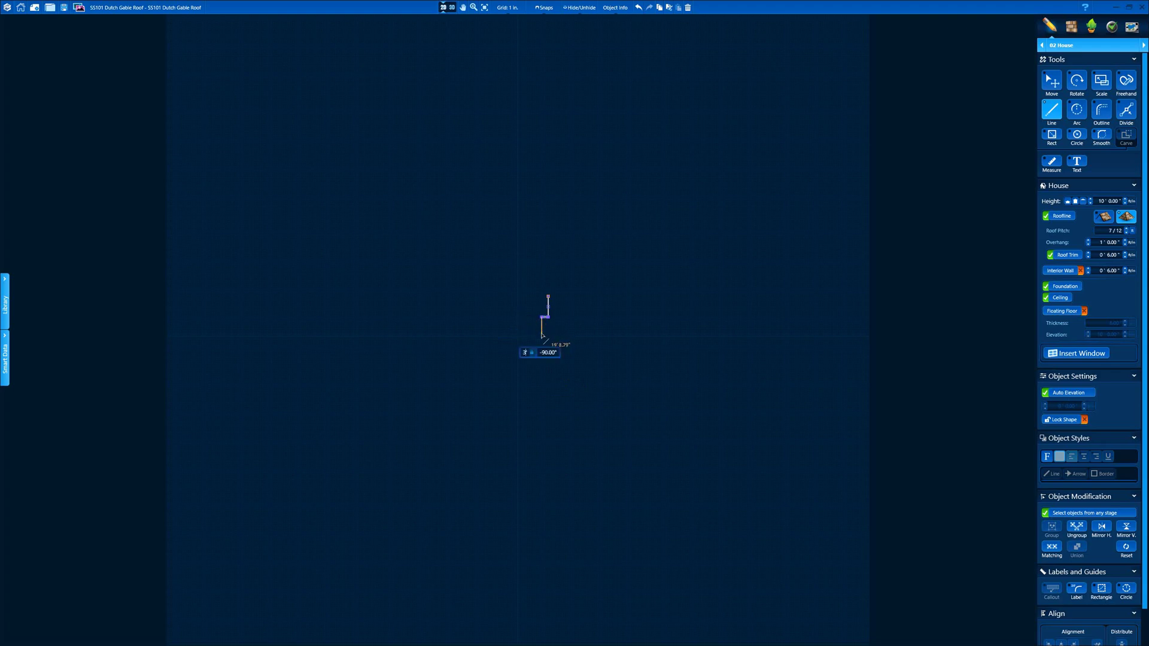
key(Return)
scroll(550, 322, up, 8)
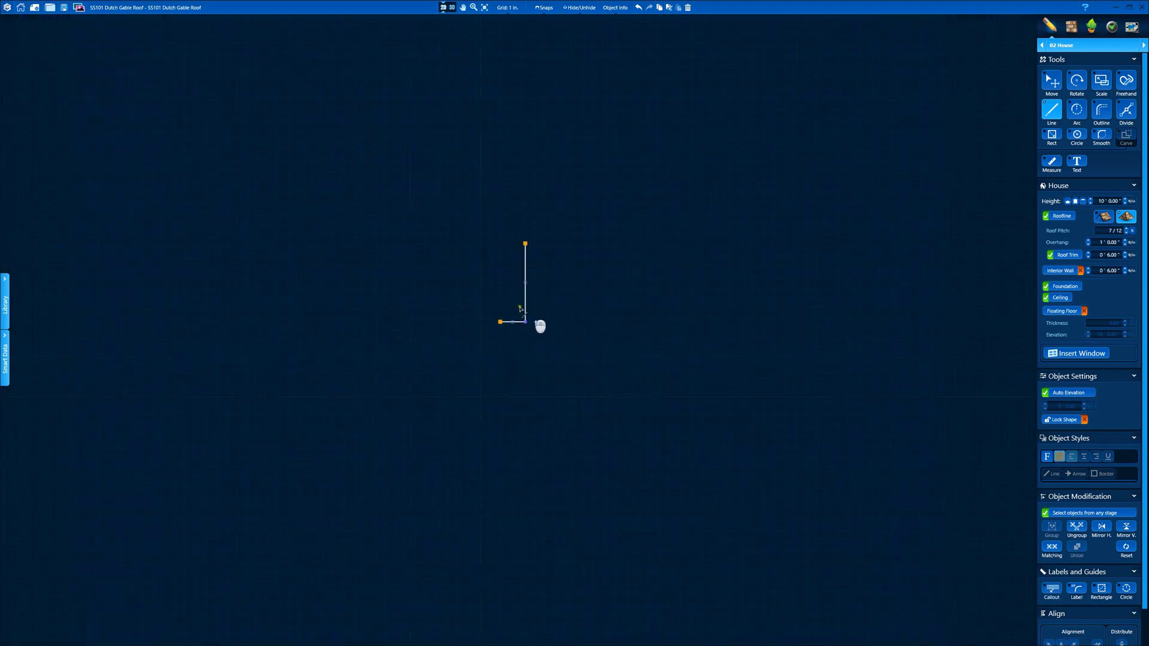
click(588, 283)
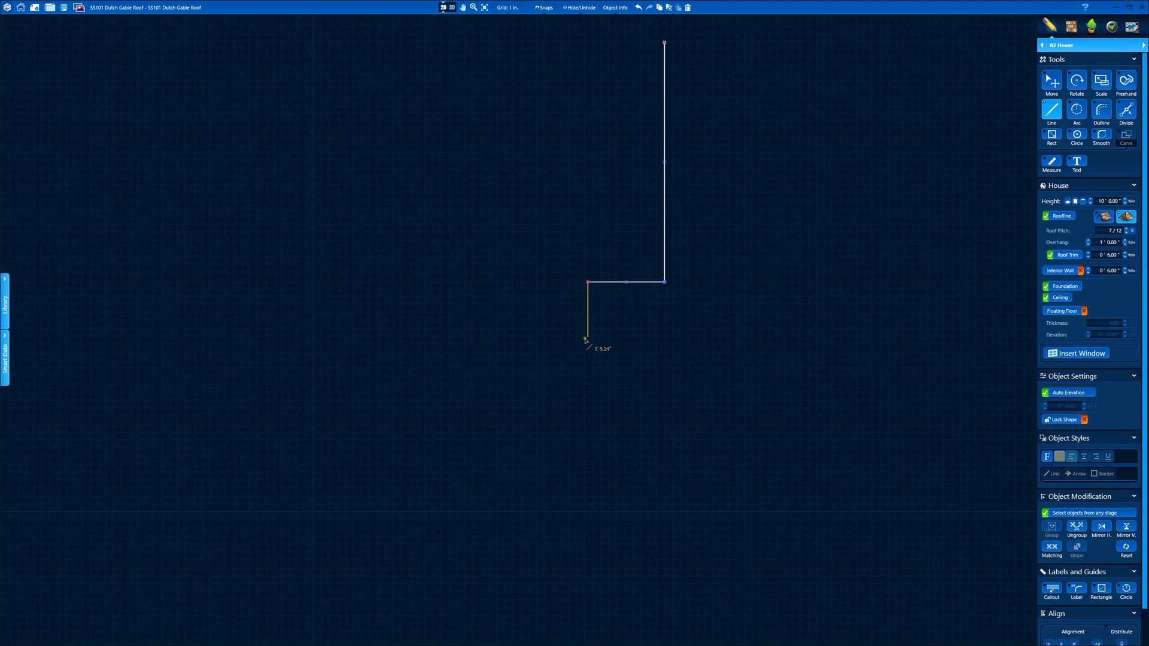
text(4)
key(Return)
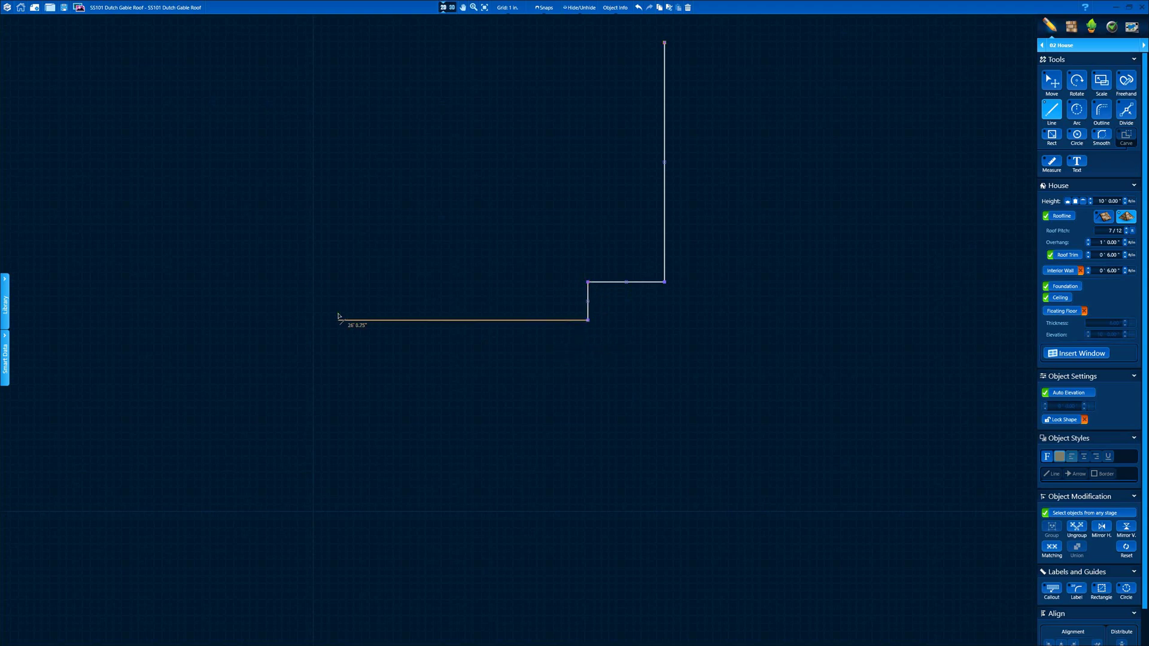
text(12)
key(Return)
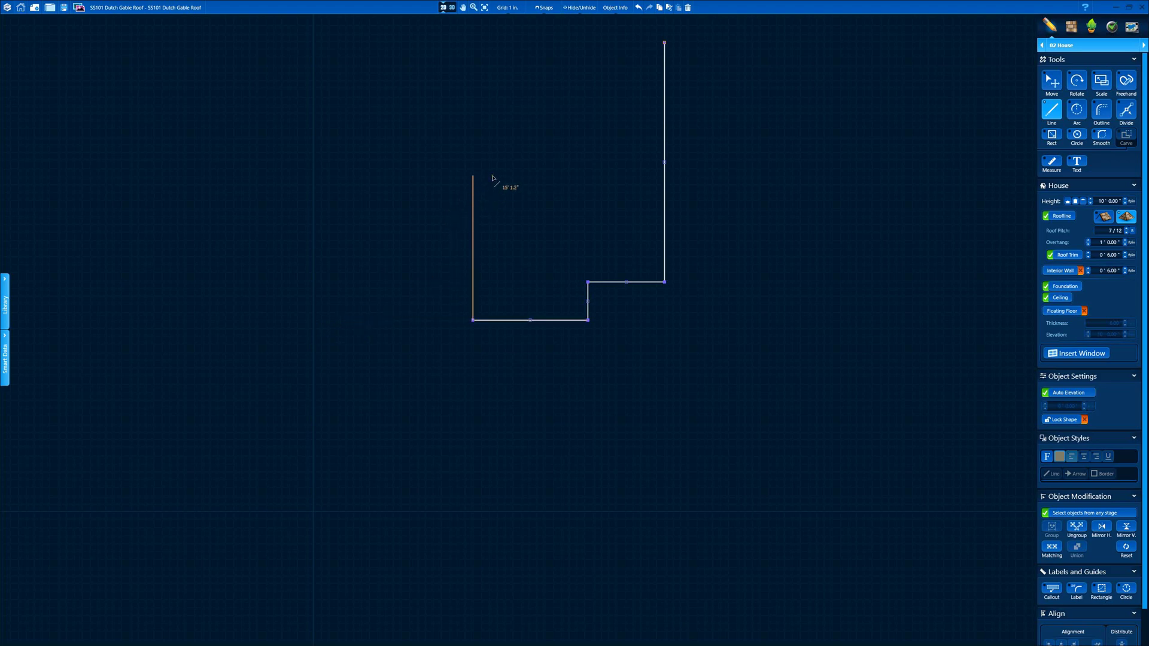
Step: Extend the outline with walls 18 ft north, 6 ft west, 9 ft south and 22 ft west
text(18)
key(Return)
text(6)
key(Return)
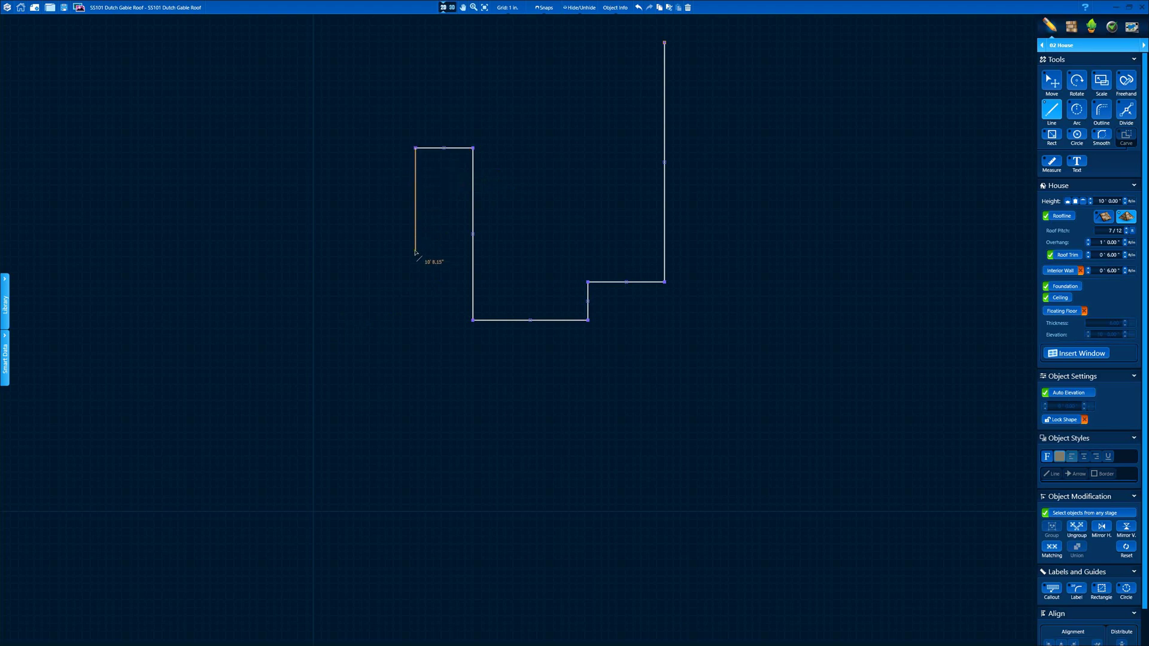
text(9)
key(Return)
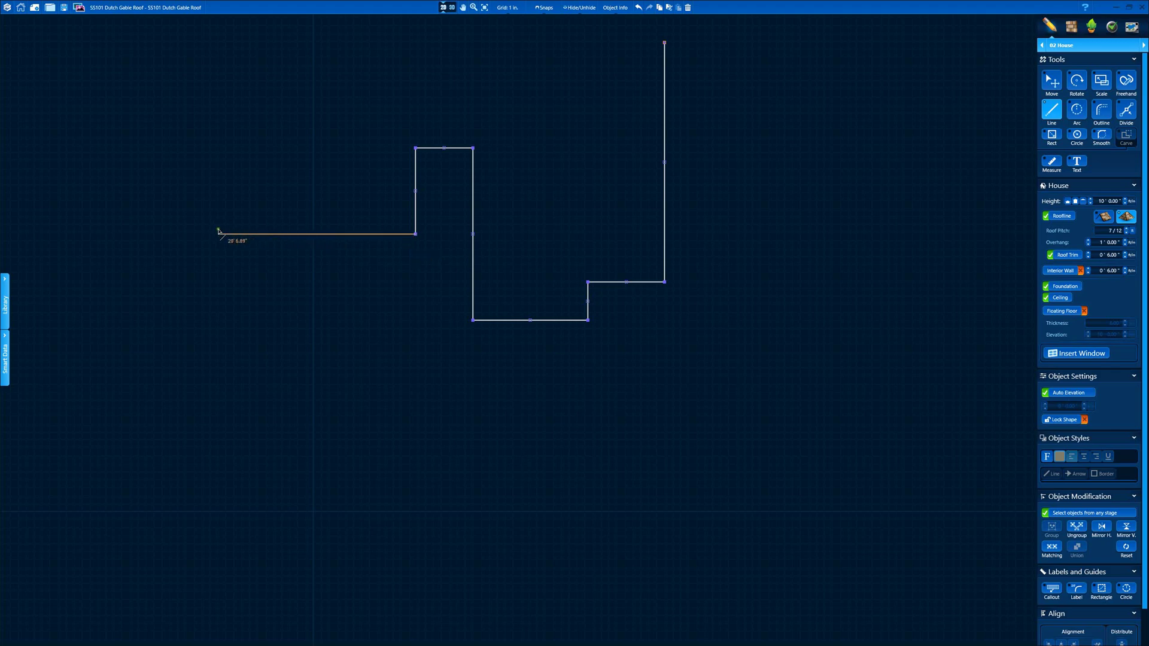
text(22)
key(Return)
Step: Draw the west wall and a north side with a recessed rectangular notch, closing the outline at its starting point
scroll(218, 233, down, 3)
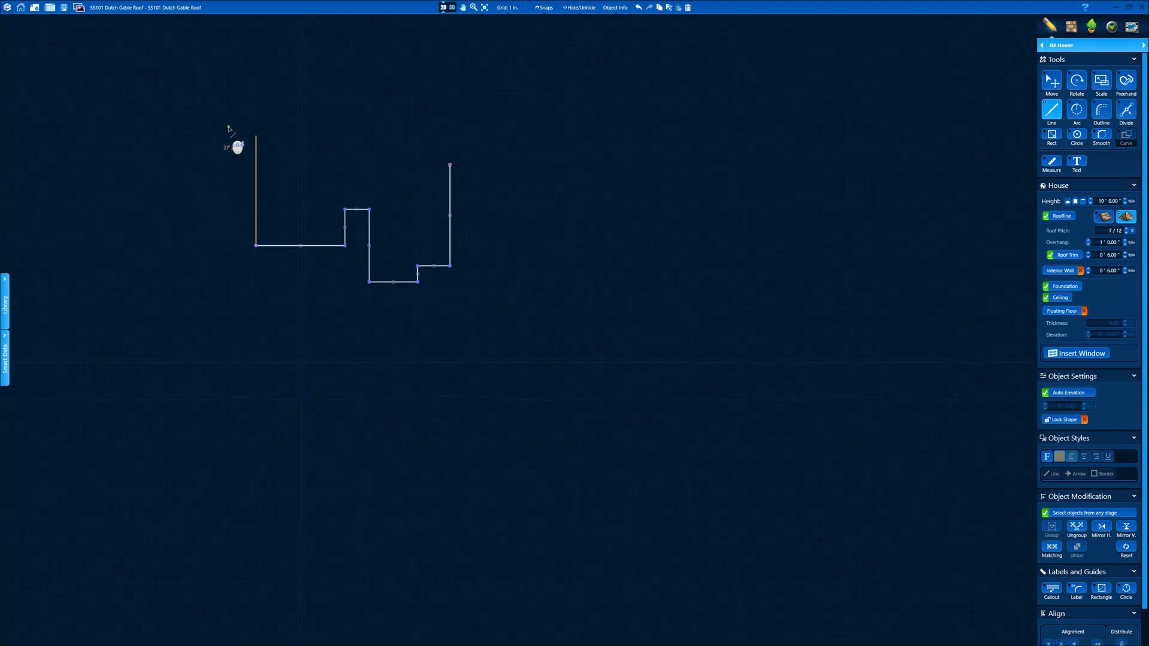
click(257, 64)
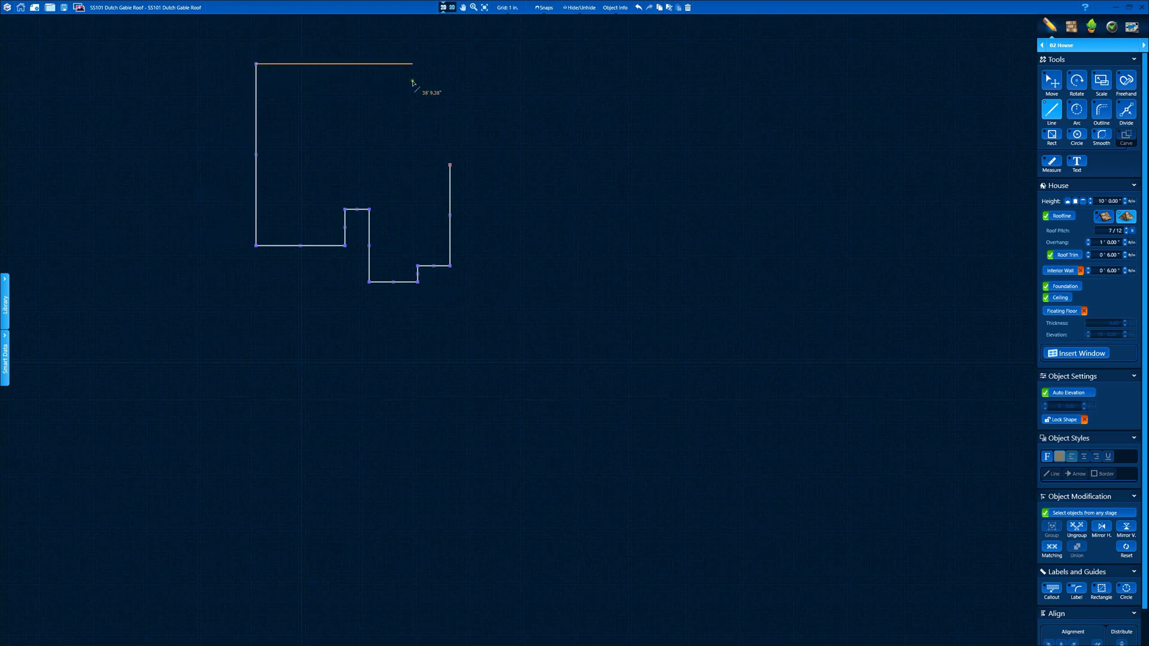
click(328, 64)
click(329, 91)
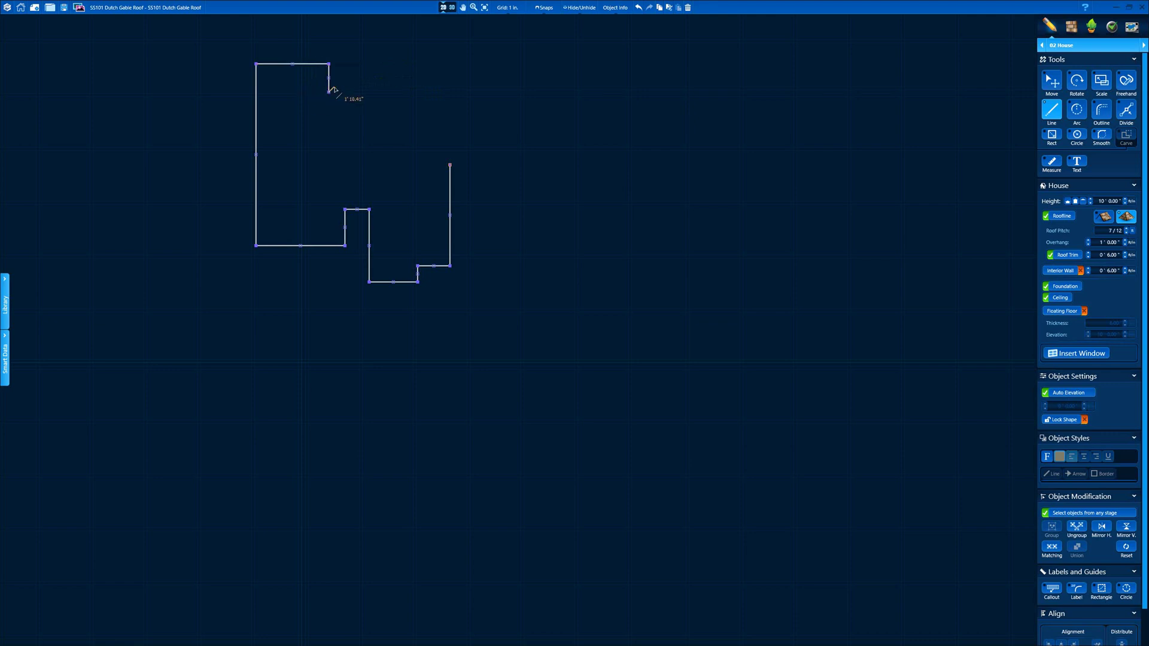
click(393, 91)
click(394, 63)
click(450, 63)
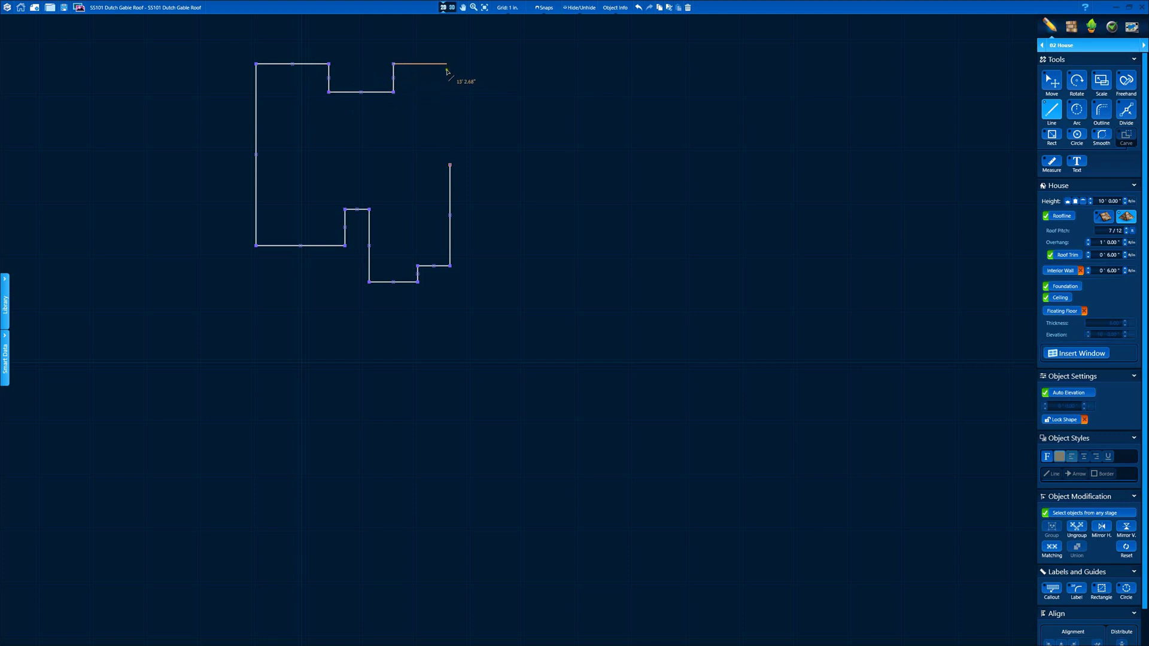
click(450, 165)
Step: Toggle the Point, Line and Grid options in the snap settings
drag(462, 136, 411, 318)
scroll(403, 272, up, 5)
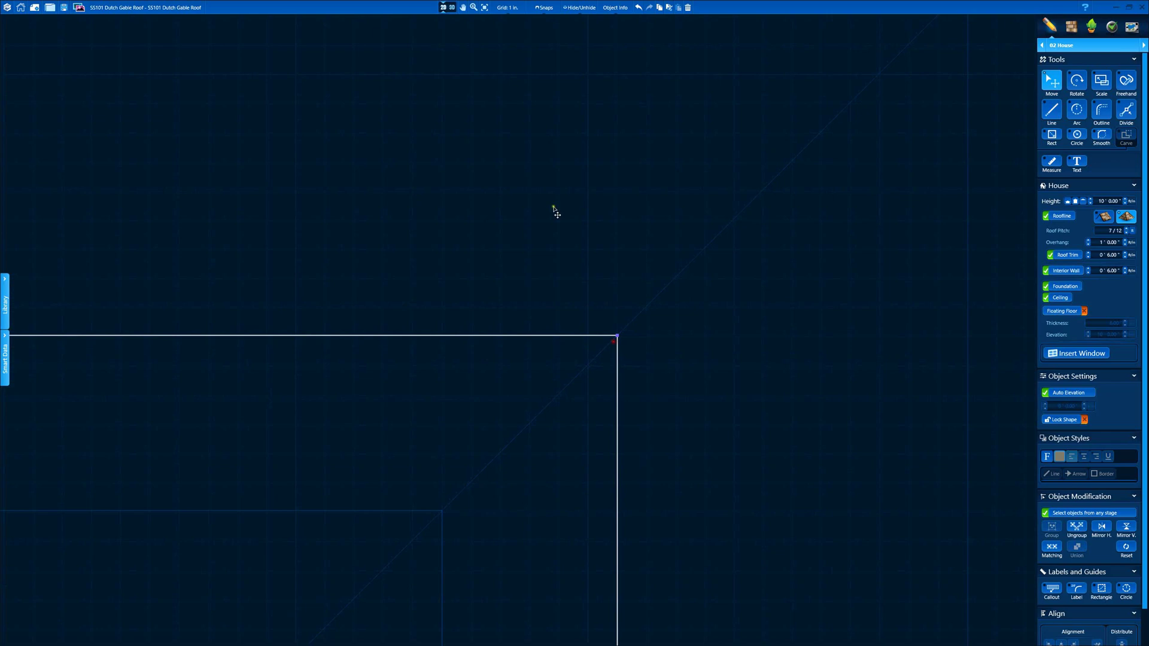
click(544, 7)
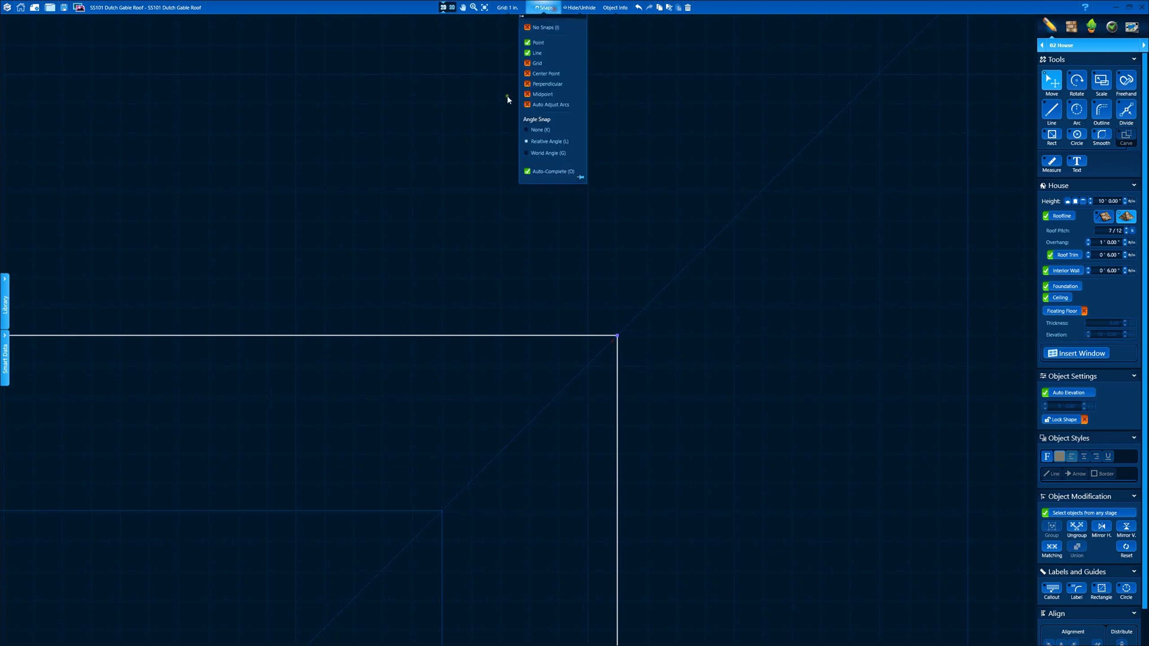
click(528, 44)
click(527, 54)
click(527, 63)
click(547, 7)
drag(616, 352, 617, 352)
Step: Turn off the house's roofline and view the building from its front in 3D
scroll(619, 357, down, 5)
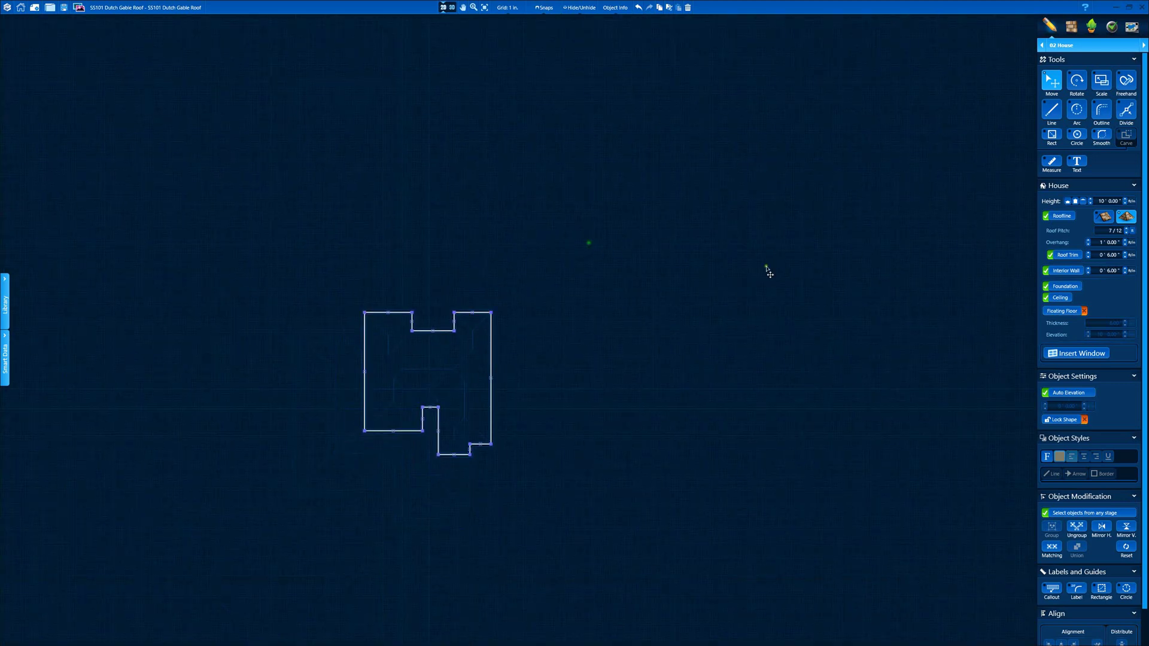
click(1051, 216)
scroll(466, 386, up, 2)
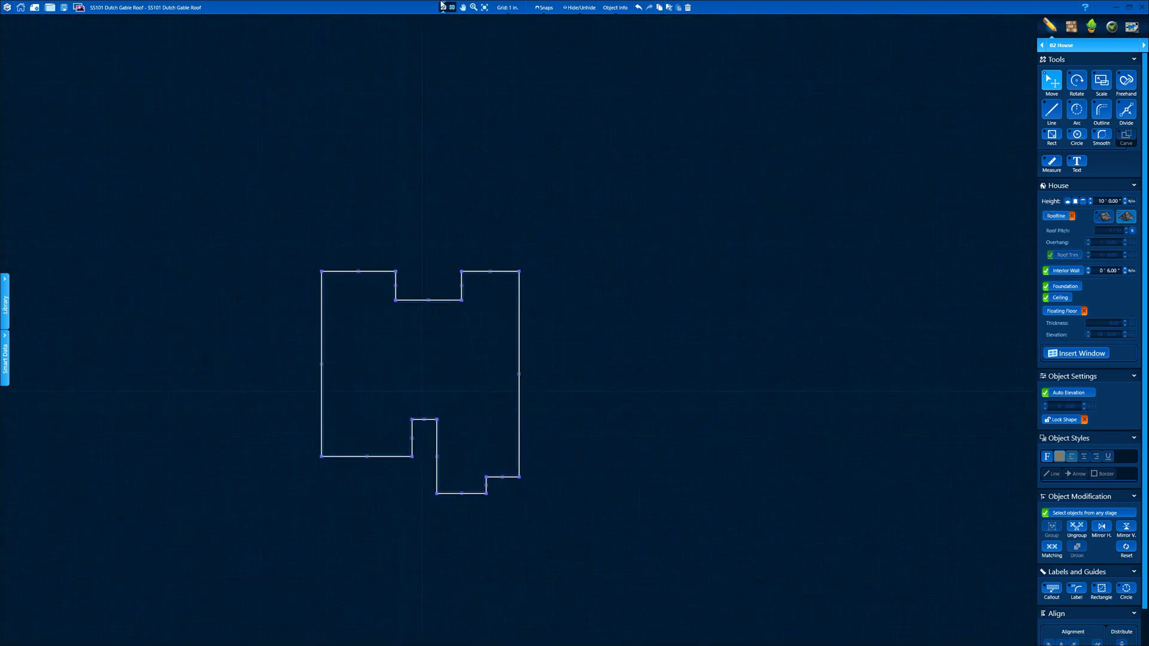
click(452, 7)
scroll(461, 282, down, 3)
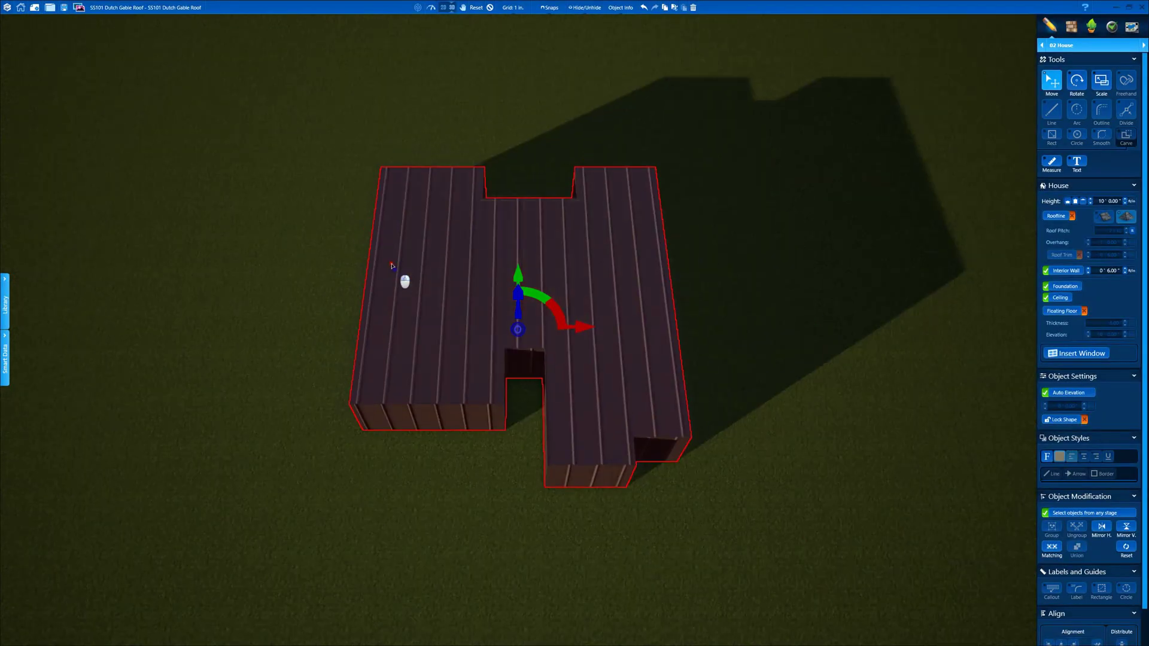
drag(393, 264, 345, 177)
right_drag(345, 176, 719, 187)
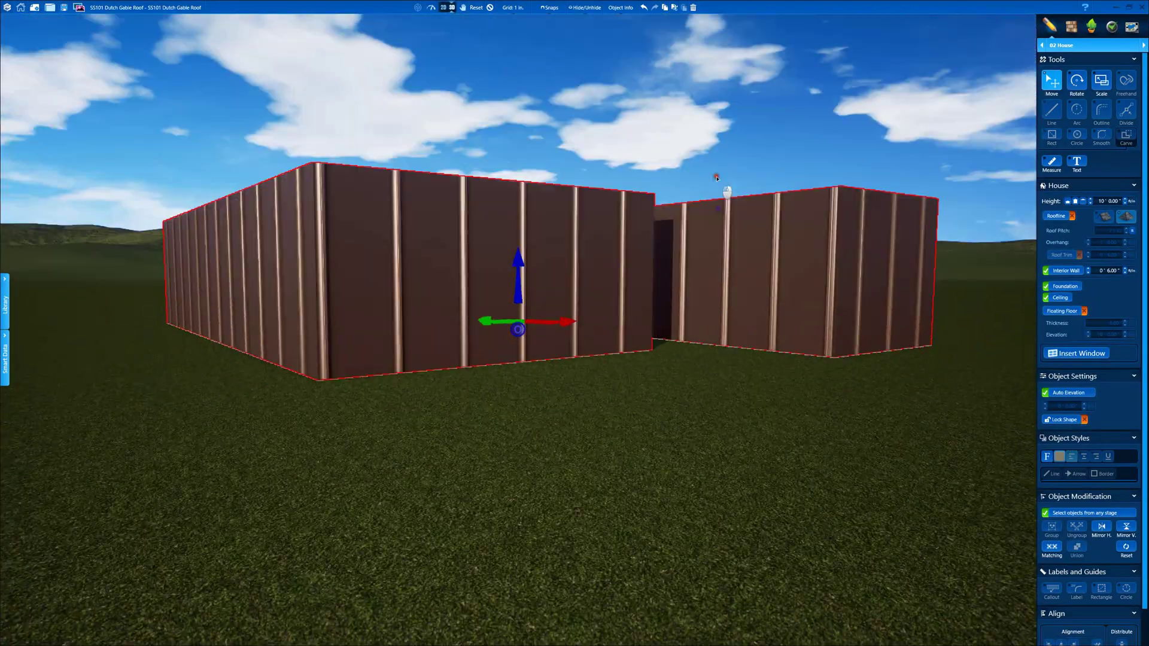
Step: Apply the Smooth Dark Beige stucco to the house walls, and lighten and desaturate its color to a warm off-white
click(1071, 25)
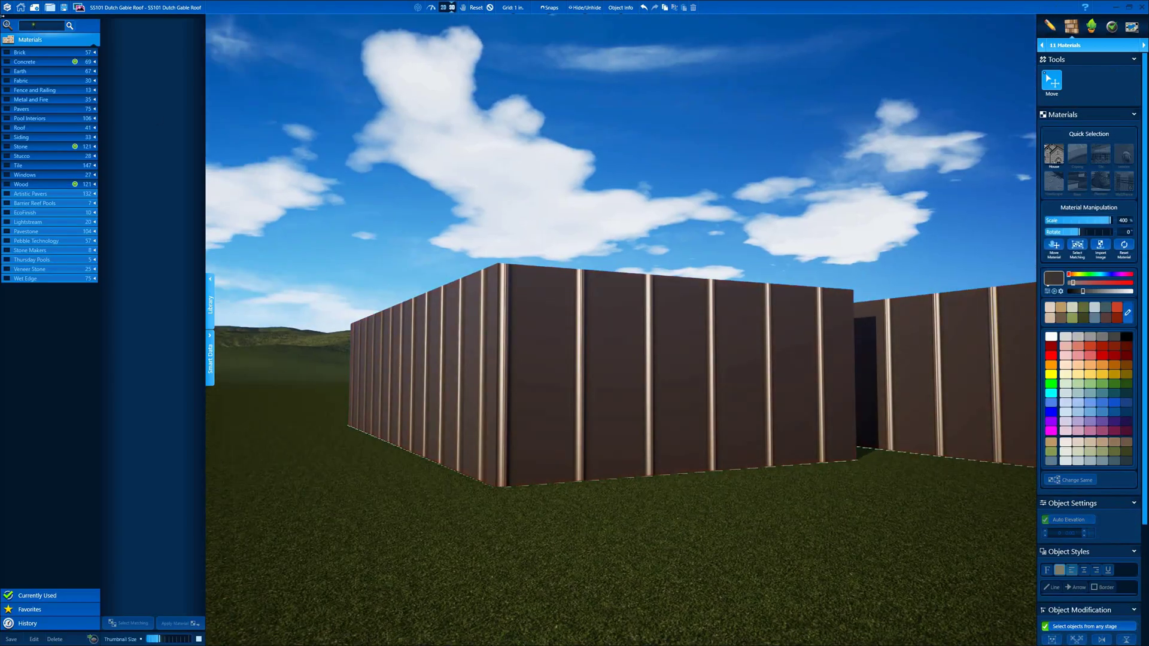
click(33, 26)
text(stucco)
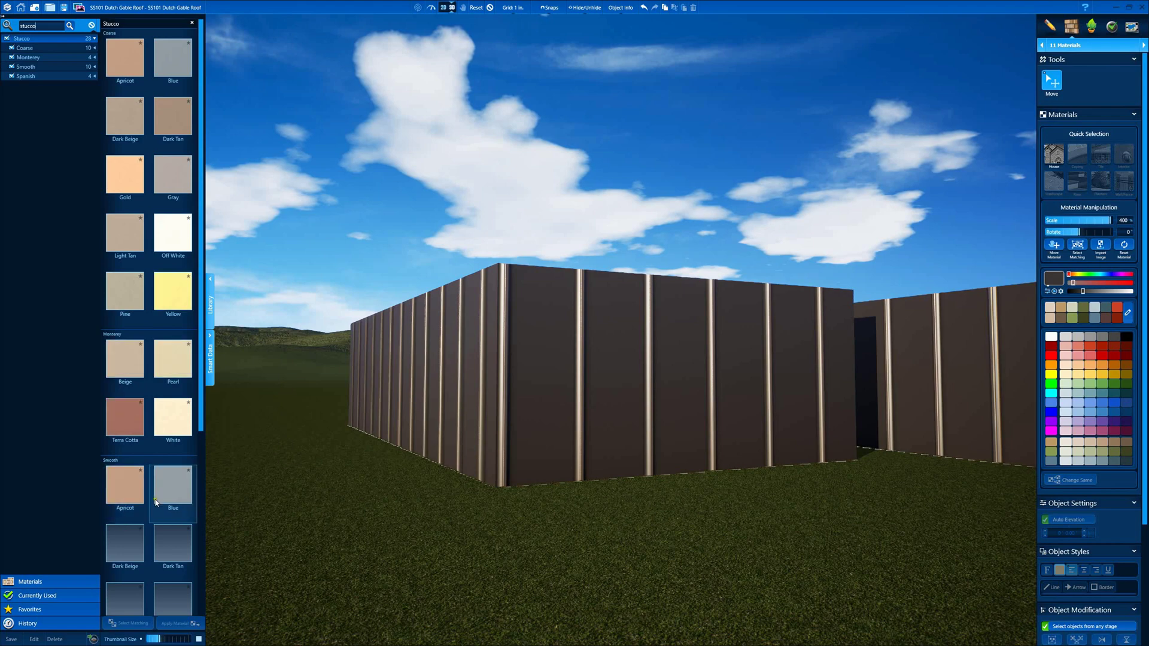
click(116, 549)
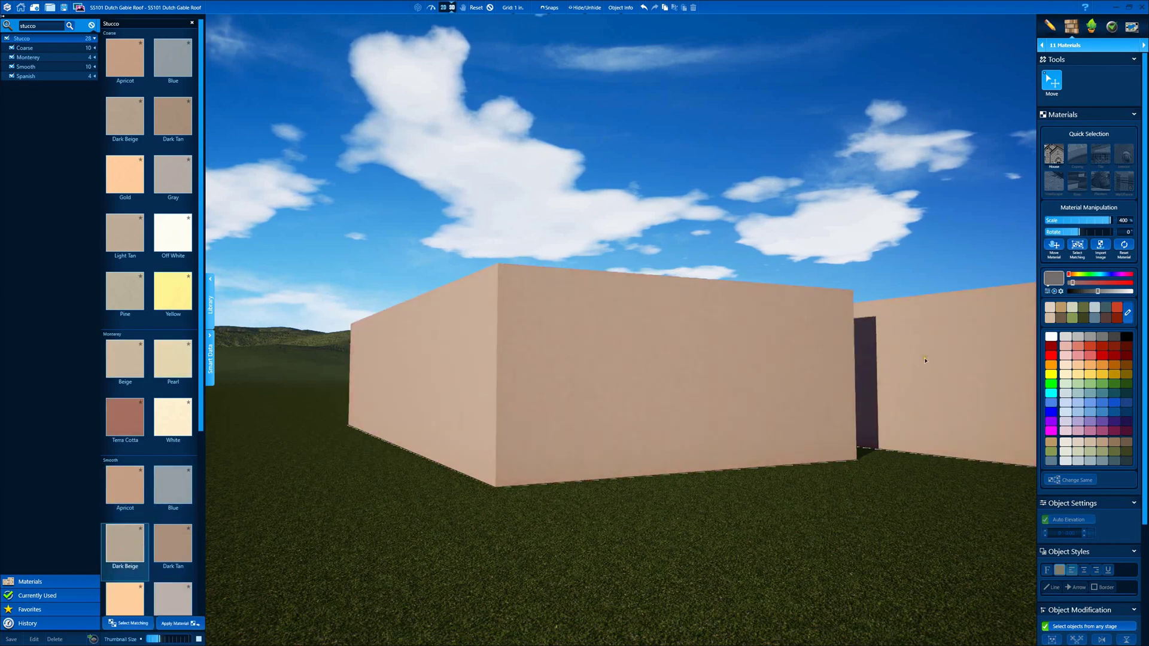
drag(1097, 292, 1069, 284)
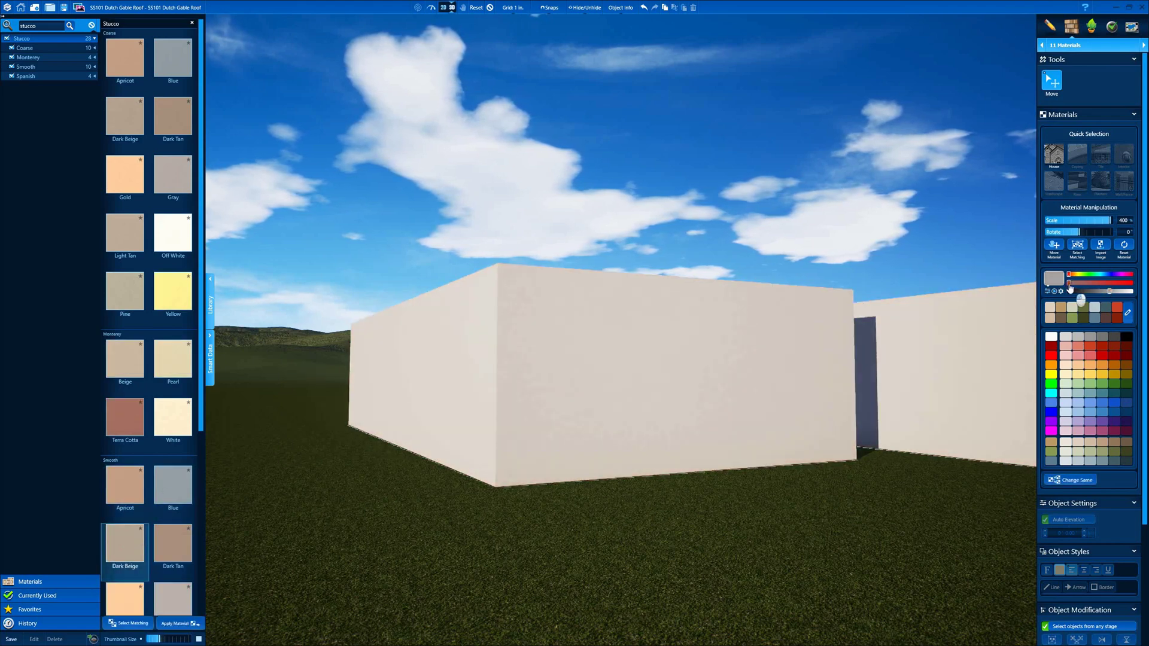
click(490, 7)
Step: Return to the House stage and set the house's height to 9 ft
click(1068, 47)
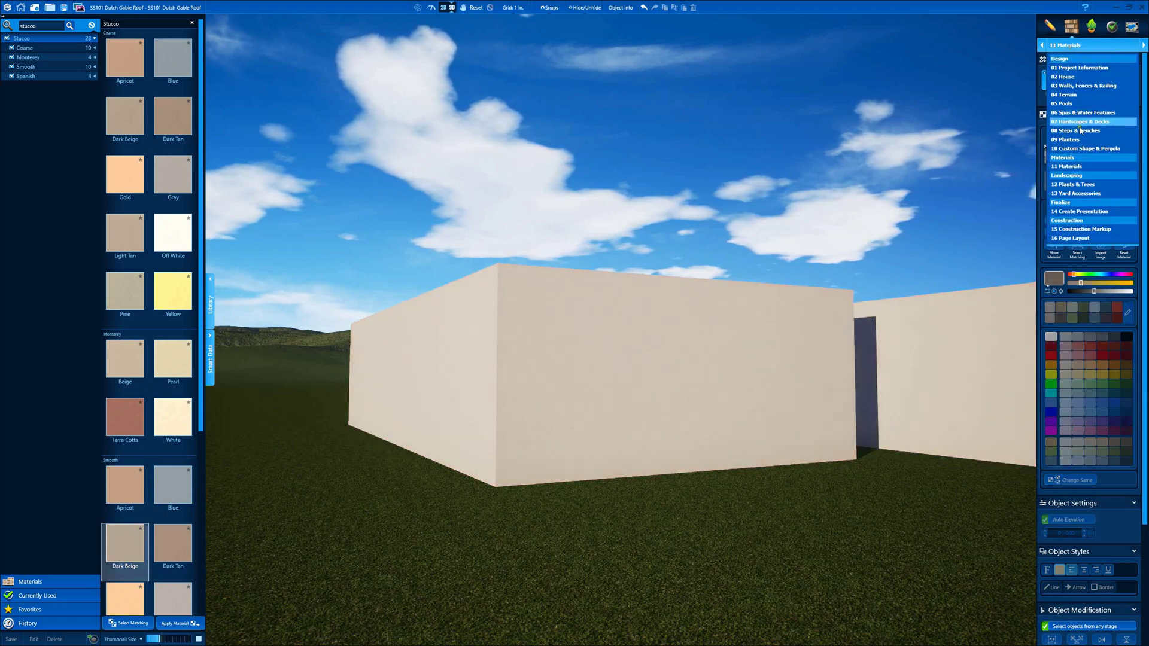
click(1063, 76)
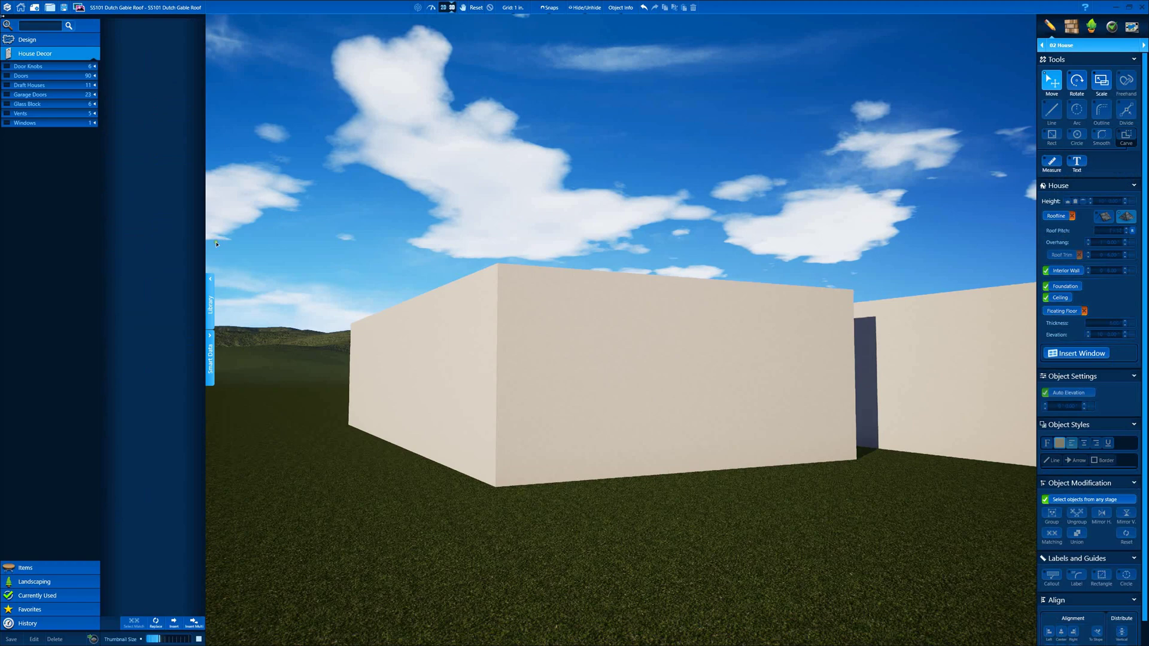
click(212, 285)
middle_drag(565, 362, 459, 300)
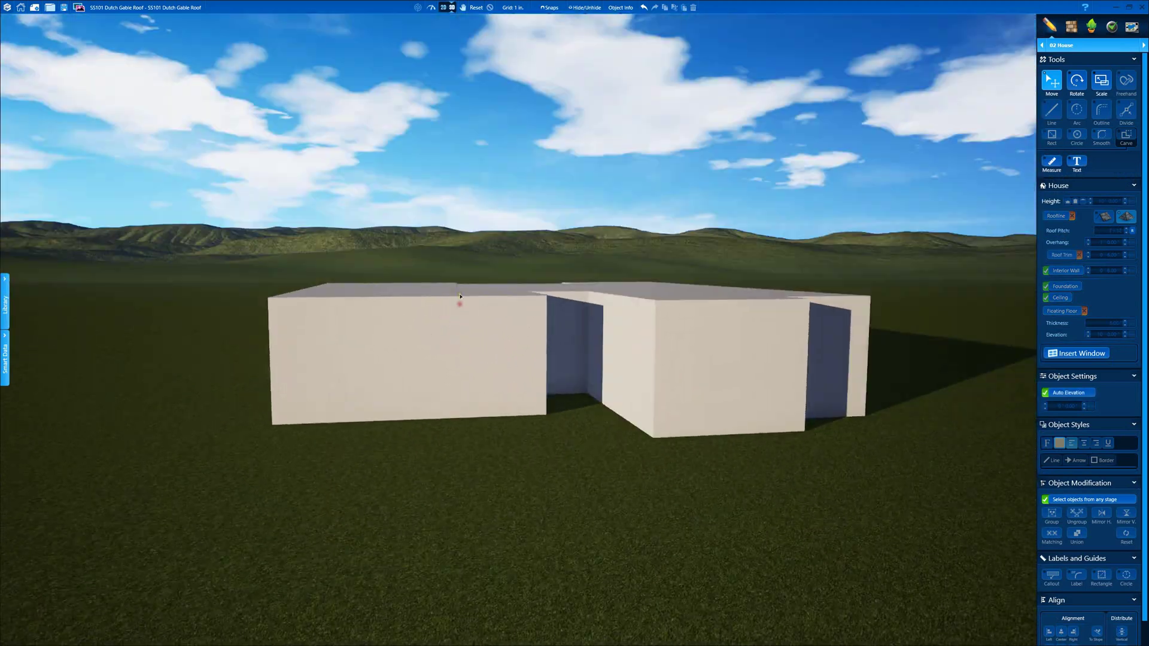
click(709, 323)
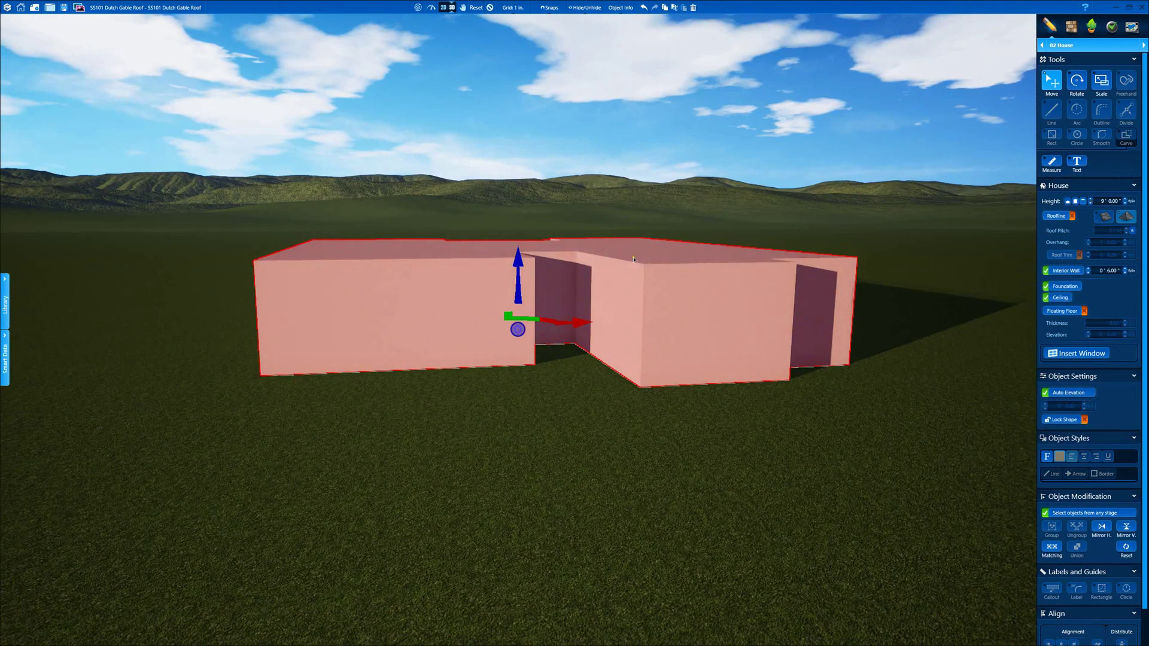
middle_drag(708, 323, 506, 309)
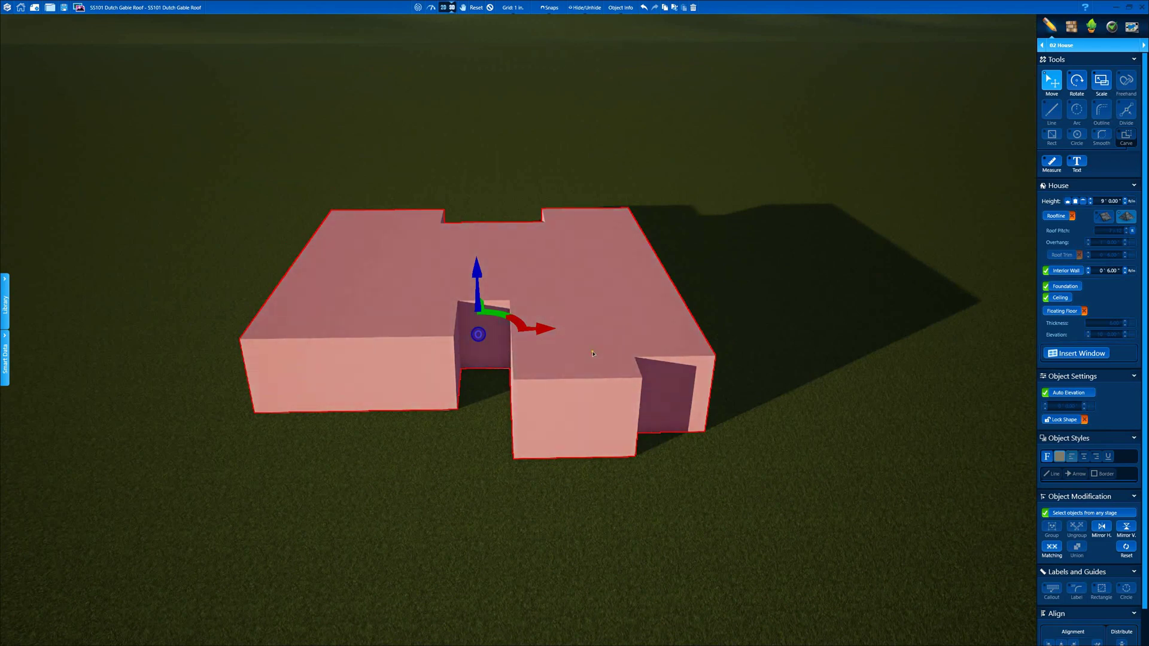
Step: Preview the house's built-in roofline, turn it off again, and return to the 2D plan view
click(1062, 217)
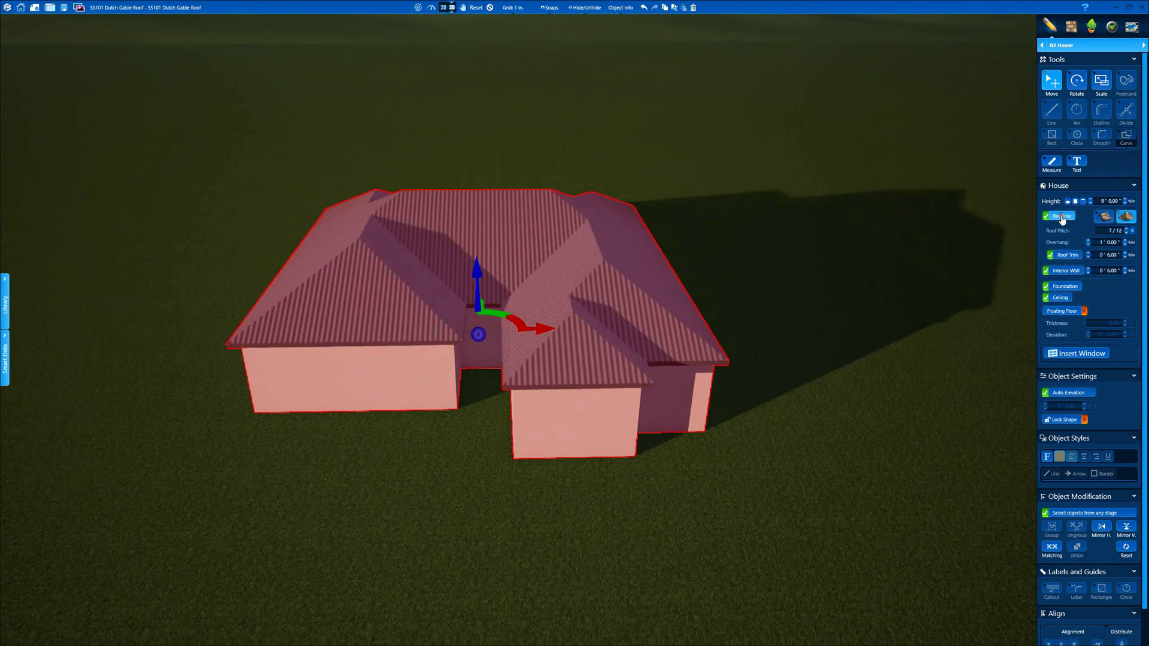
click(1062, 216)
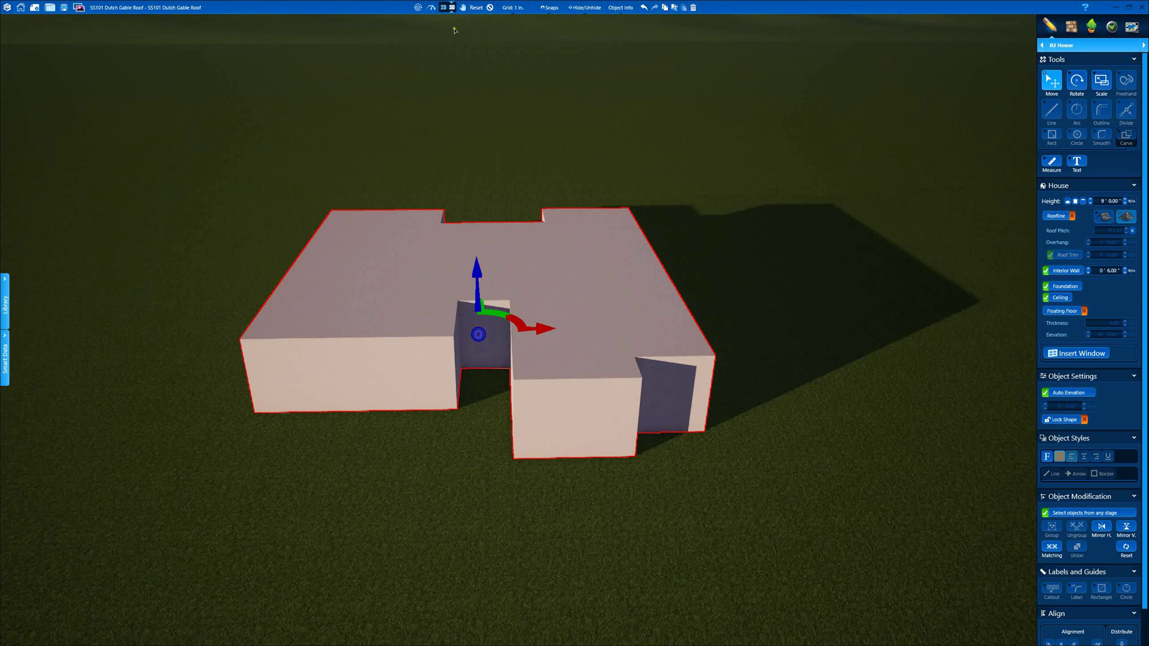
click(444, 8)
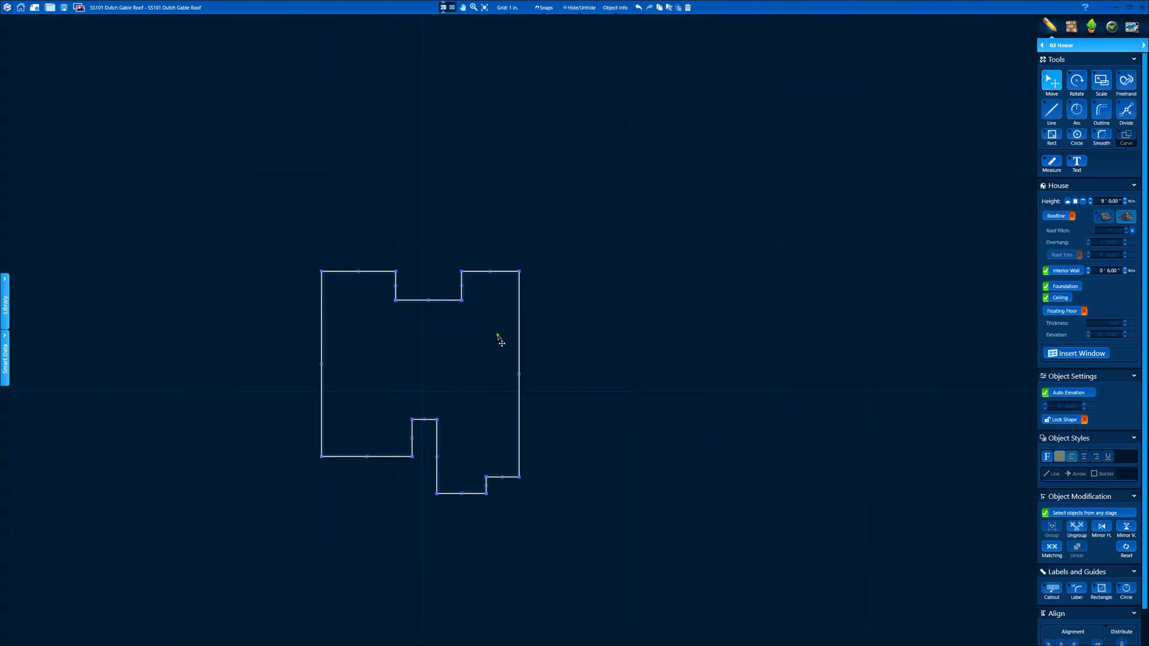
Step: Start a roof outline along the house's right wall from the rear corner, extending it straight past the notch to the front wall line
scroll(494, 337, up, 5)
key(o)
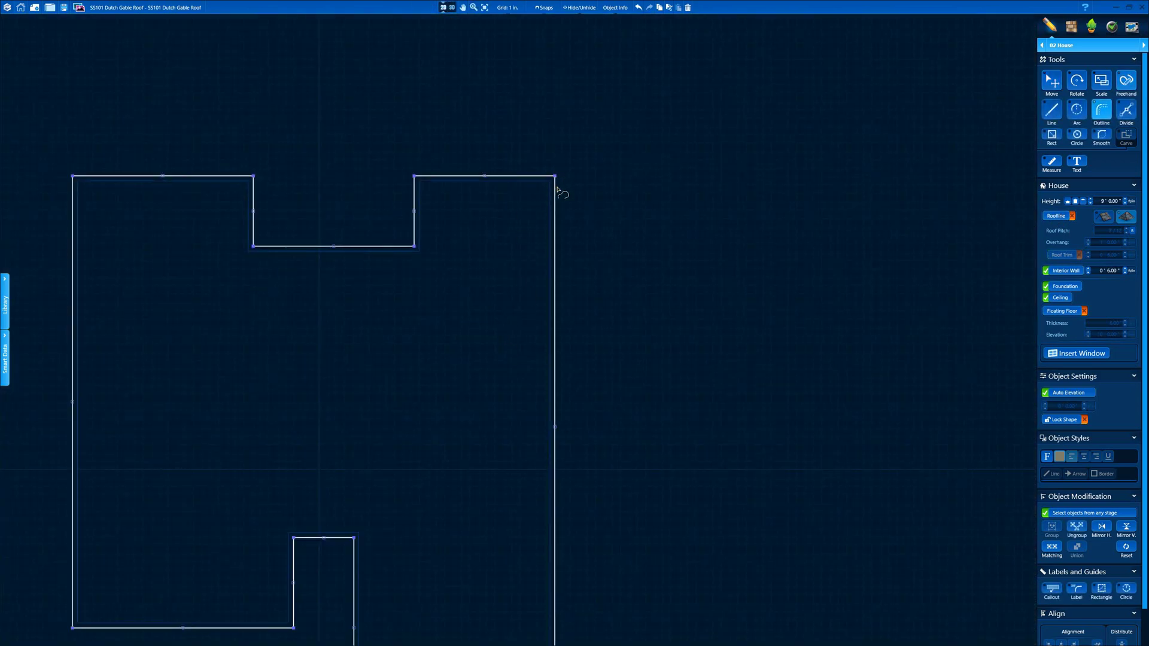
click(555, 188)
scroll(565, 191, up, 5)
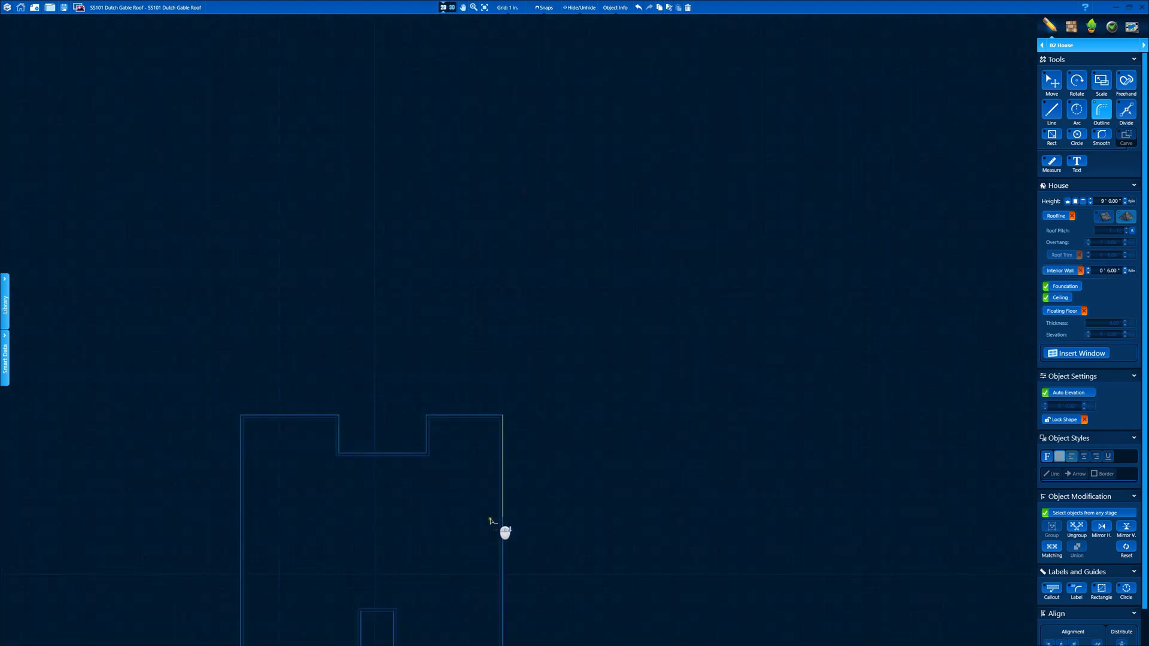
middle_drag(490, 520, 523, 168)
click(559, 369)
scroll(559, 369, up, 6)
key(l)
scroll(479, 318, up, 5)
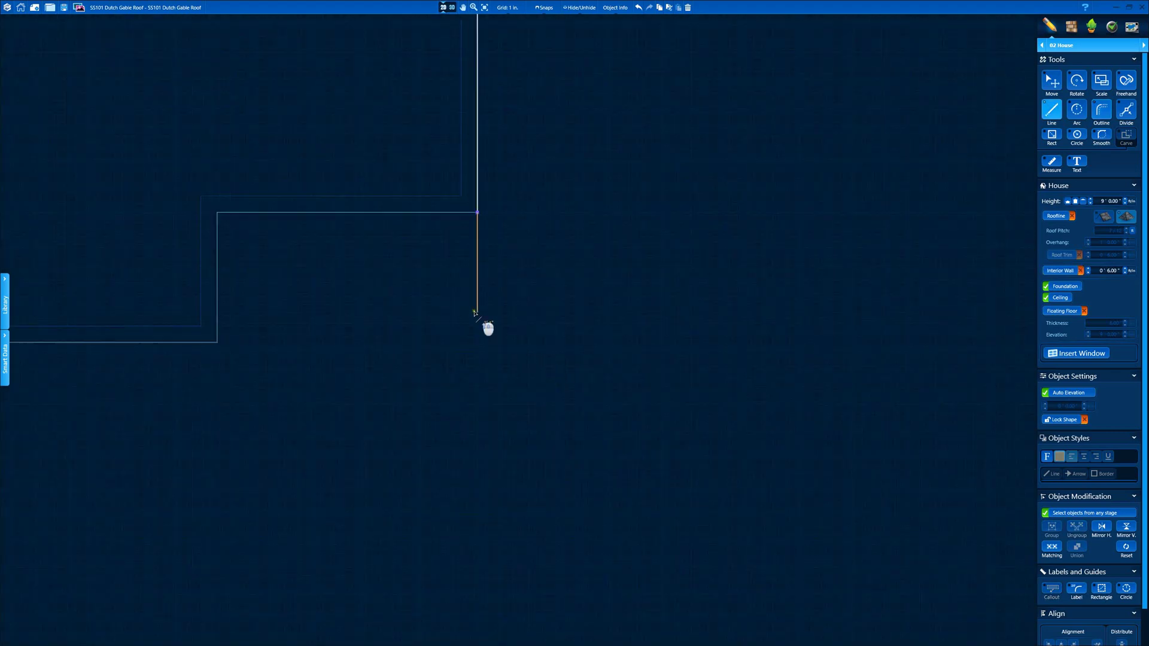
scroll(502, 374, down, 1)
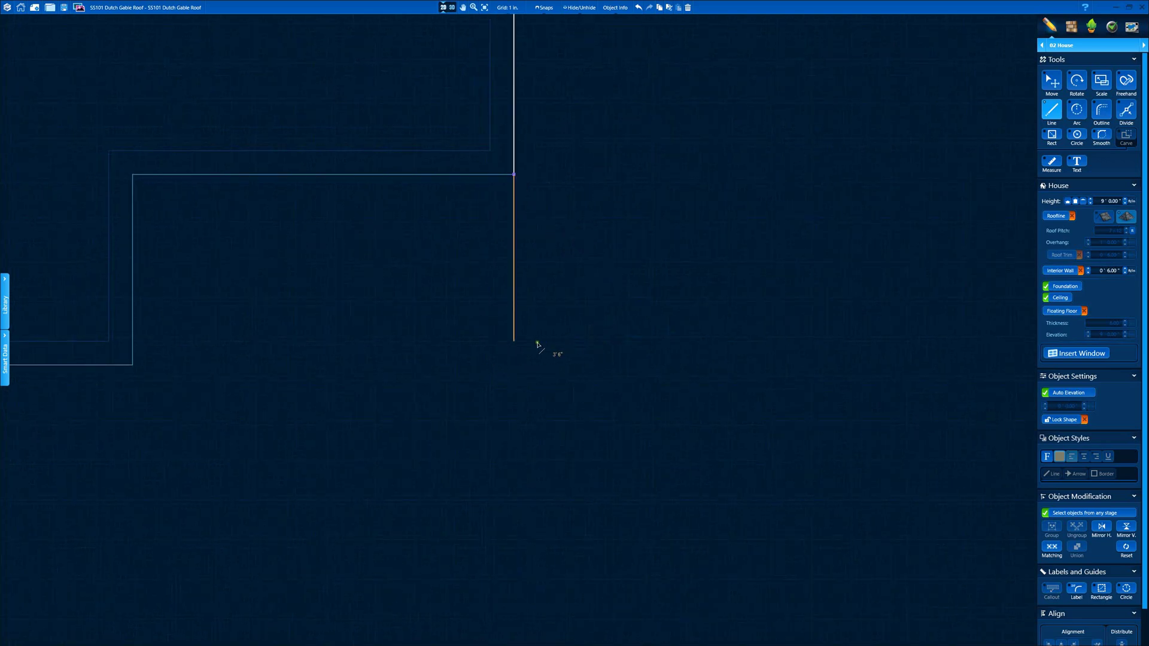
click(518, 361)
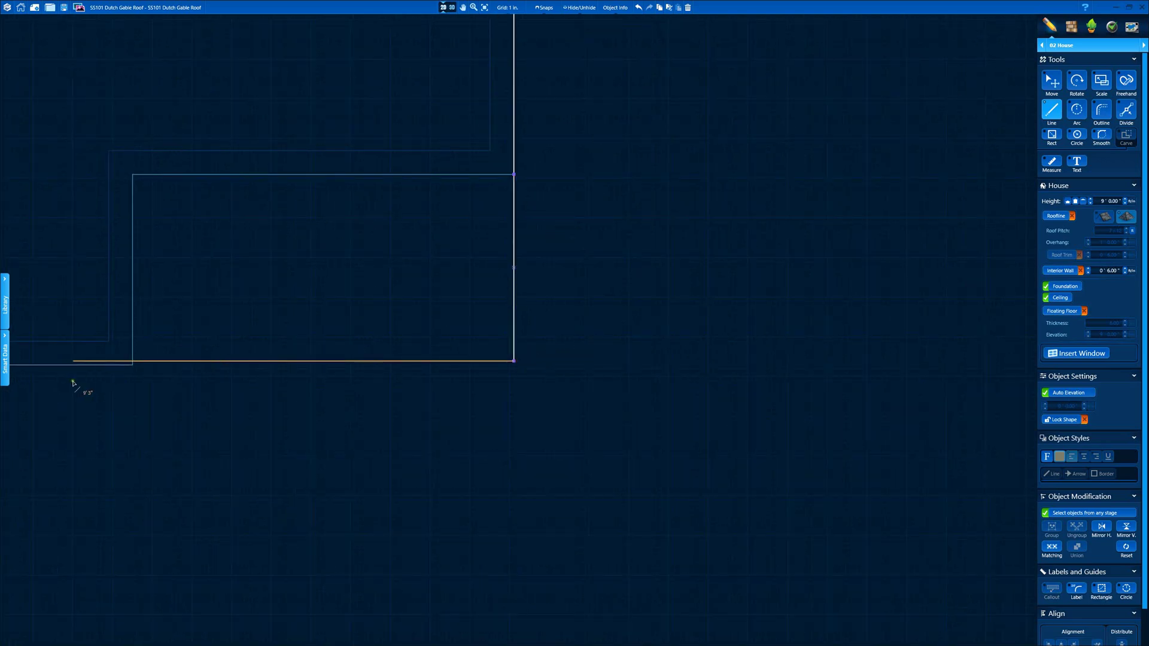
Step: Continue the roof outline straight along the front of the wing to its left front corner
scroll(482, 386, up, 1)
middle_drag(547, 323, 673, 278)
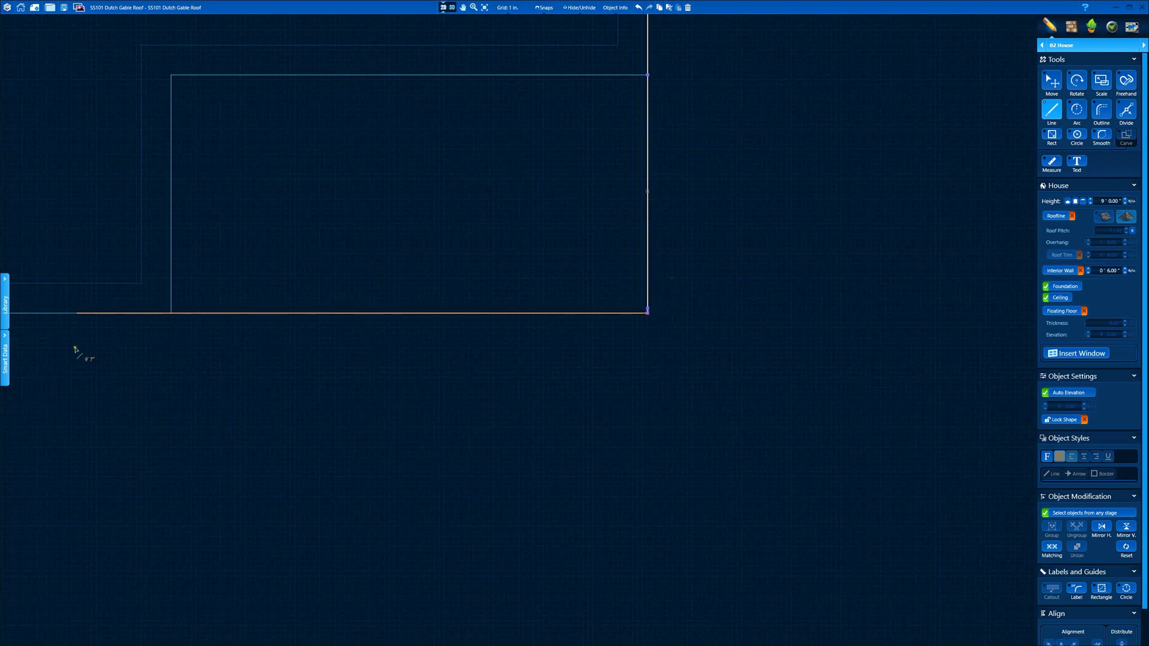
scroll(77, 346, down, 4)
middle_drag(79, 353, 751, 330)
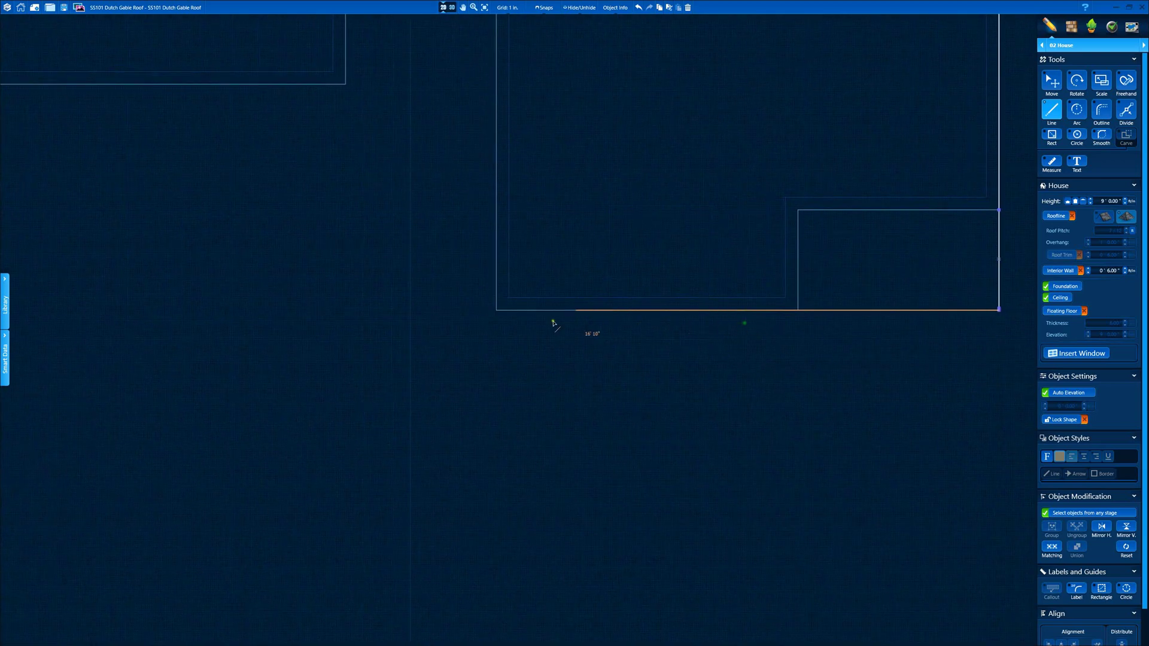
click(496, 316)
Step: Run the outline up the wing's left side to the garage front line, and bridge the entry recess toward the garage's left corner
scroll(500, 123, up, 3)
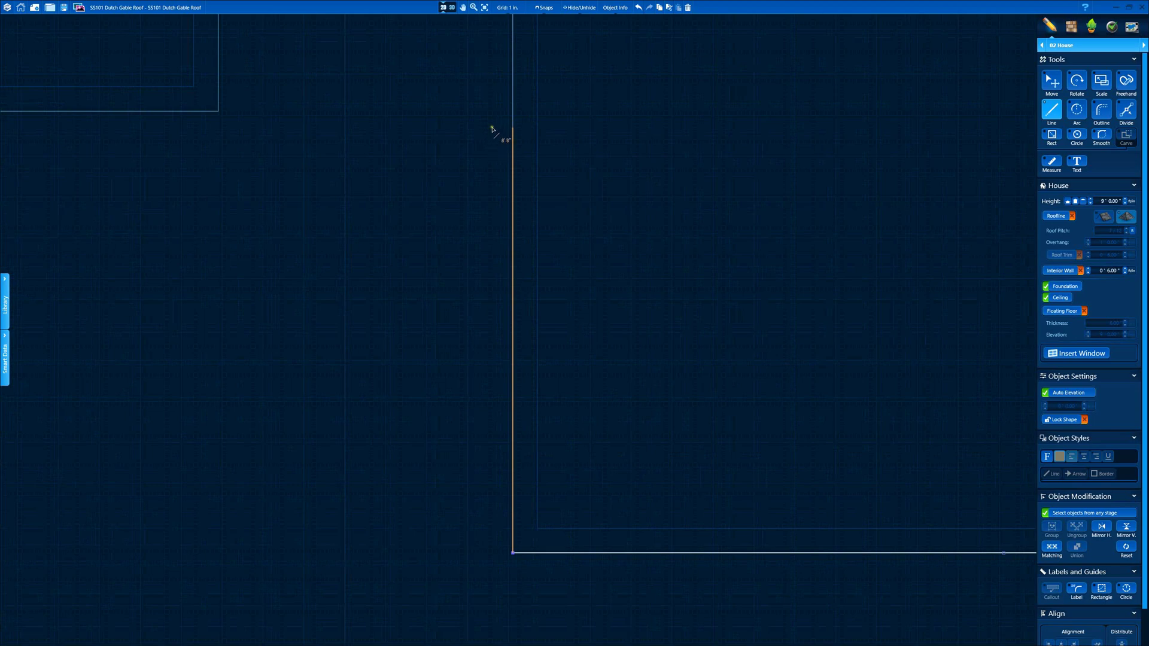
click(502, 110)
scroll(239, 132, down, 5)
middle_drag(166, 153, 712, 265)
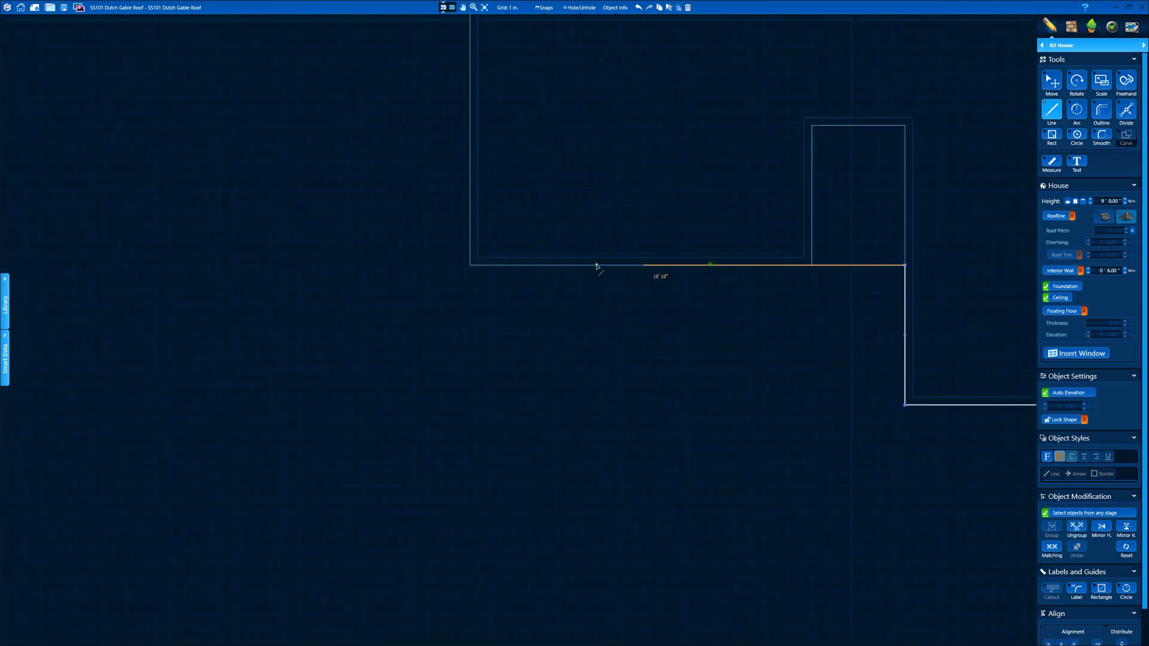
click(486, 265)
Step: Trace the left and rear-left walls into the outline, and draw a straight line across the rear recess to the starting corner
key(o)
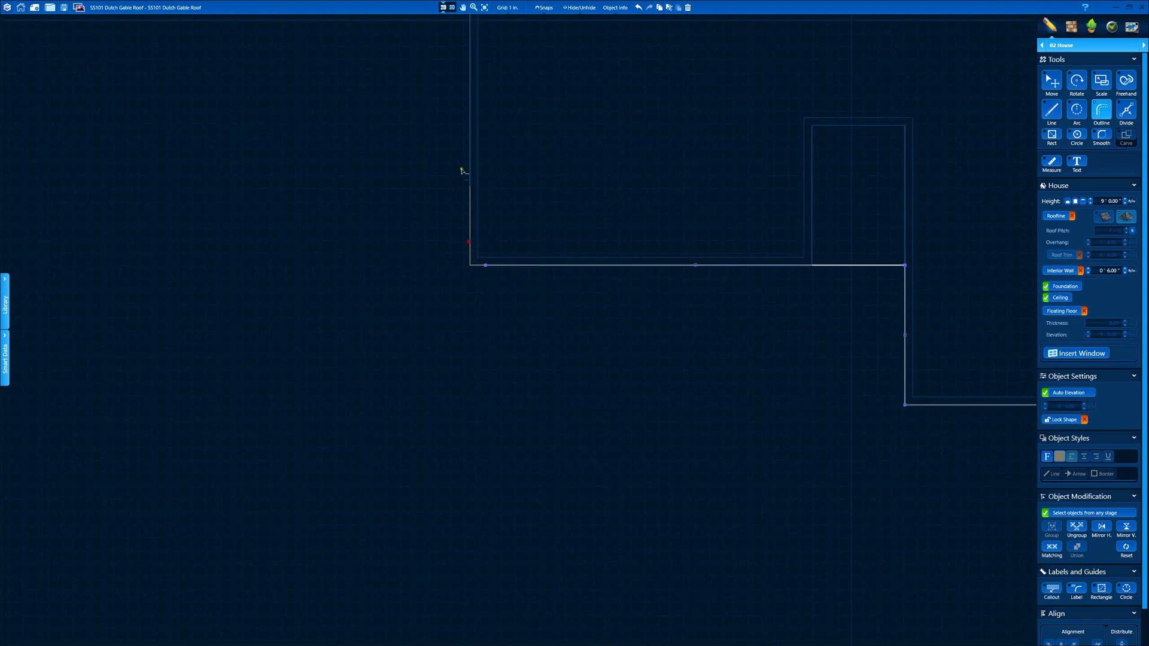
scroll(469, 167, down, 5)
middle_drag(476, 106, 422, 442)
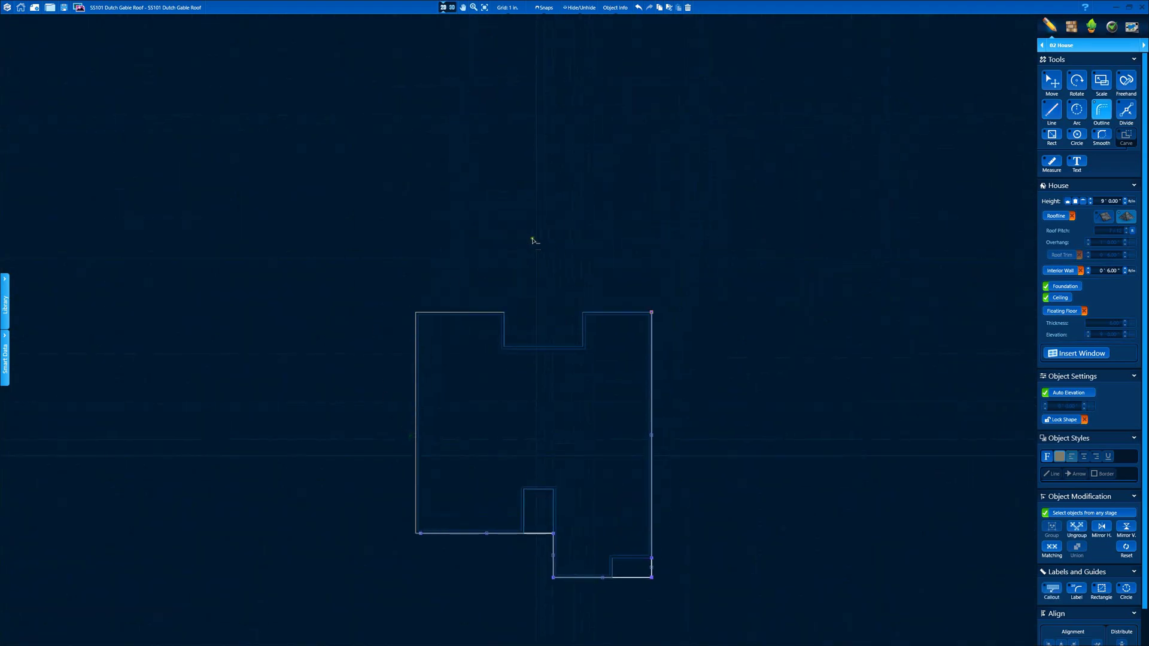
click(527, 210)
key(l)
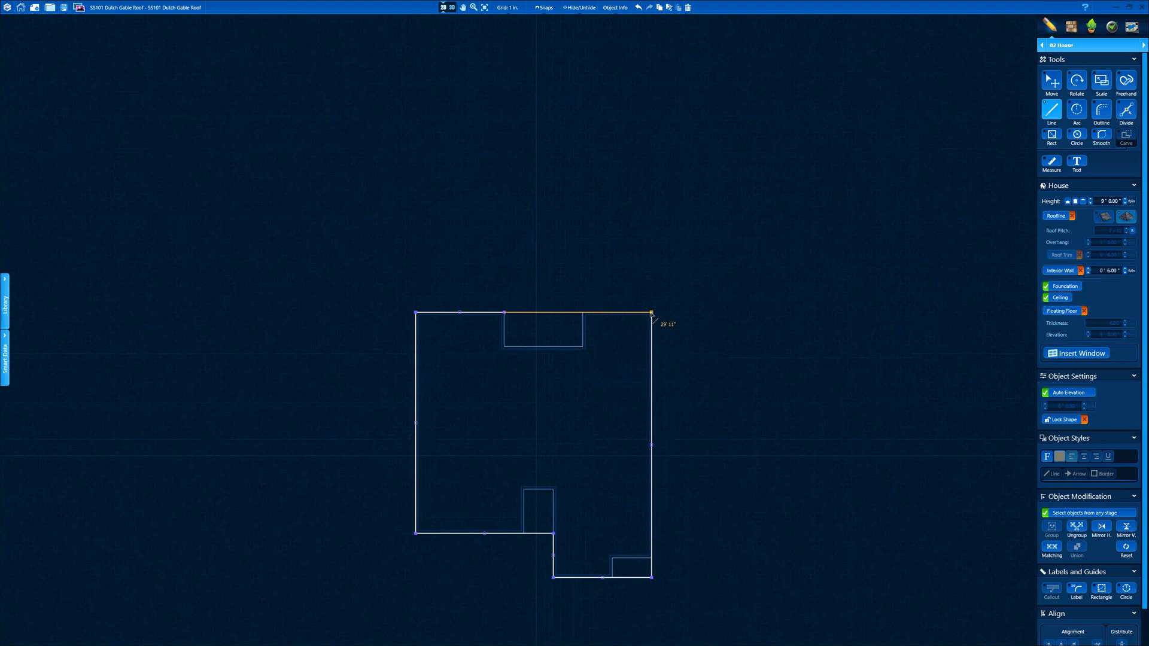
Step: Make the closed shape a roof-only object with zero wall height, and turn off its automatic elevation so it sits at 9 ft
click(1082, 203)
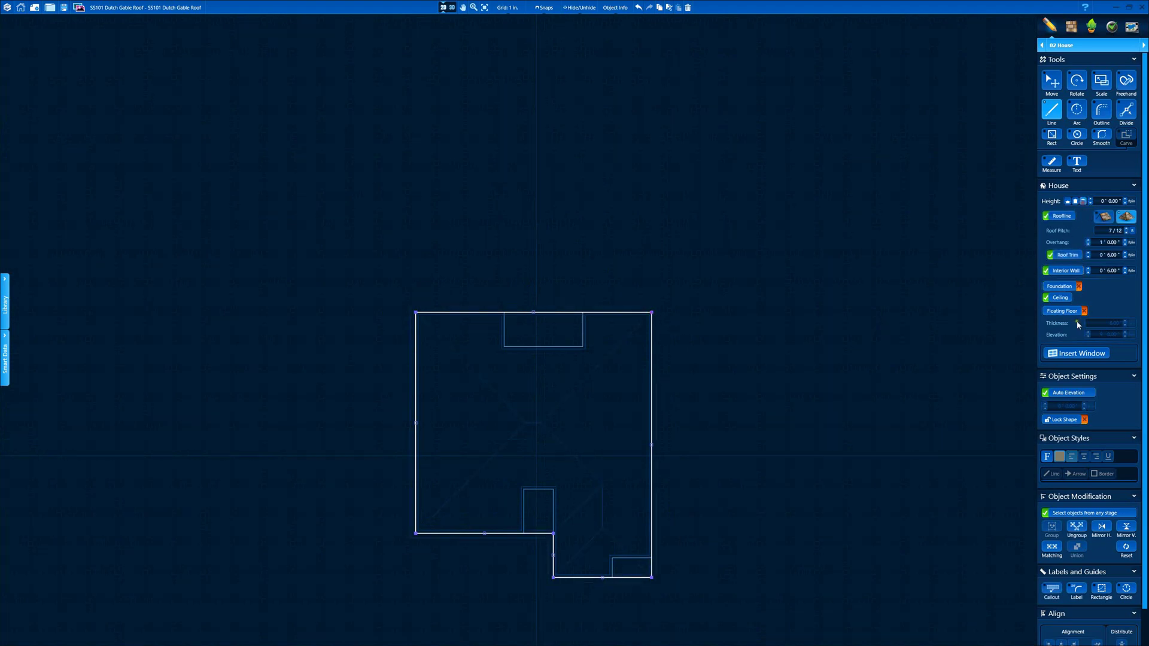
click(1065, 395)
middle_drag(611, 380, 574, 303)
key(Escape)
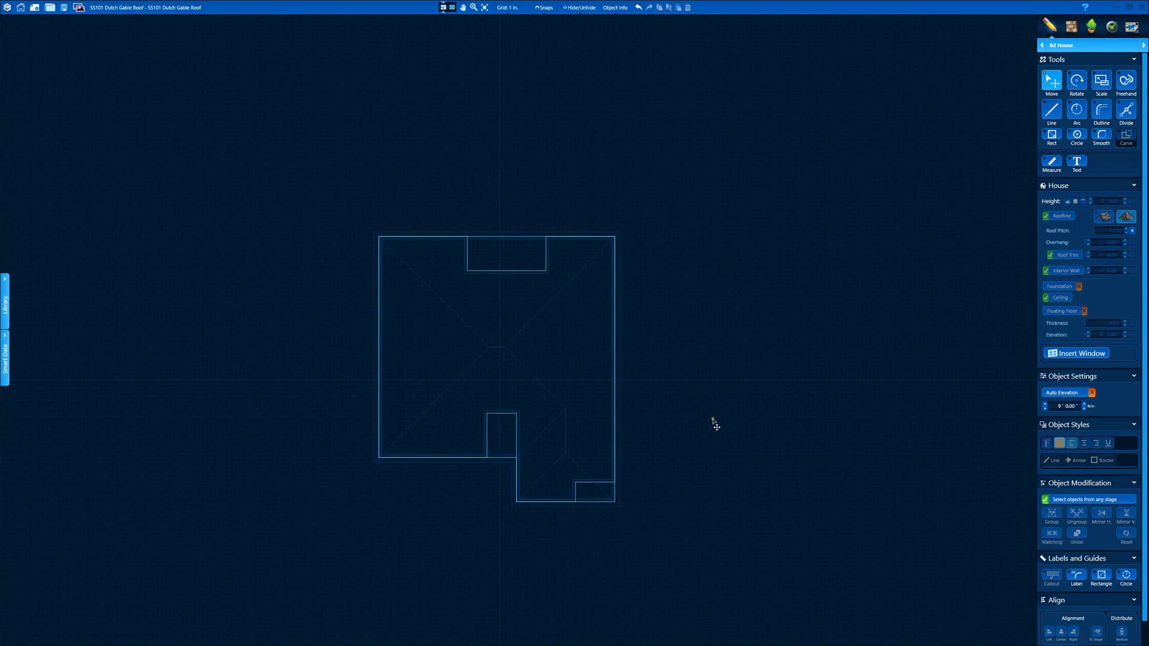
Step: View the model from the front in 3D and set the new roof's pitch to 5/12
click(453, 7)
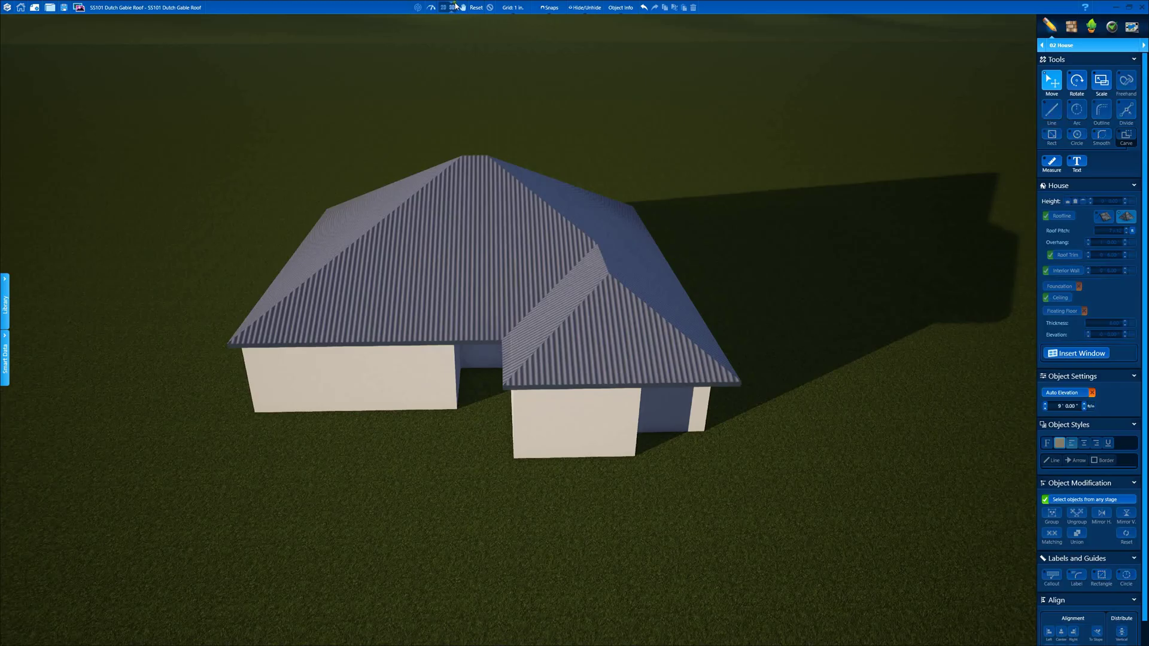
click(453, 8)
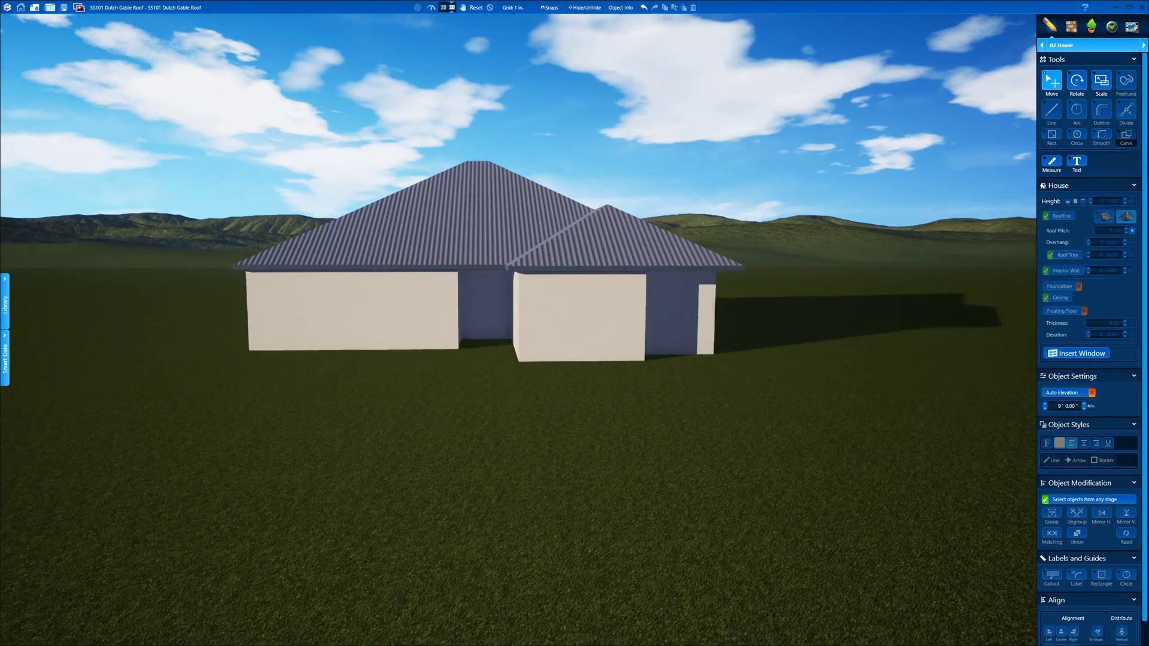
click(568, 220)
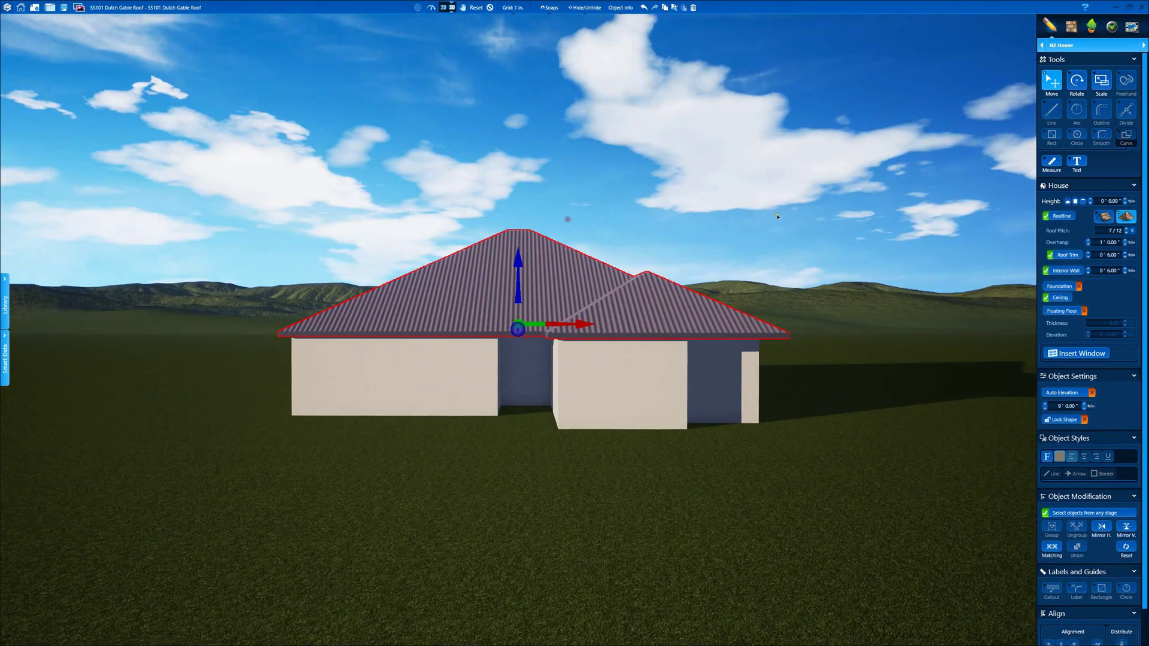
click(1125, 233)
click(1125, 233)
Step: Change the roof end over the front wing to a gable
drag(850, 255, 850, 254)
mouse_move(849, 254)
right_down()
mouse_move(868, 254)
mouse_move(663, 310)
right_up()
click(1110, 220)
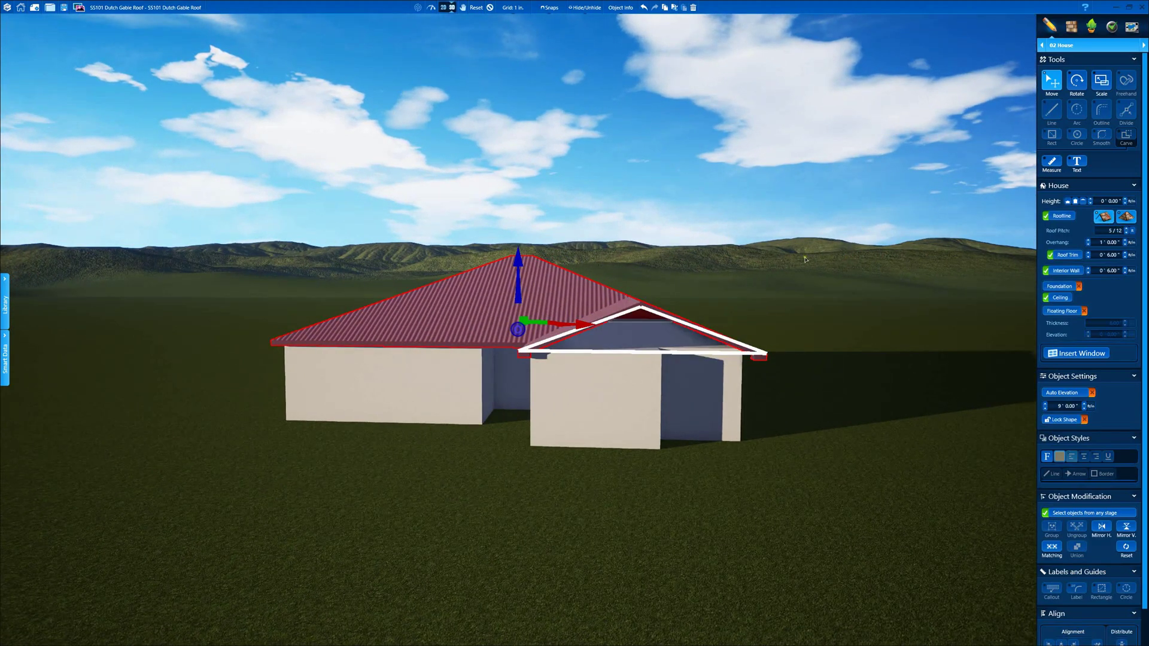
Step: Set the roof object's height to 1 in. and its pitch to 6/12, and deselect it
click(1124, 200)
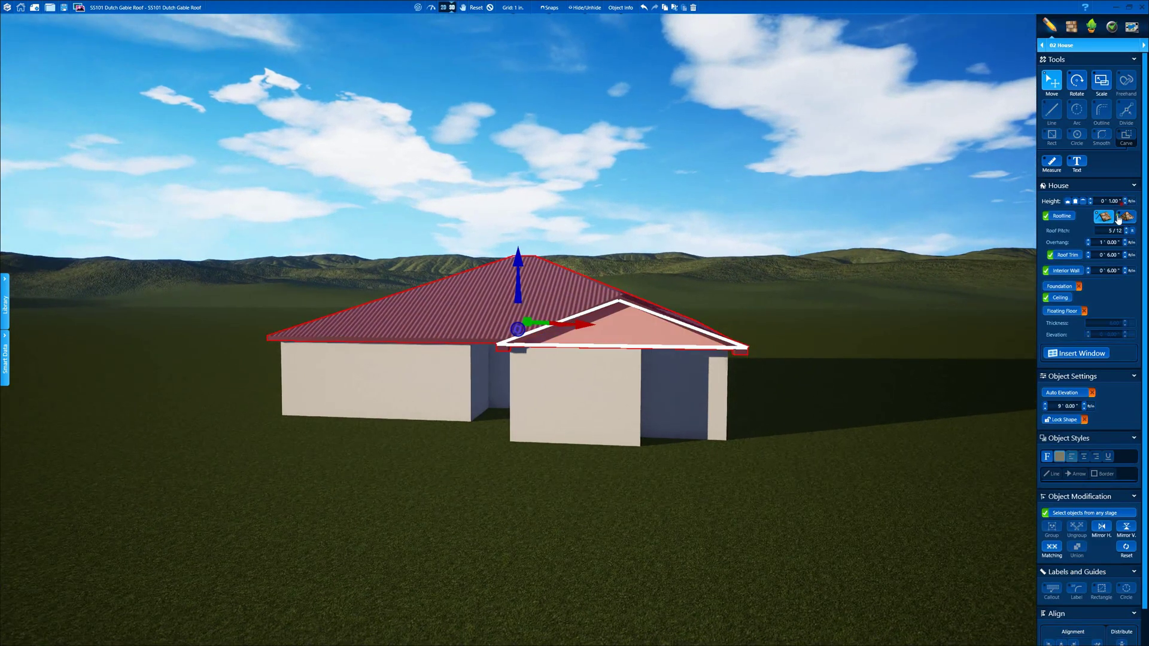
click(1126, 229)
mouse_move(769, 233)
right_down()
mouse_move(791, 222)
mouse_move(769, 218)
right_up()
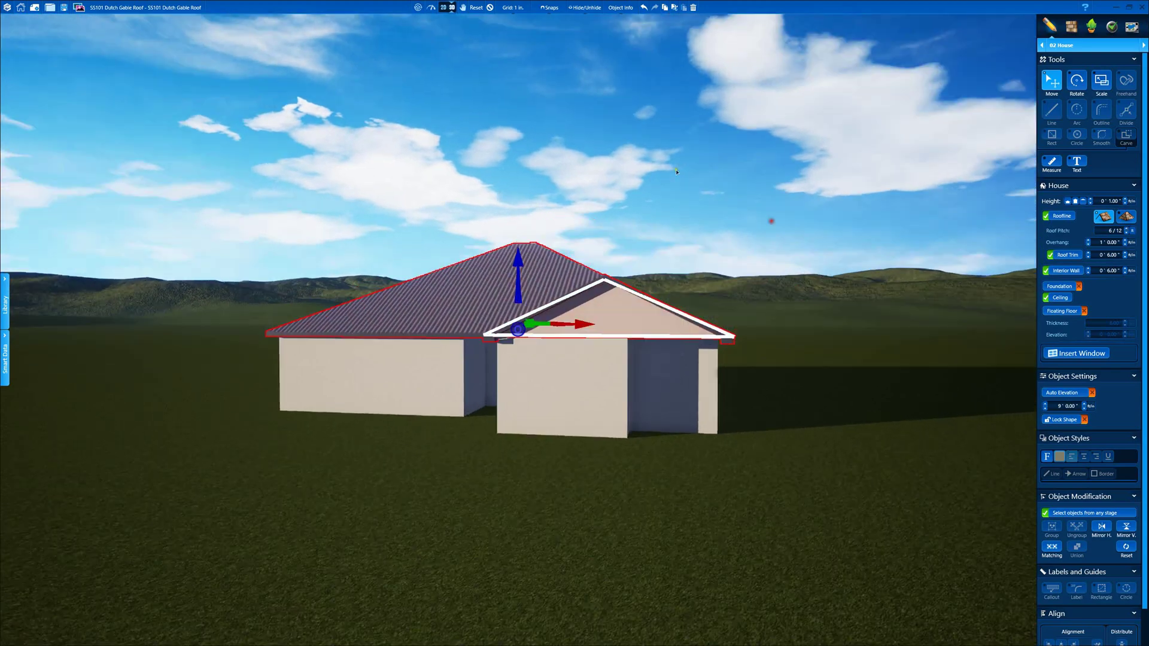
click(490, 8)
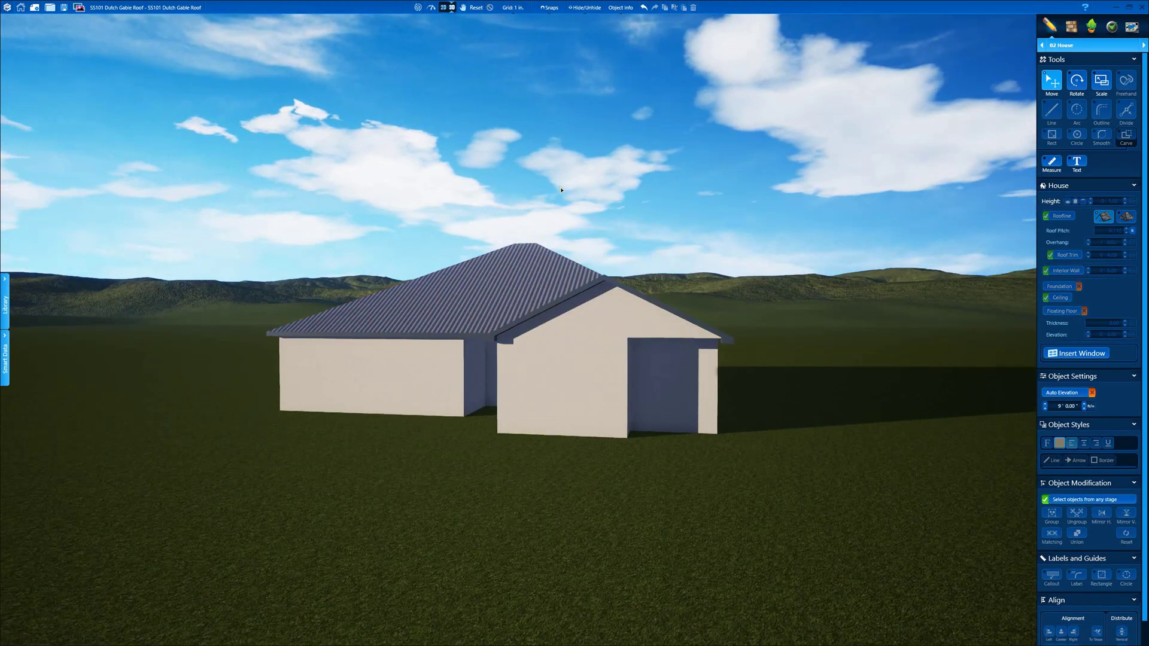
Step: Compare the front gable with the Dutch Gable Roof.jpg reference in Photos, and return to the model
right_drag(580, 224, 588, 283)
right_drag(635, 417, 626, 392)
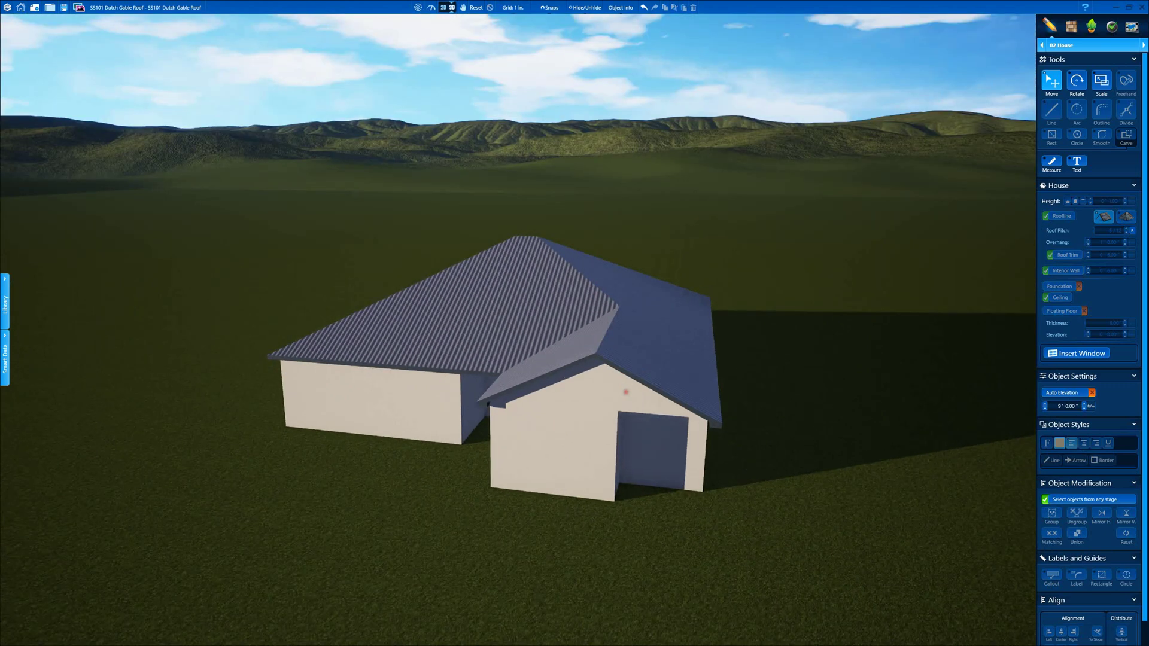
key(alt+Tab)
drag(616, 275, 761, 210)
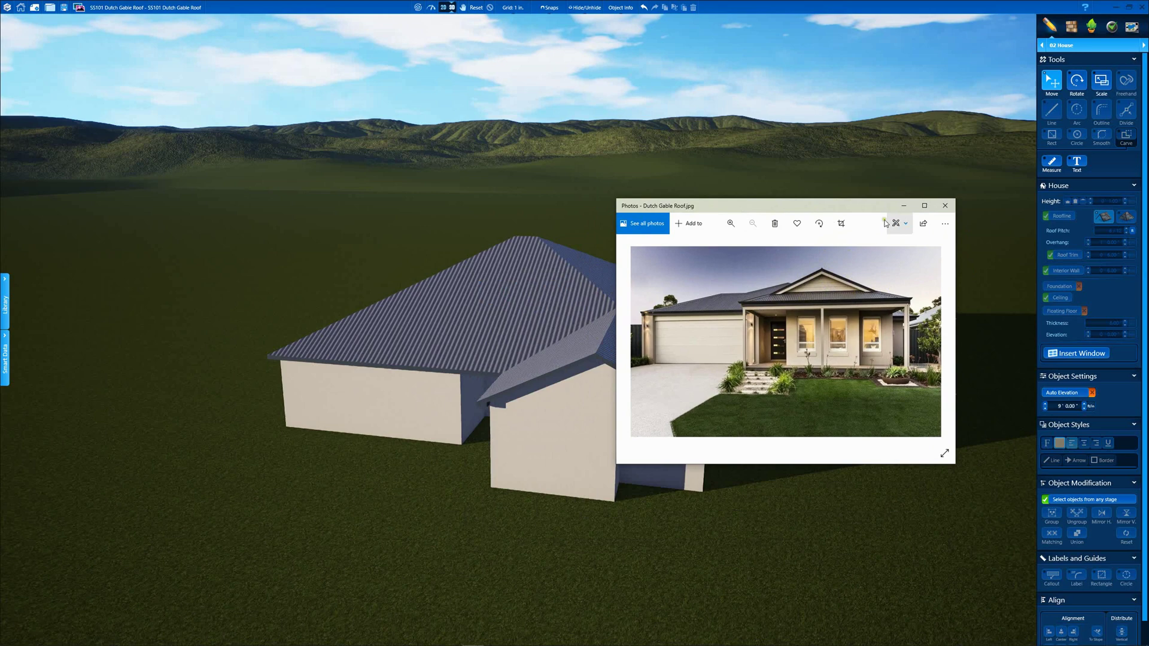
key(alt+Tab)
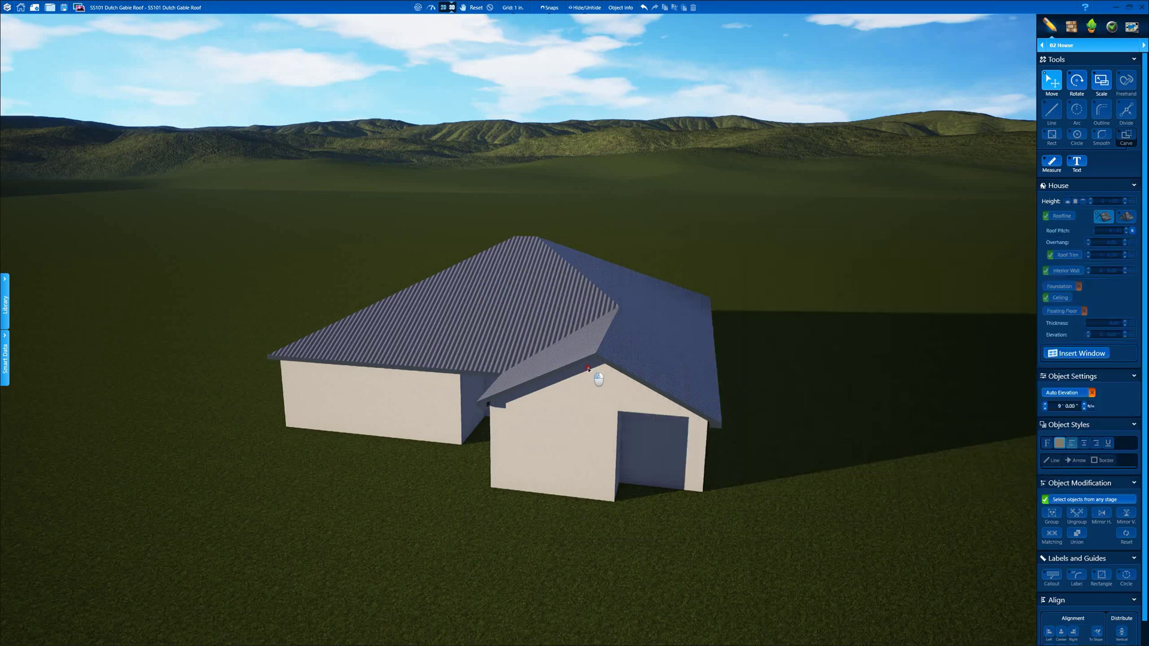
Step: Move the roof's front gable edge back in plan to align with the recessed front wall, and check it in 3D
click(588, 369)
click(444, 7)
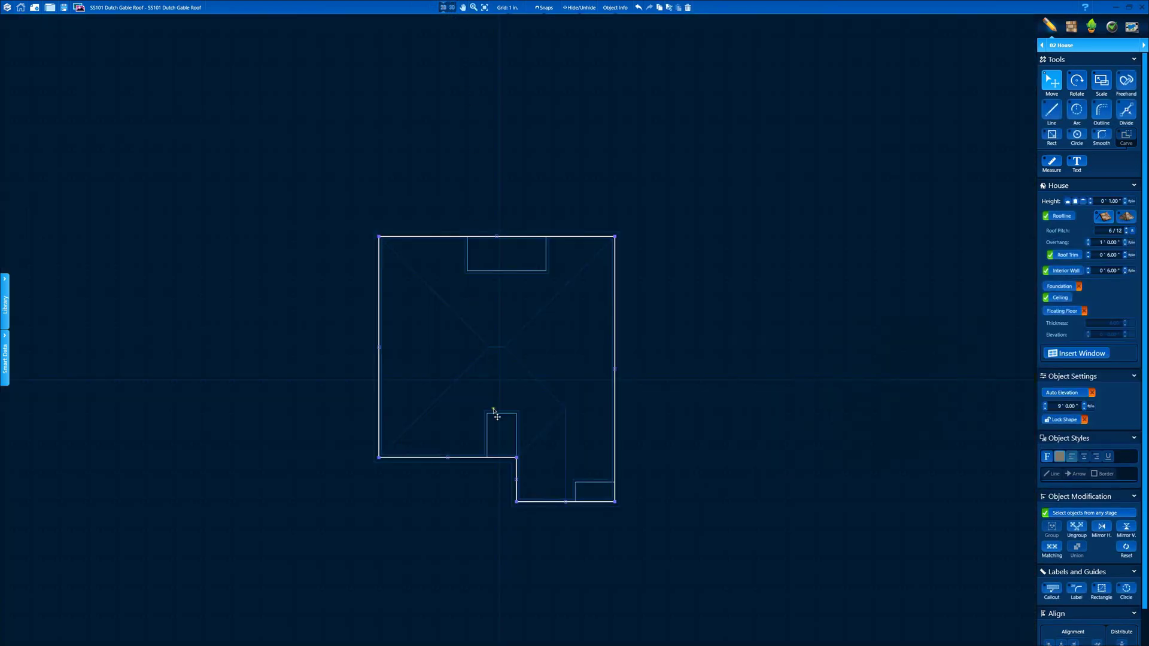
scroll(551, 469, up, 6)
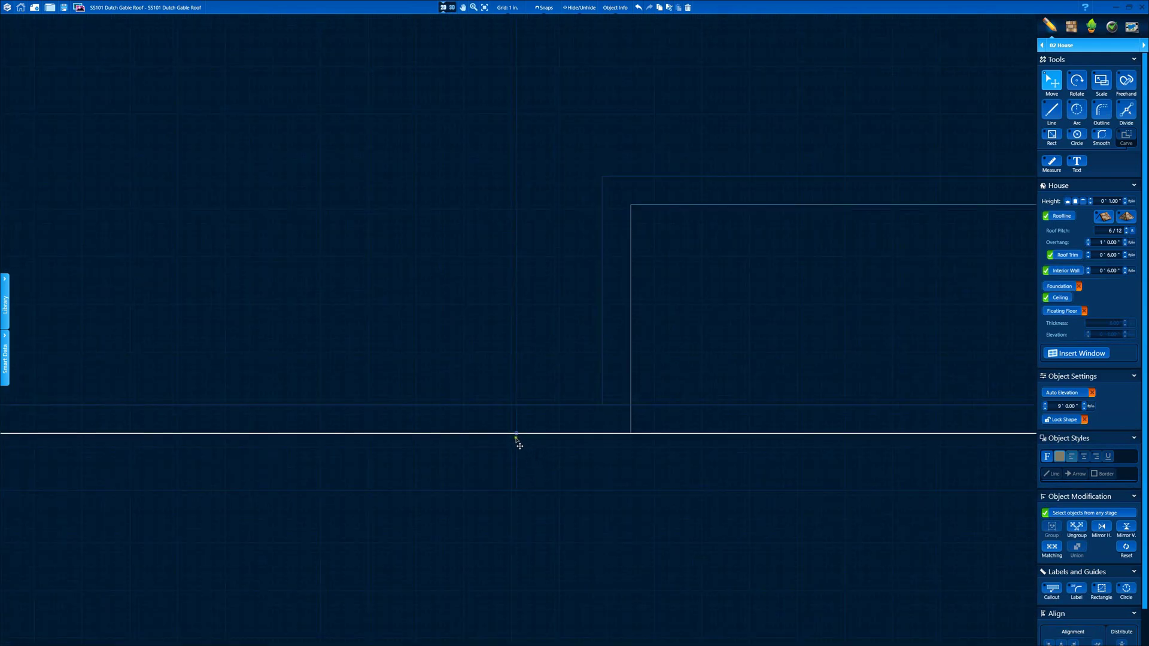
drag(516, 439, 517, 204)
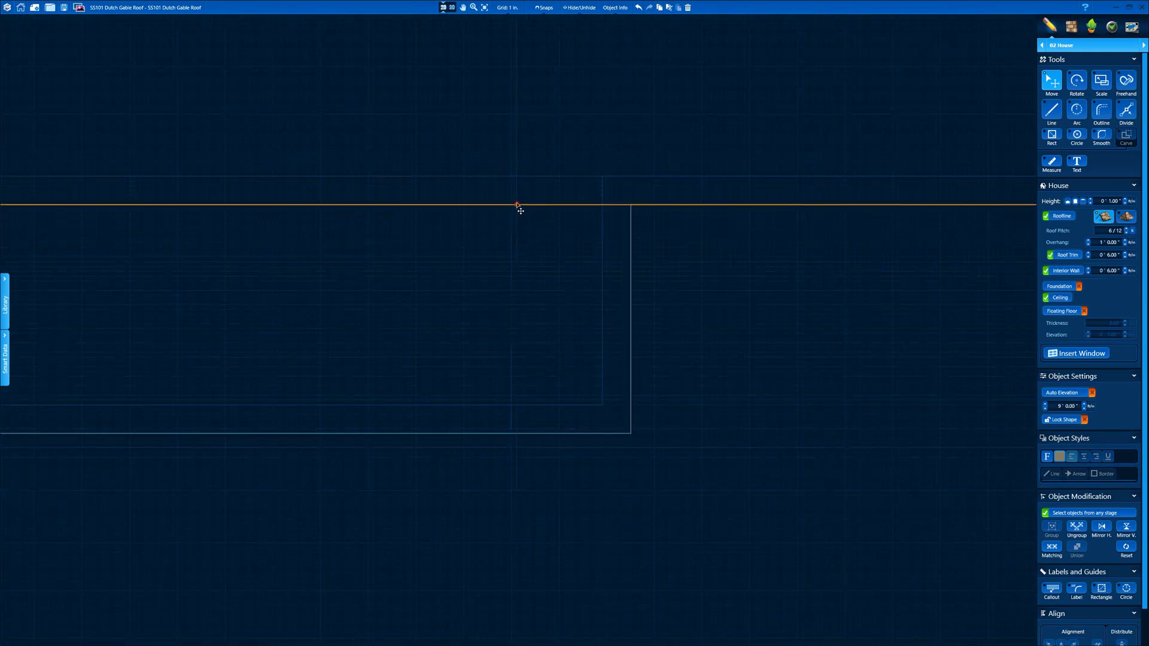
click(453, 9)
mouse_move(442, 209)
mouse_down()
mouse_move(447, 173)
mouse_move(467, 176)
mouse_move(436, 182)
mouse_move(474, 186)
mouse_move(455, 217)
mouse_up()
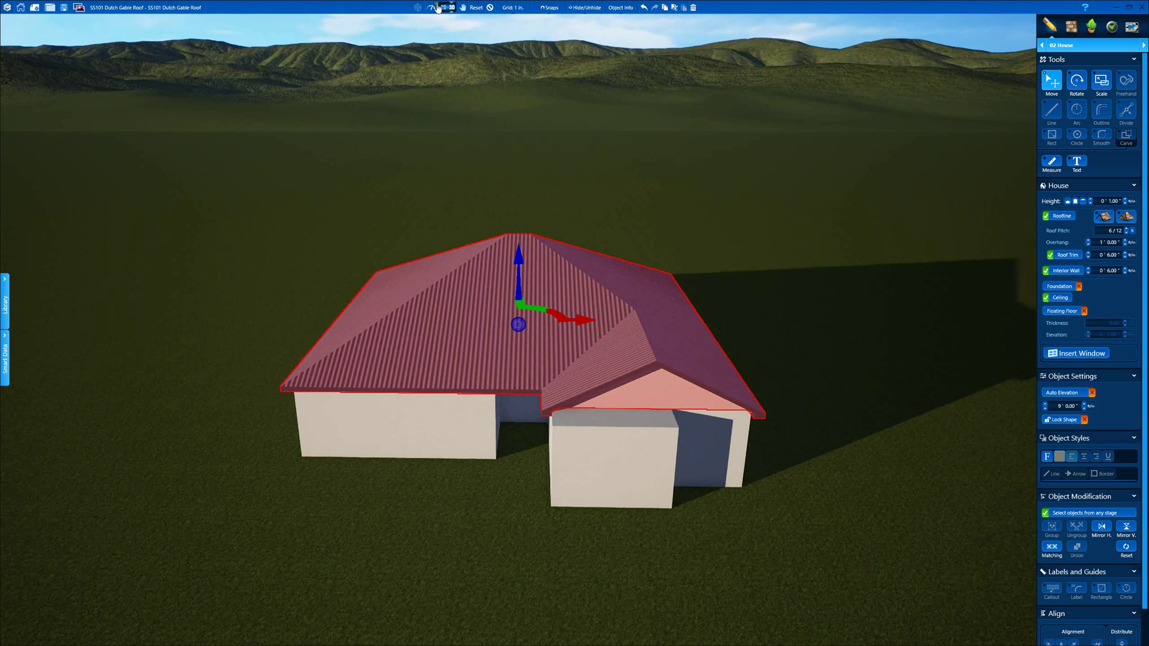
Step: Draw a closed rectangular roof outline in plan in front of the main roof's gable edge, spanning the front wing's full width
click(443, 8)
scroll(480, 192, up, 5)
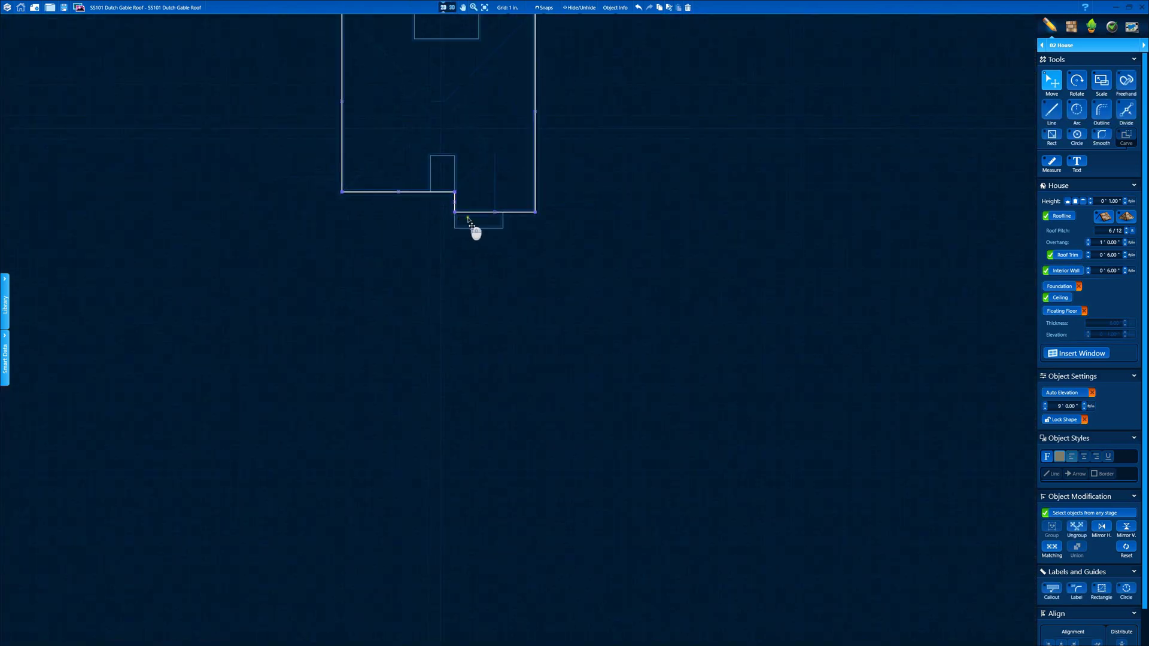
scroll(473, 287, up, 3)
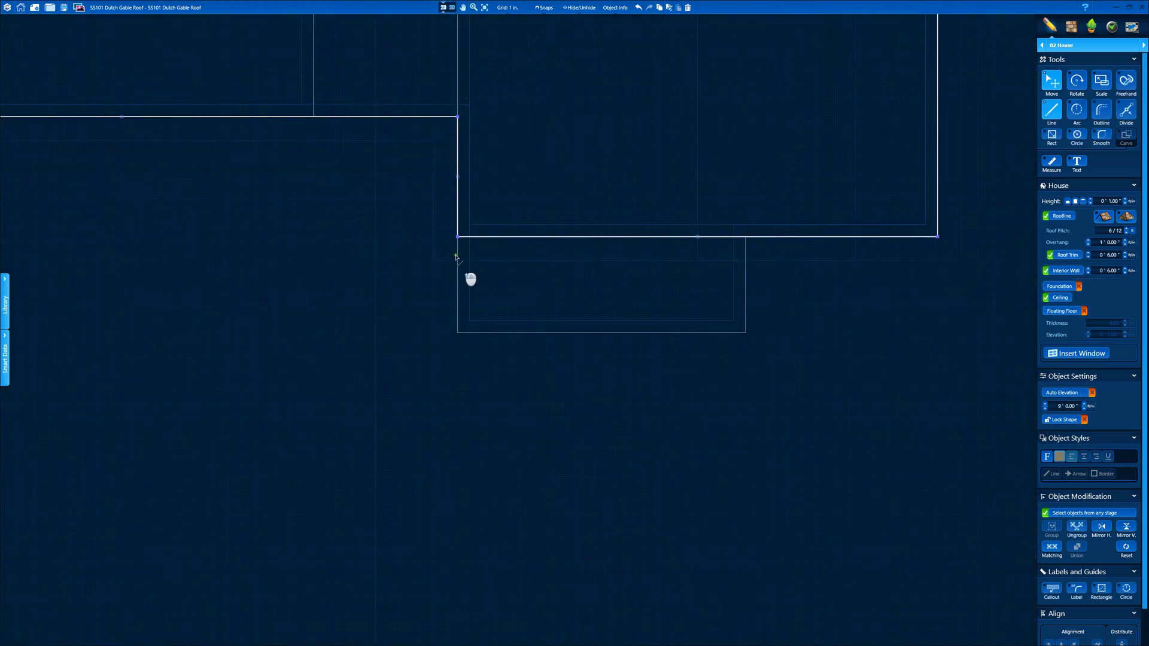
drag(458, 237, 460, 317)
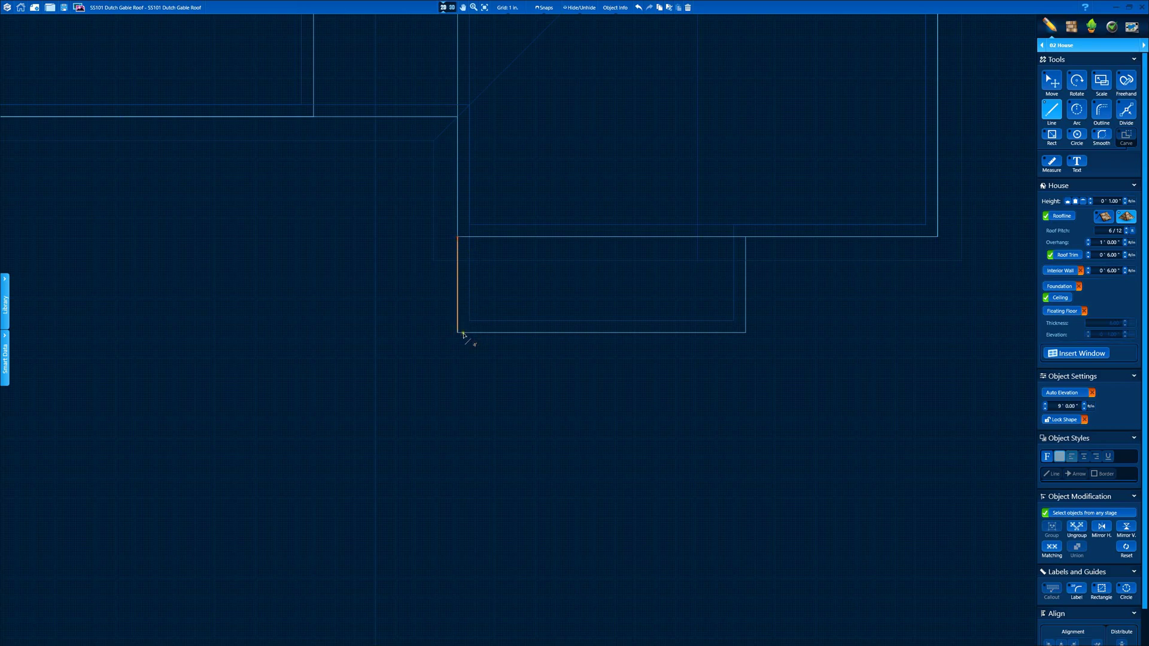
click(462, 333)
scroll(659, 359, up, 3)
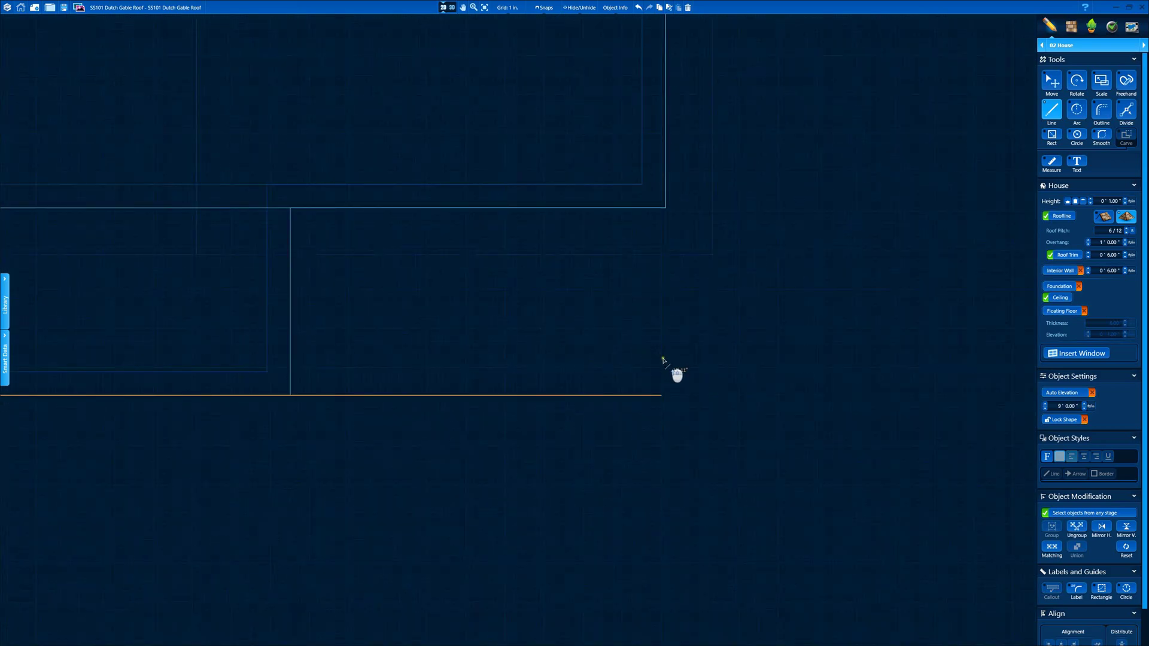
click(664, 378)
click(667, 208)
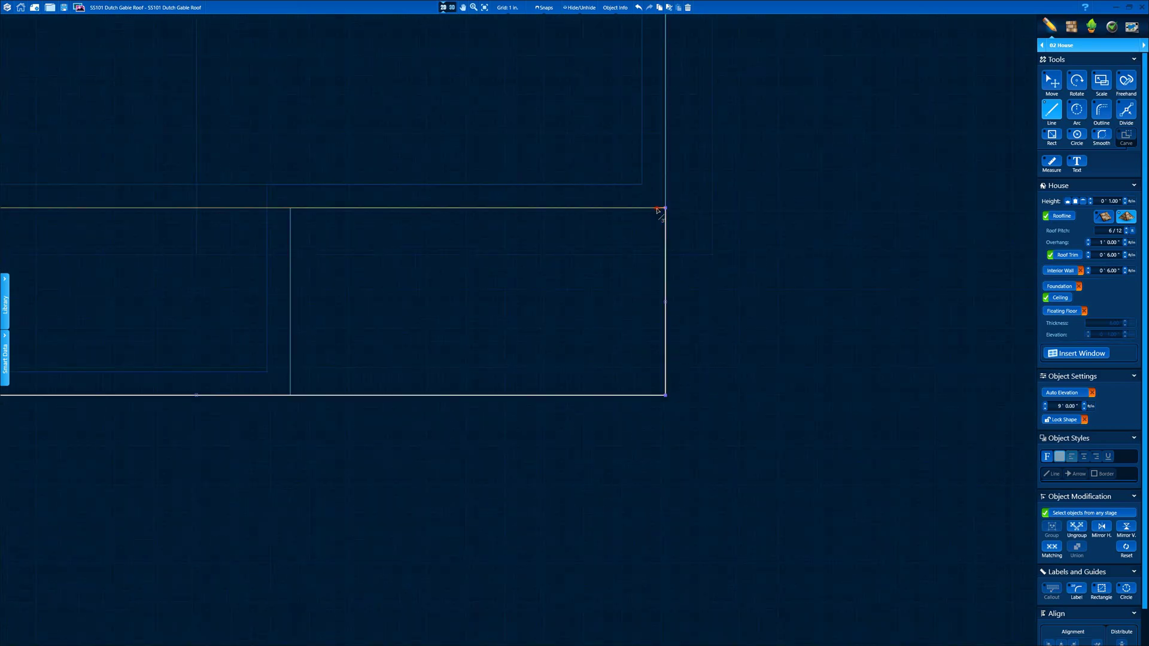
scroll(282, 267, down, 3)
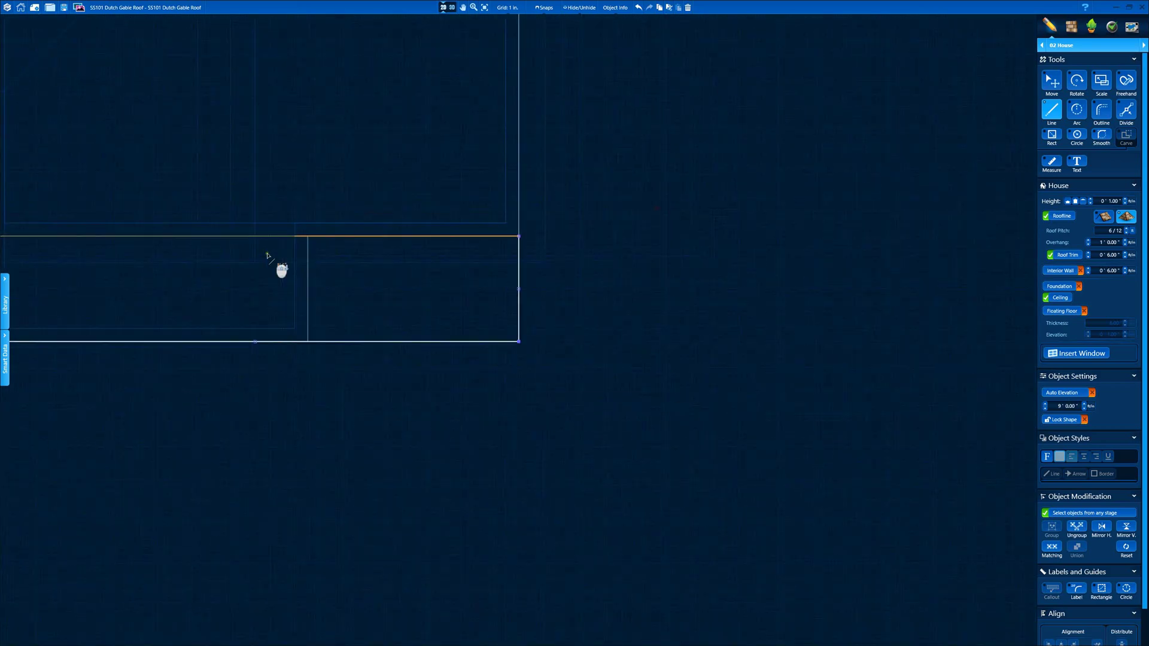
click(429, 238)
Step: Change the new lower front roof from a gable to a hip roof in 3D, deselect it, and check how it meets the gable
click(456, 6)
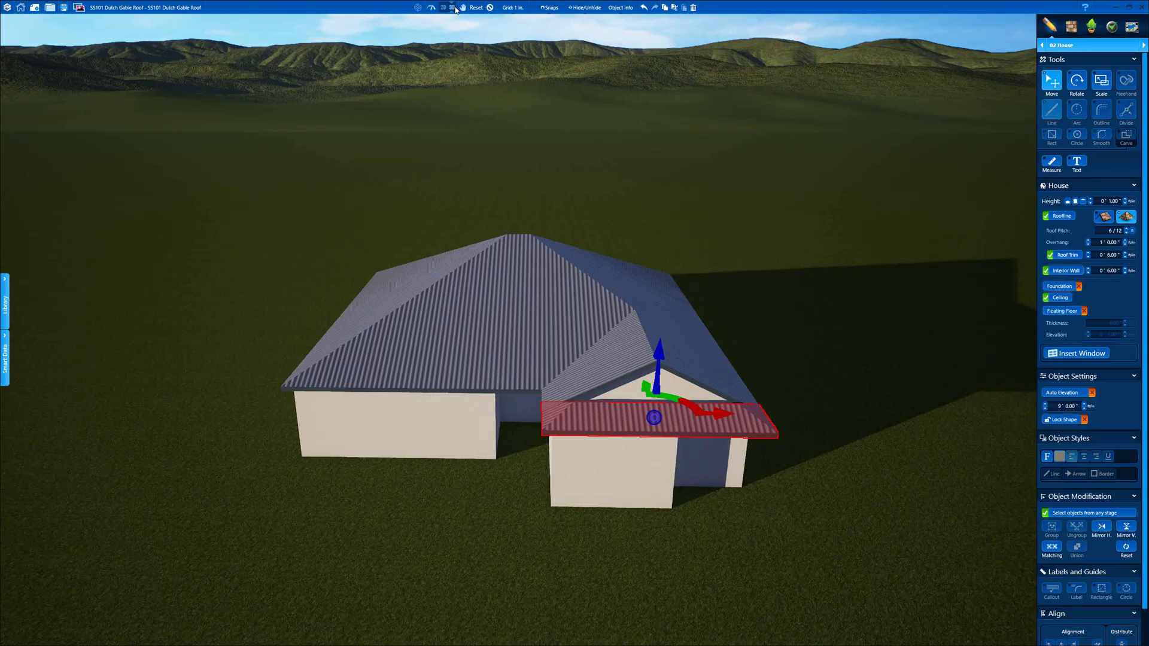
middle_drag(480, 232, 598, 303)
right_drag(597, 303, 462, 408)
scroll(461, 408, up, 4)
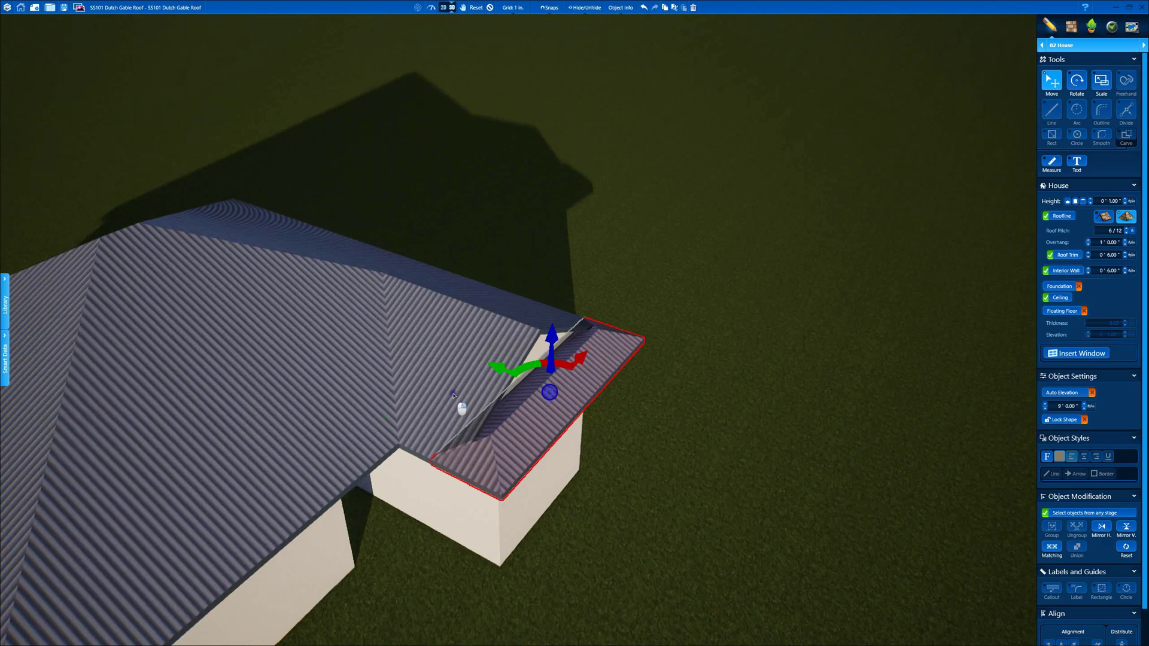
click(1105, 221)
middle_drag(849, 383, 738, 259)
middle_drag(643, 295, 648, 268)
scroll(619, 206, down, 2)
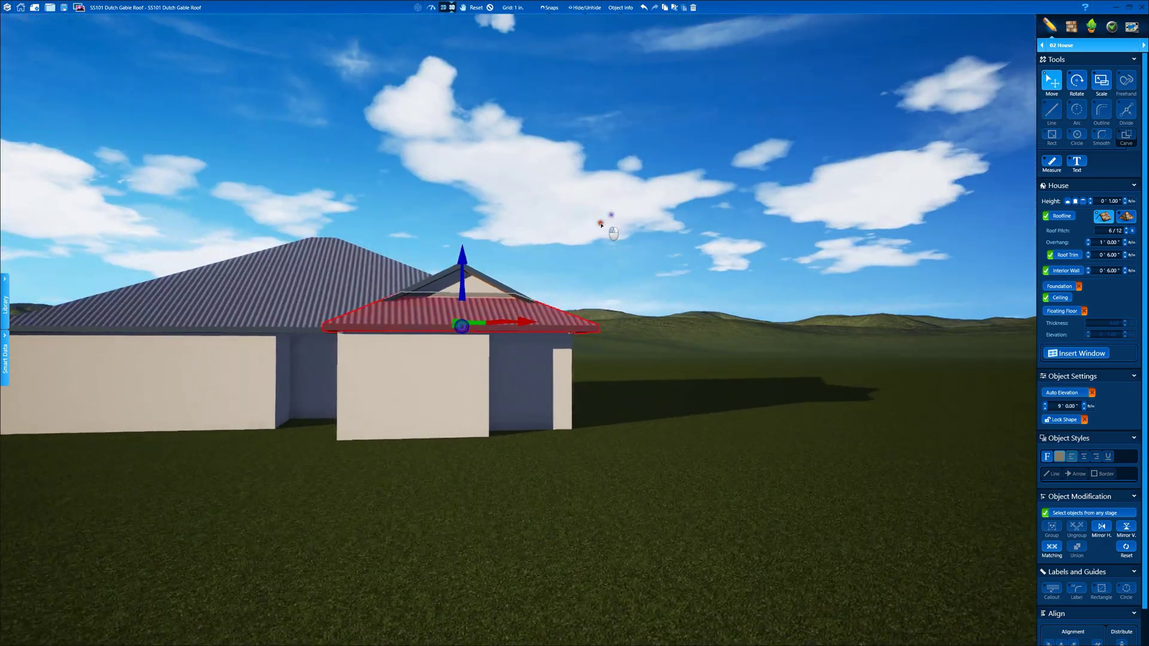
middle_drag(606, 218, 601, 229)
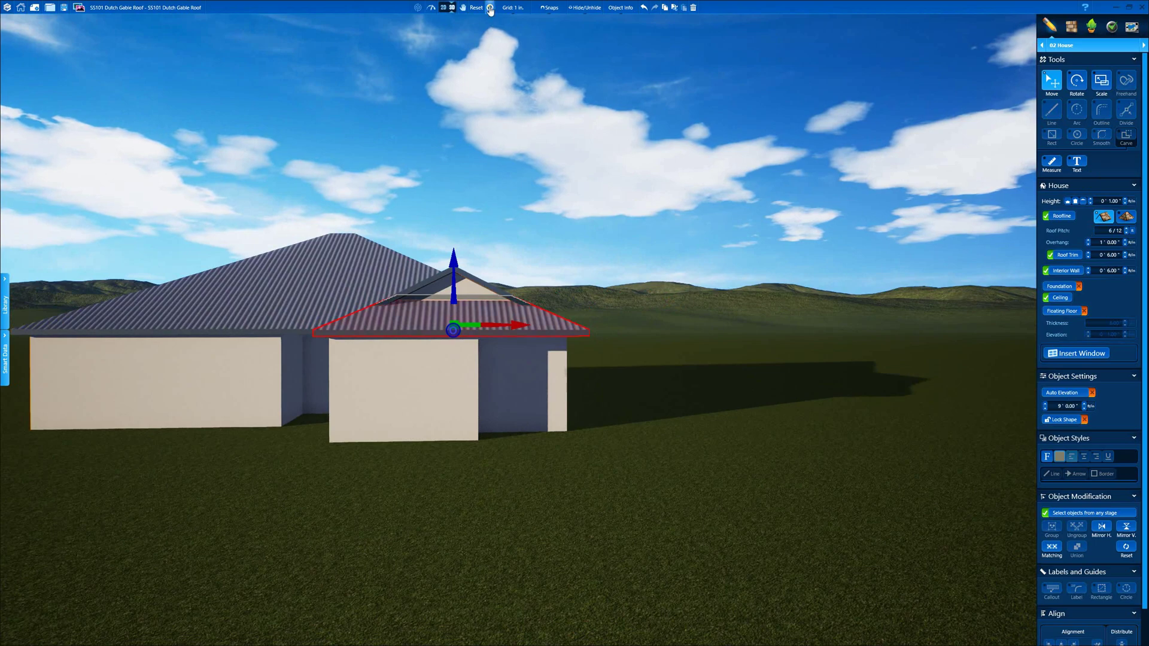
drag(502, 225, 653, 253)
drag(876, 184, 833, 222)
Step: Set the lower roof material's scale to 90%, tint it dark brown-gray, and apply the change to all matching roof surfaces
click(1073, 27)
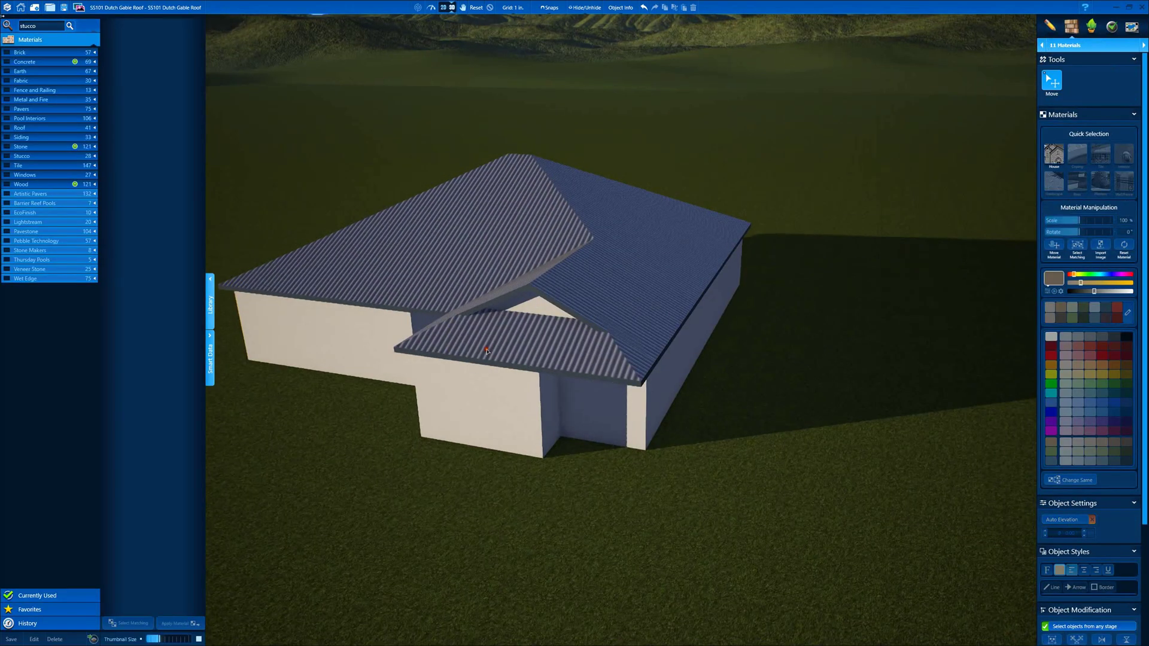
text(90)
key(Return)
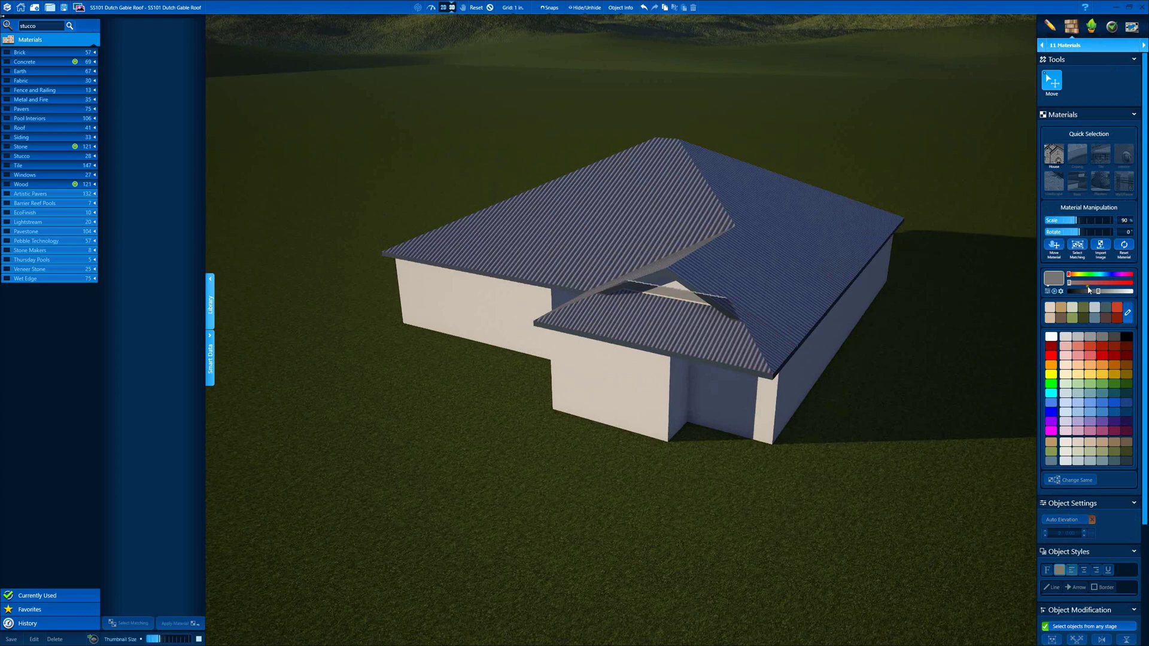
click(1061, 319)
scroll(872, 380, up, 3)
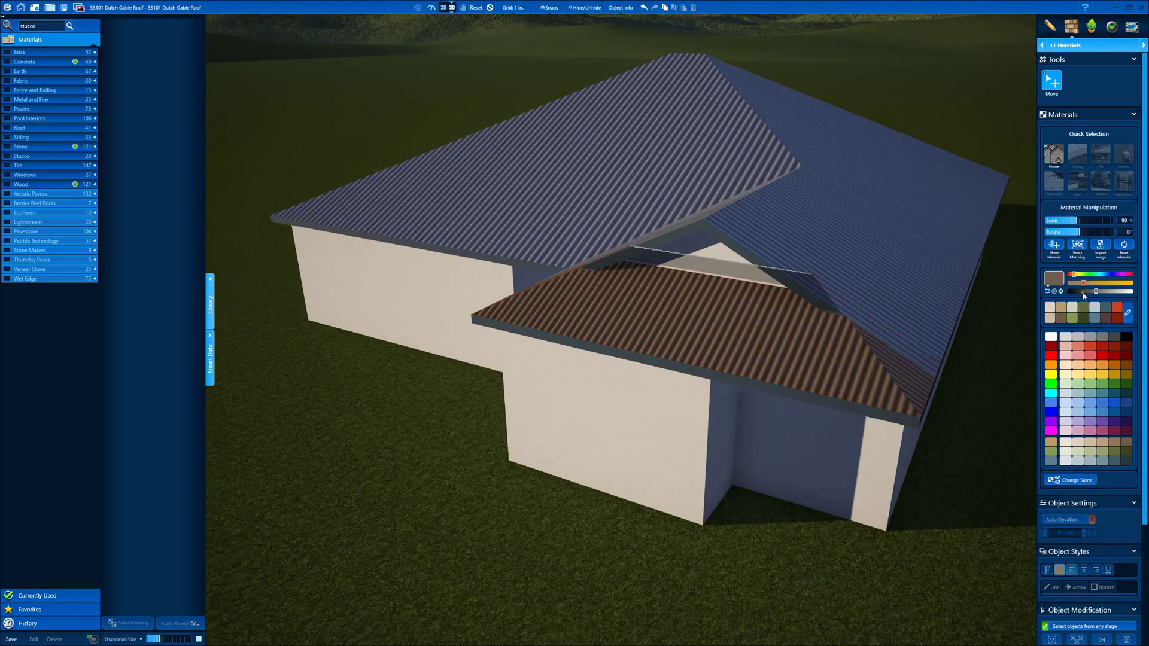
click(1086, 291)
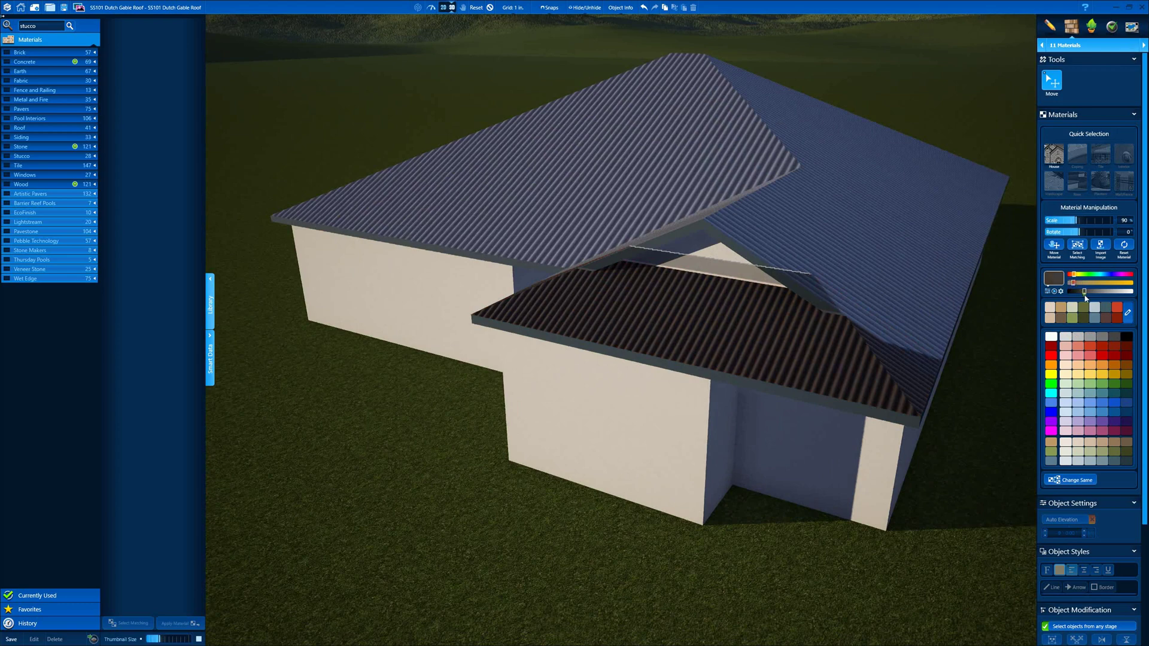
click(1089, 292)
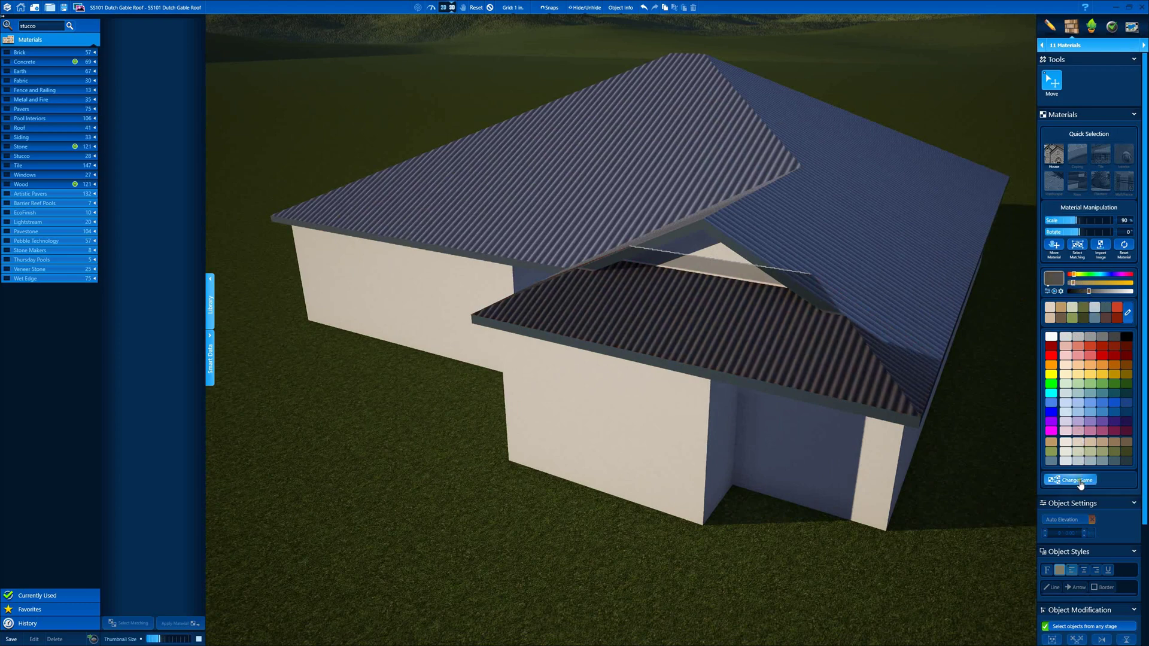
click(1081, 484)
Step: Examine the front gable and lower roof junction from several angles, and hide the material library for a wider view
scroll(903, 329, down, 2)
drag(903, 328, 751, 168)
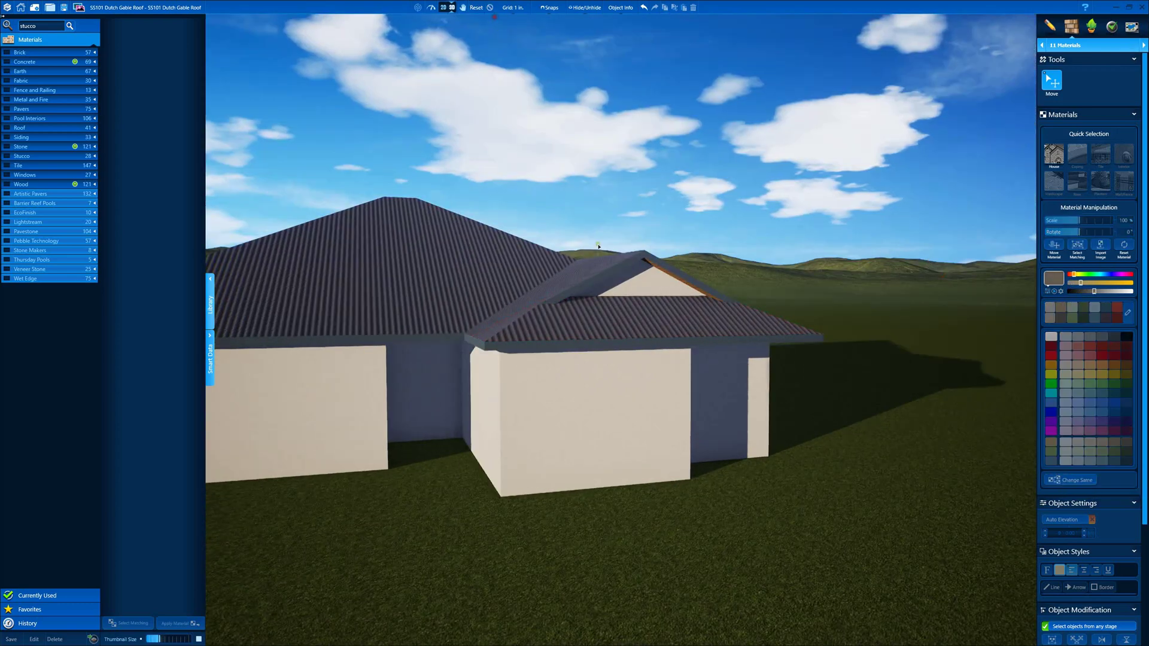
scroll(631, 244, up, 10)
scroll(623, 237, down, 10)
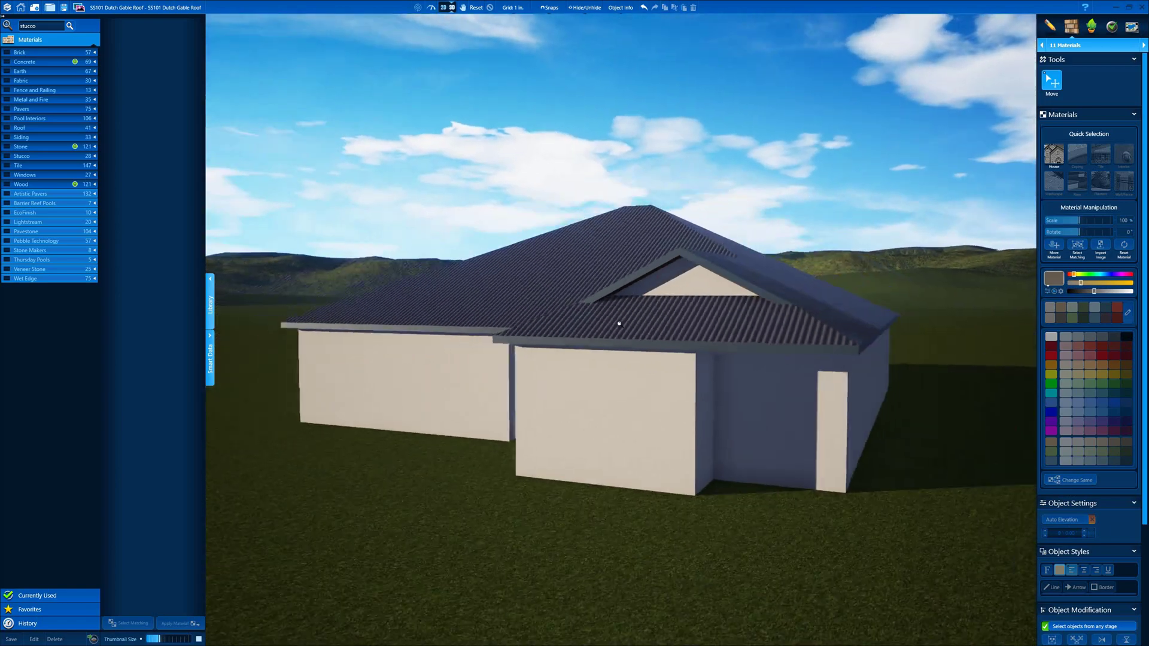
drag(619, 323, 632, 313)
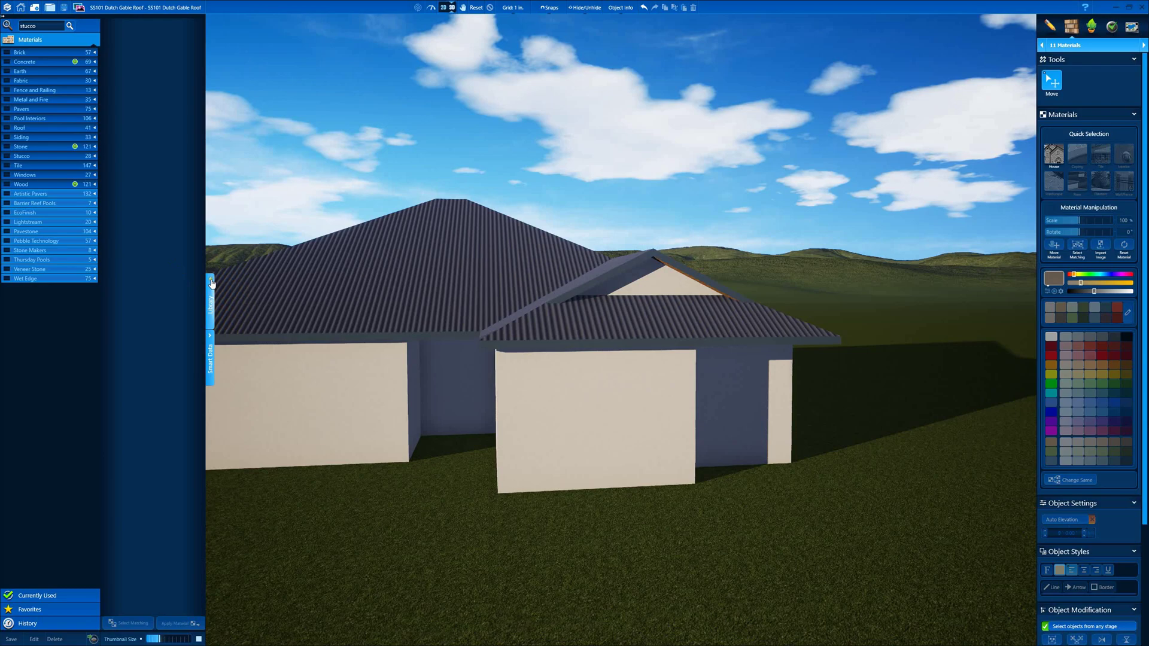
click(211, 283)
drag(488, 329, 526, 308)
Step: Move the lower hip roof forward in plan so its back edge aligns with the projecting room's front wall
click(442, 8)
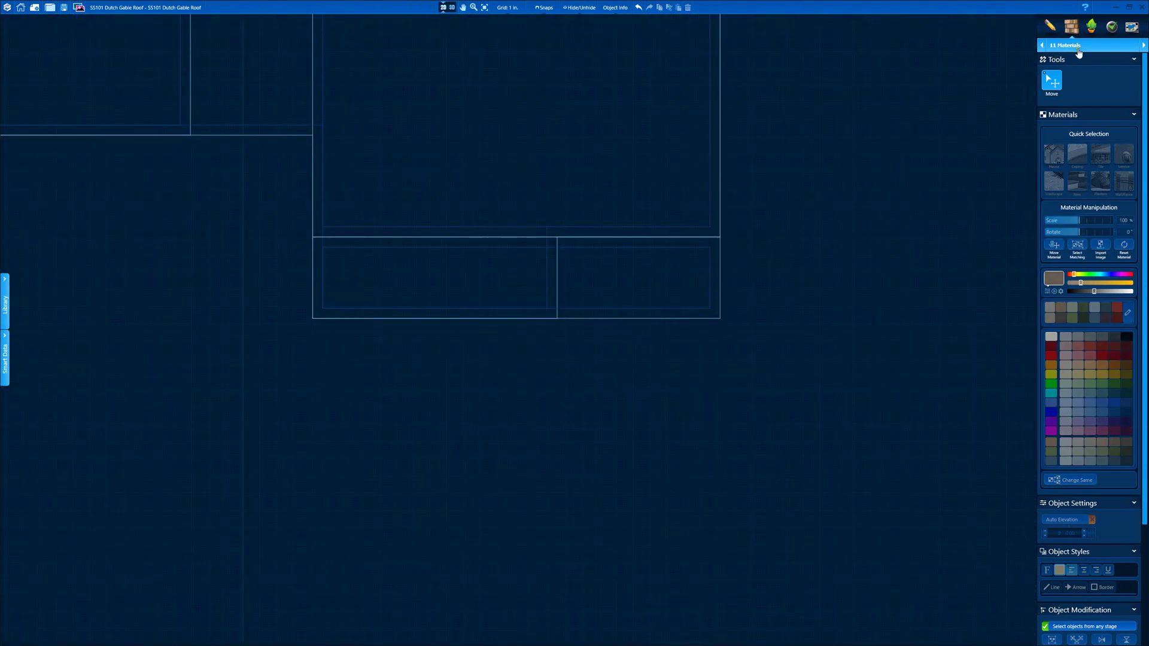
click(1079, 47)
click(1071, 77)
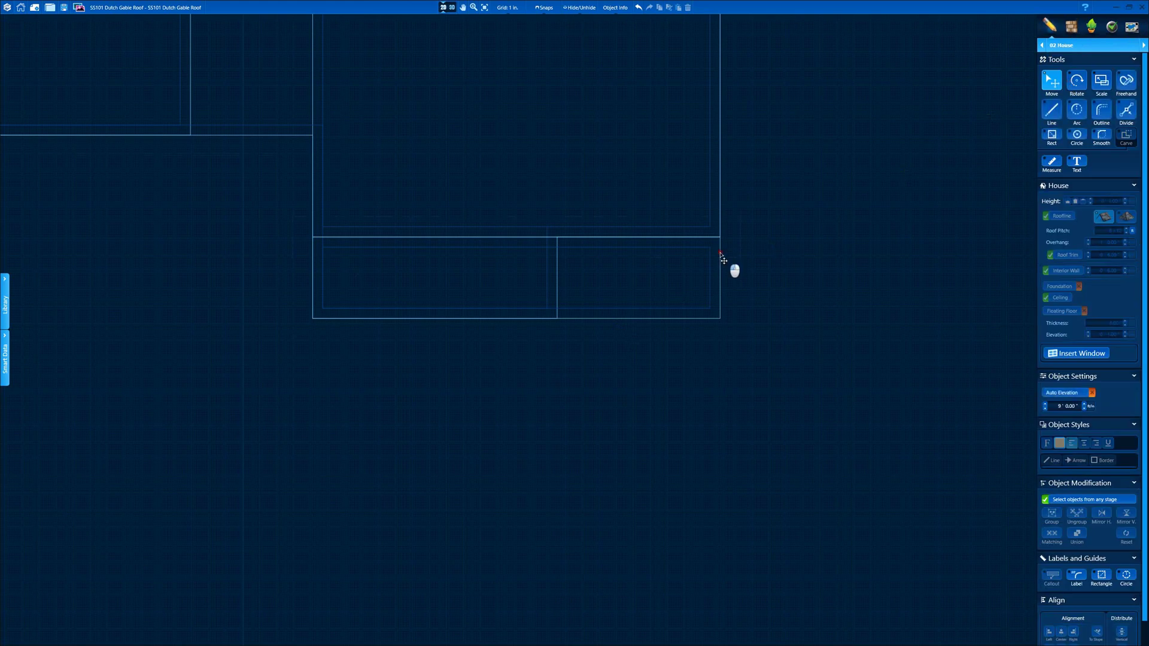
click(722, 258)
drag(554, 243, 552, 310)
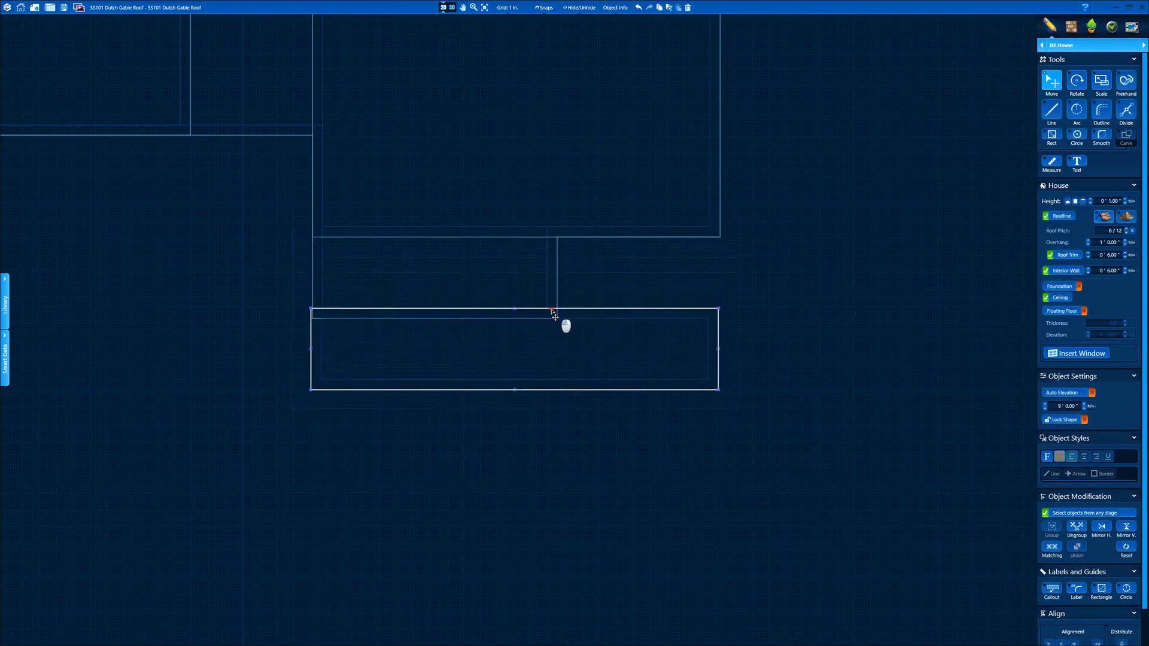
scroll(552, 310, up, 5)
click(533, 272)
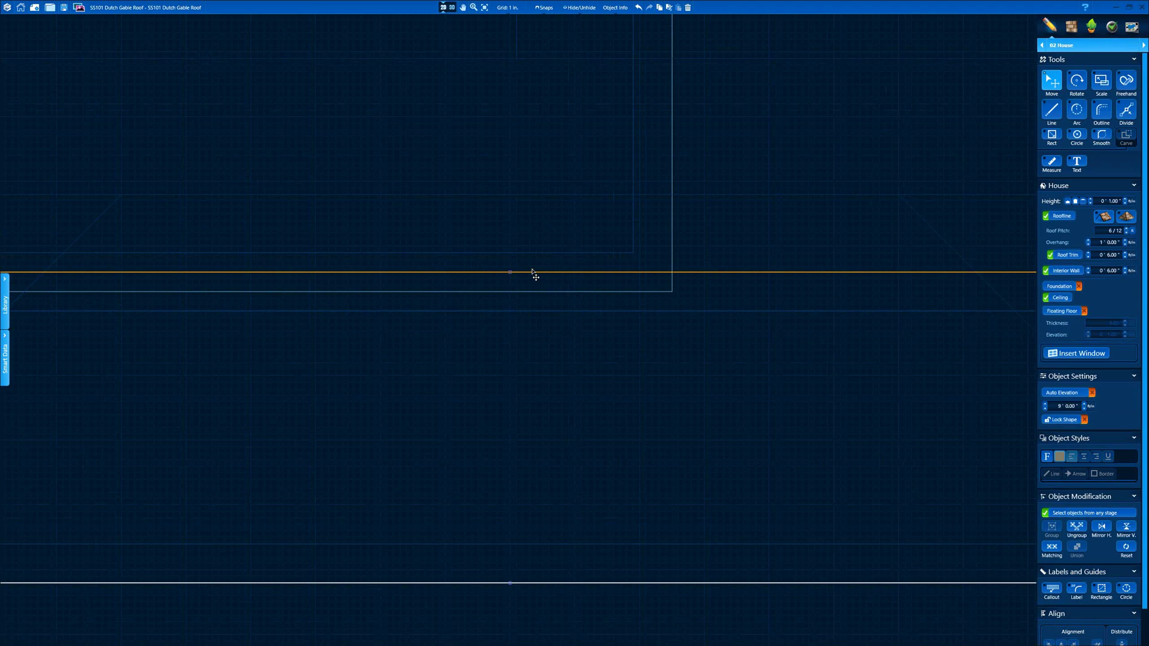
drag(534, 276, 541, 294)
scroll(543, 299, down, 5)
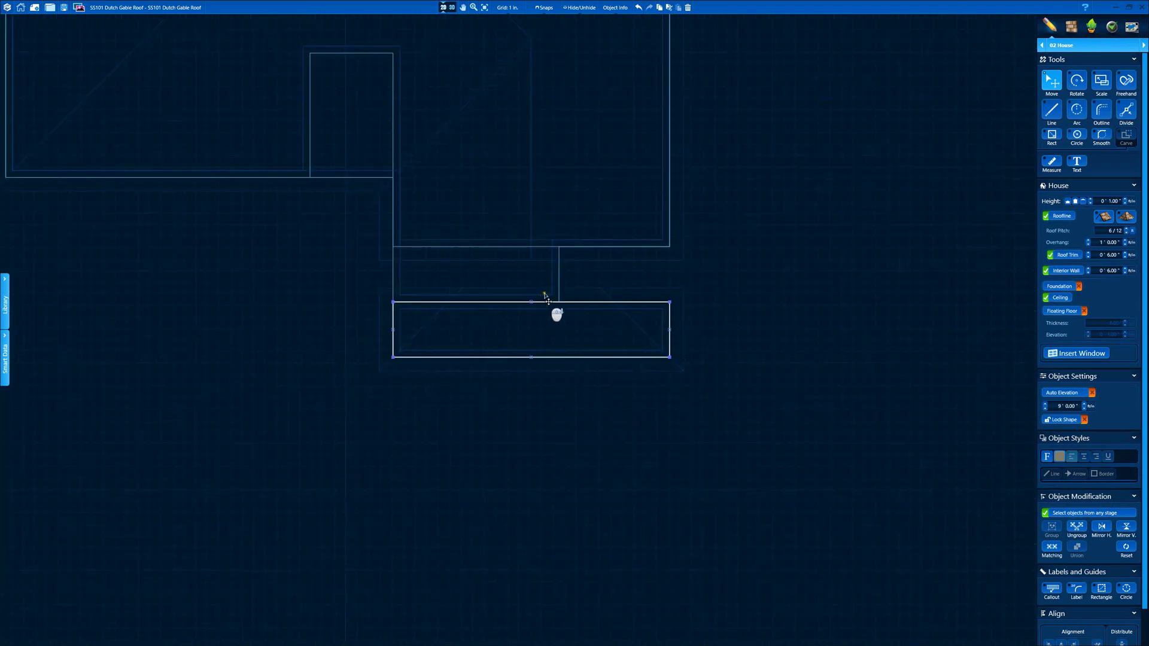
Step: Move the main roof's front gable edge forward in plan to about midway along the projecting room, and check it in 3D
click(578, 247)
scroll(660, 263, up, 2)
middle_drag(521, 265, 506, 272)
click(448, 248)
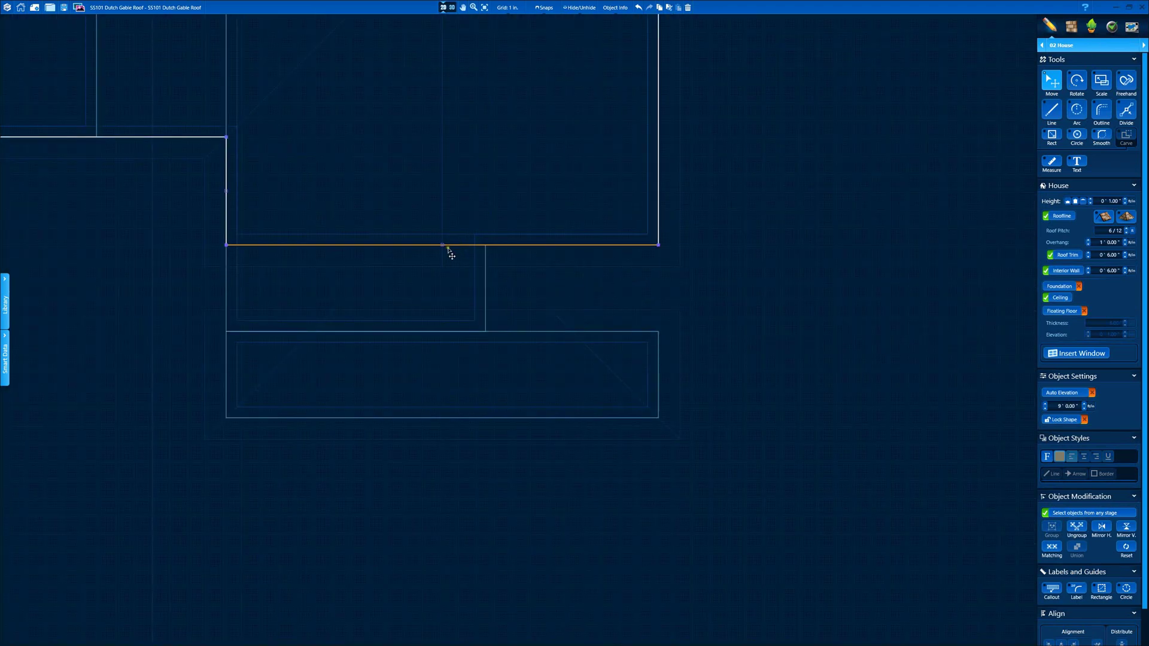
drag(443, 245, 442, 291)
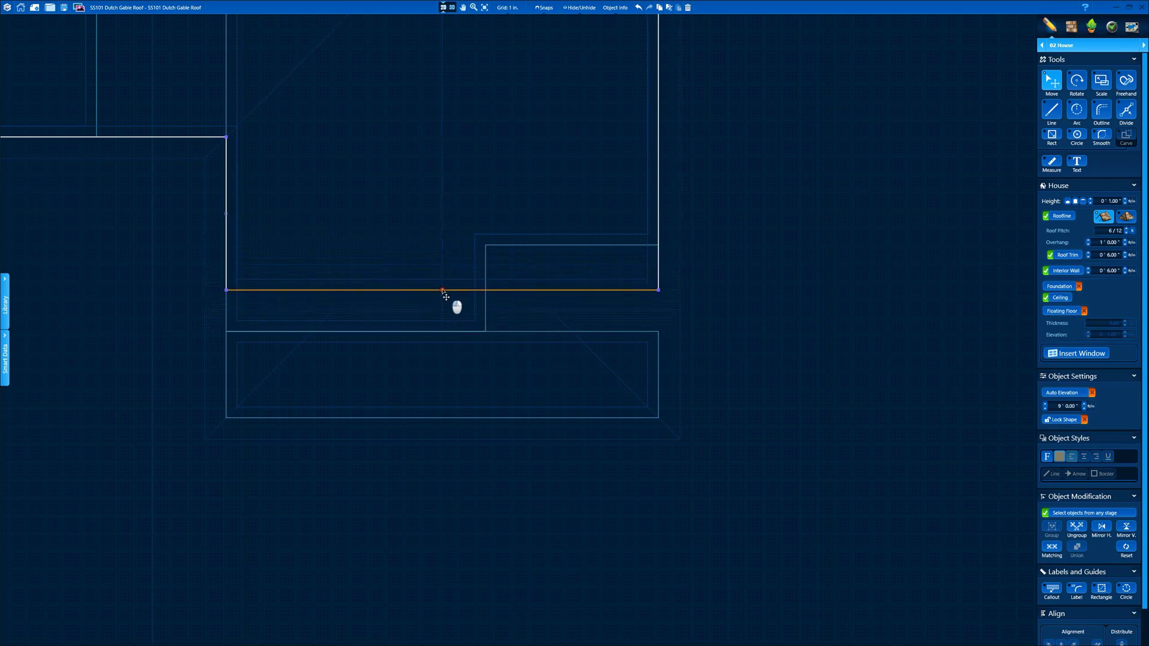
middle_drag(347, 328, 479, 323)
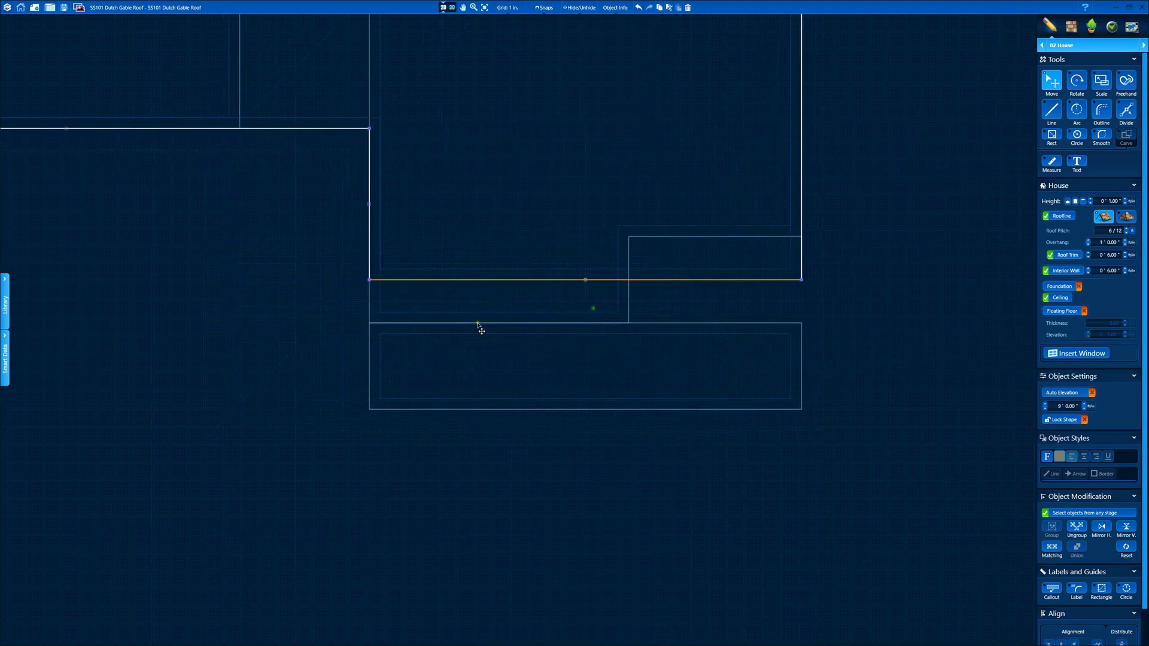
scroll(359, 303, up, 5)
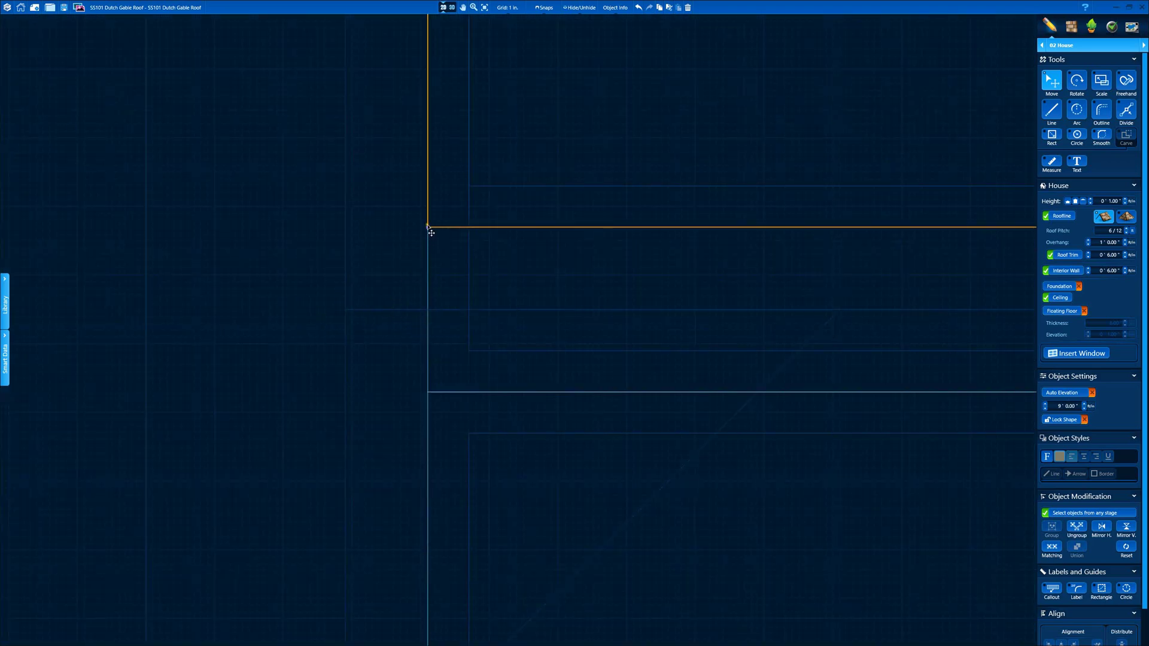
click(450, 7)
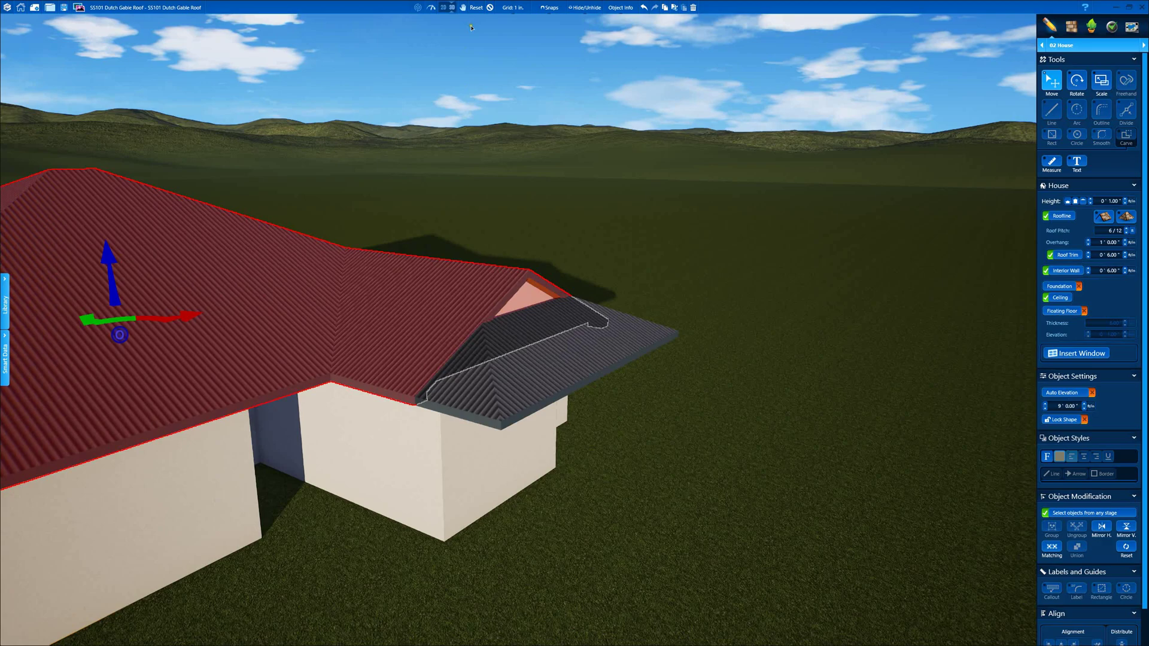
click(490, 8)
drag(503, 257, 383, 146)
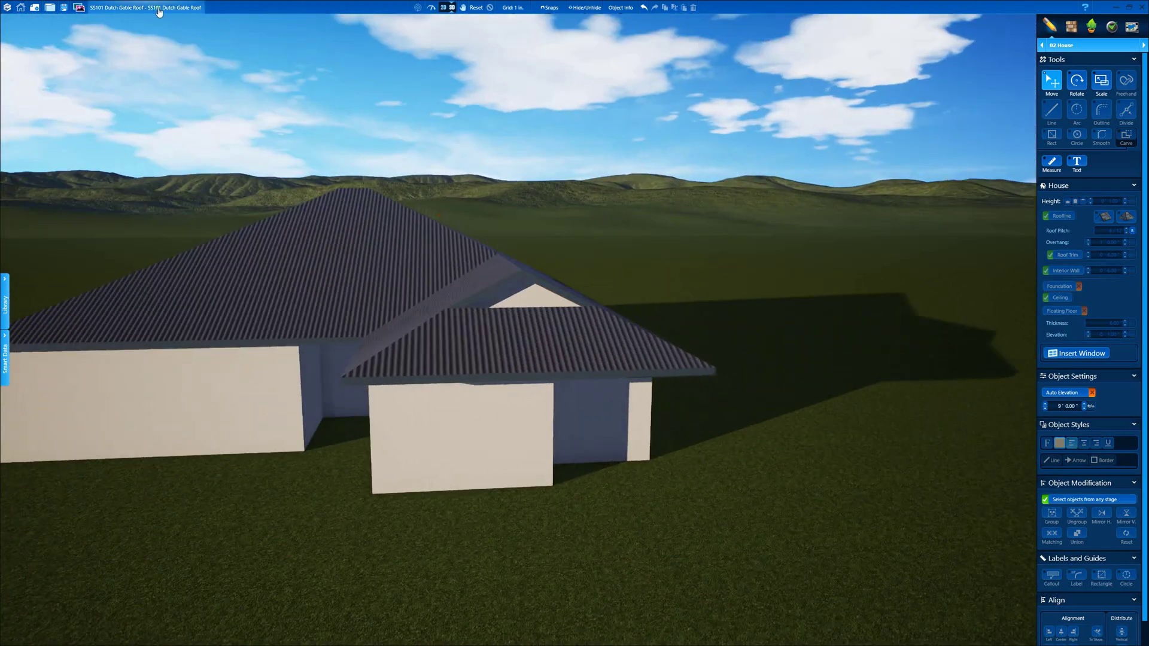
Step: Delete the separate lower hip roof in front of the gable, and view the exposed gable end
click(473, 9)
drag(480, 180, 513, 325)
click(513, 326)
scroll(584, 441, up, 4)
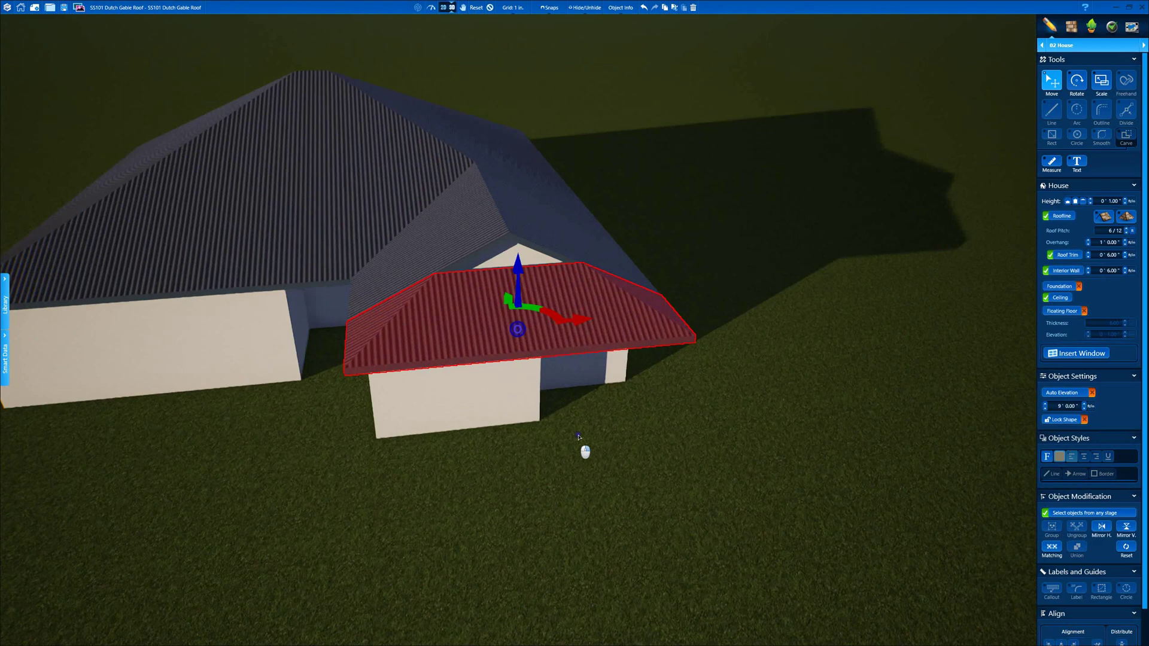
key(Delete)
drag(643, 410, 573, 381)
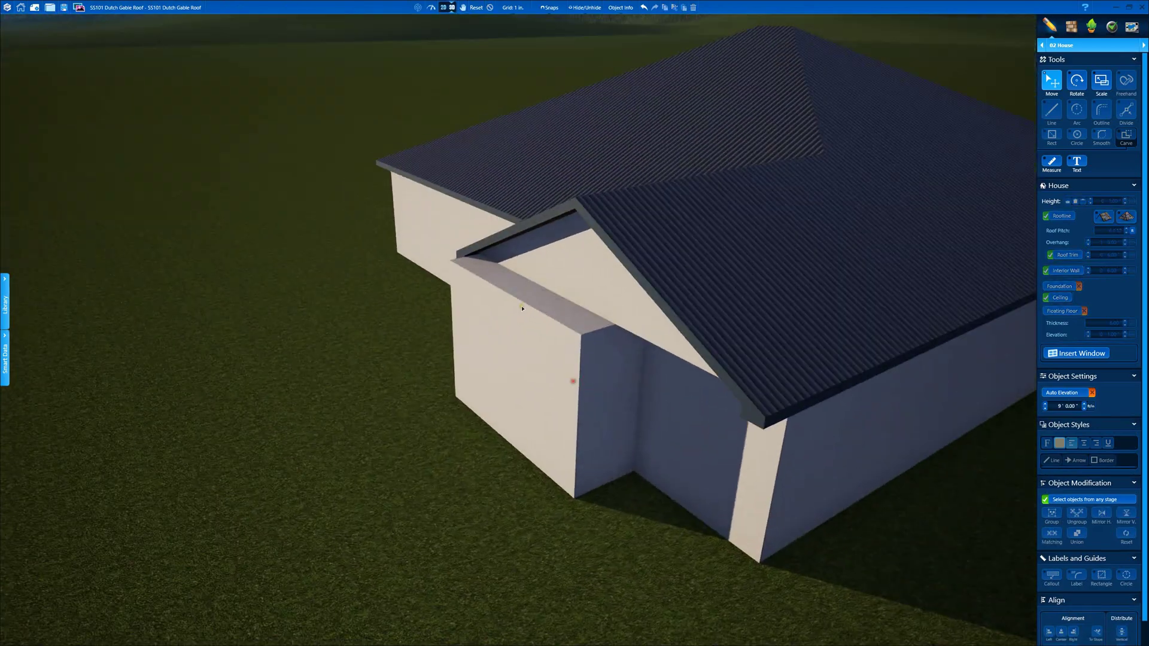
Step: Move the main roof's front gable edge slightly farther forward in plan, closer to the projecting room's front wall
double_click(576, 286)
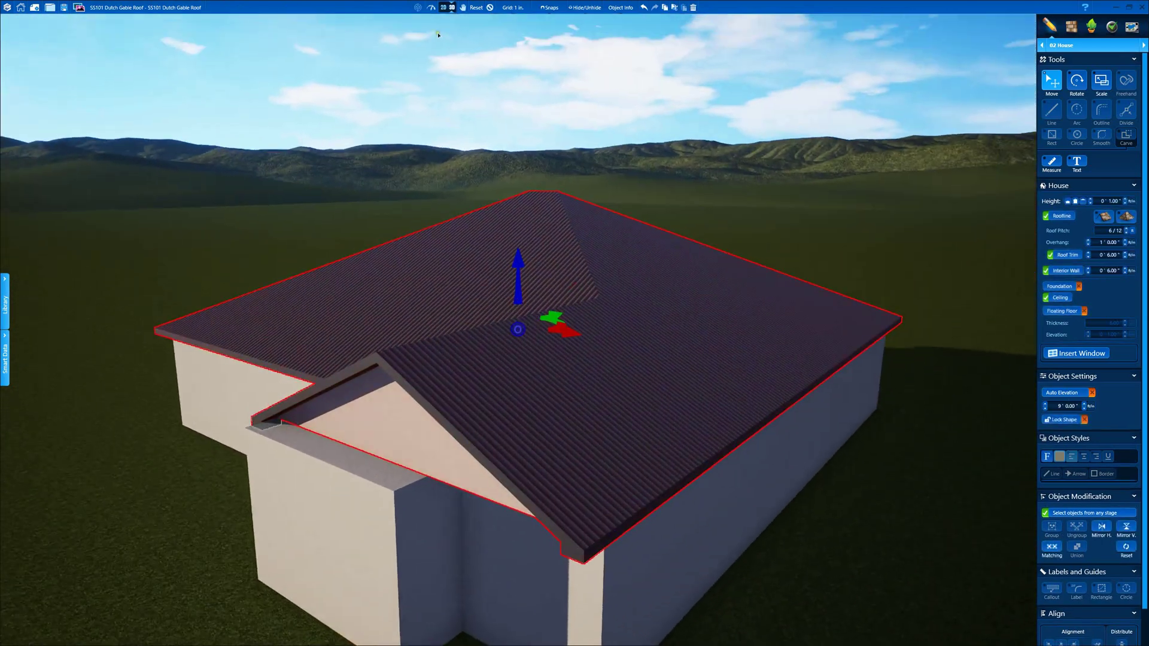
click(444, 10)
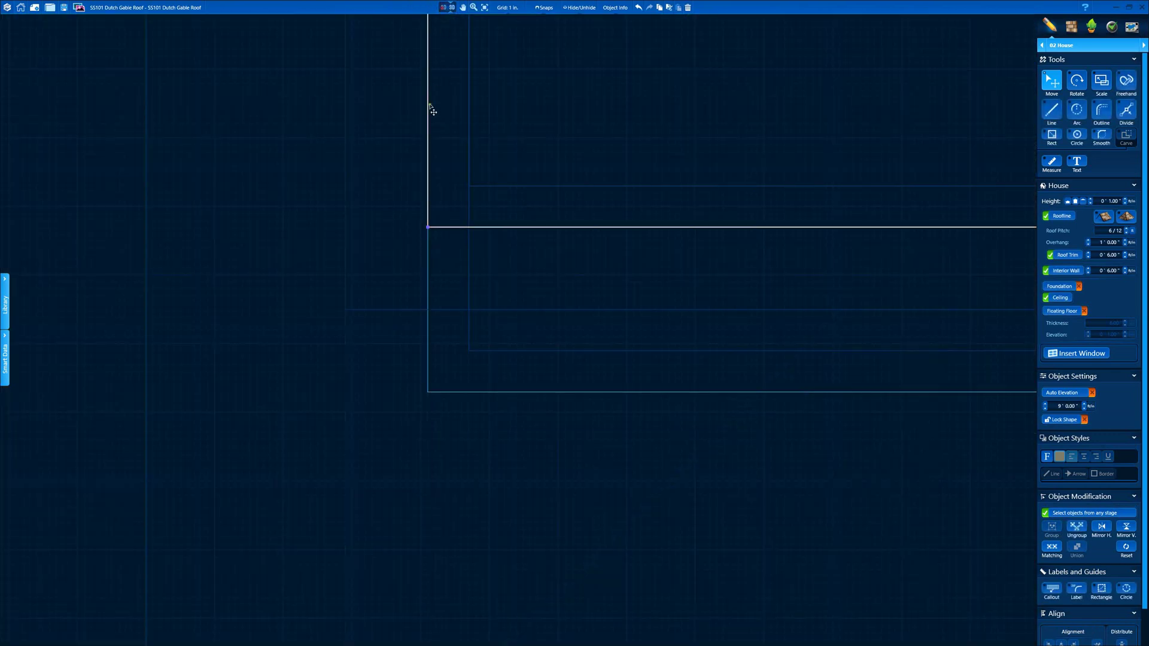
scroll(433, 241, down, 5)
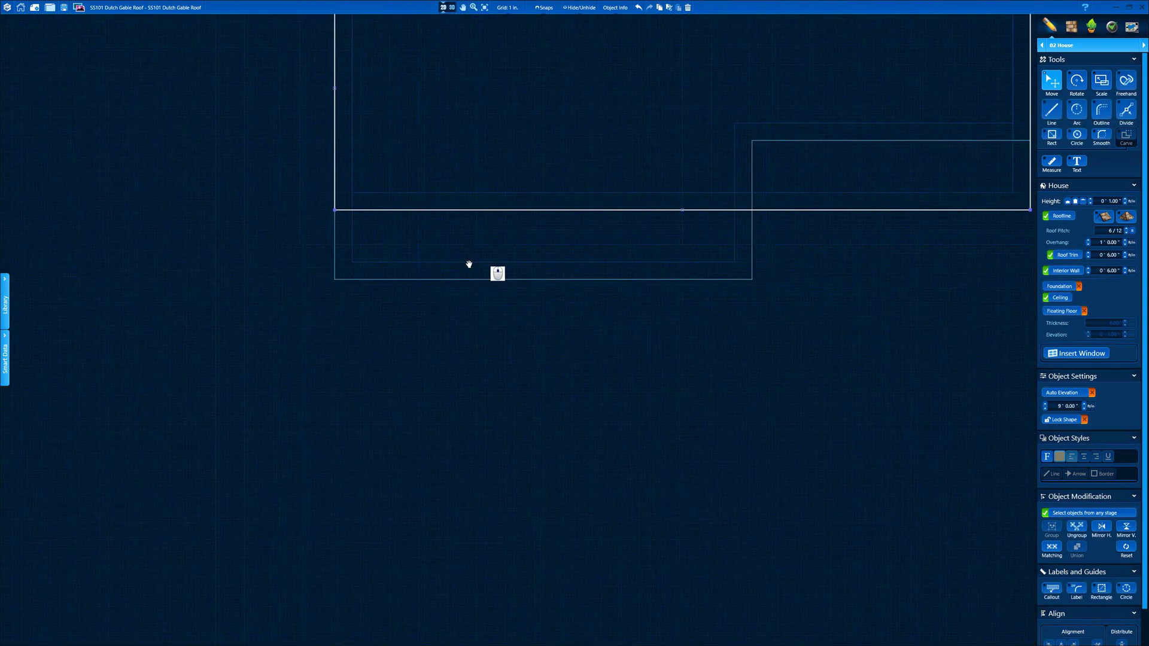
drag(663, 213, 662, 231)
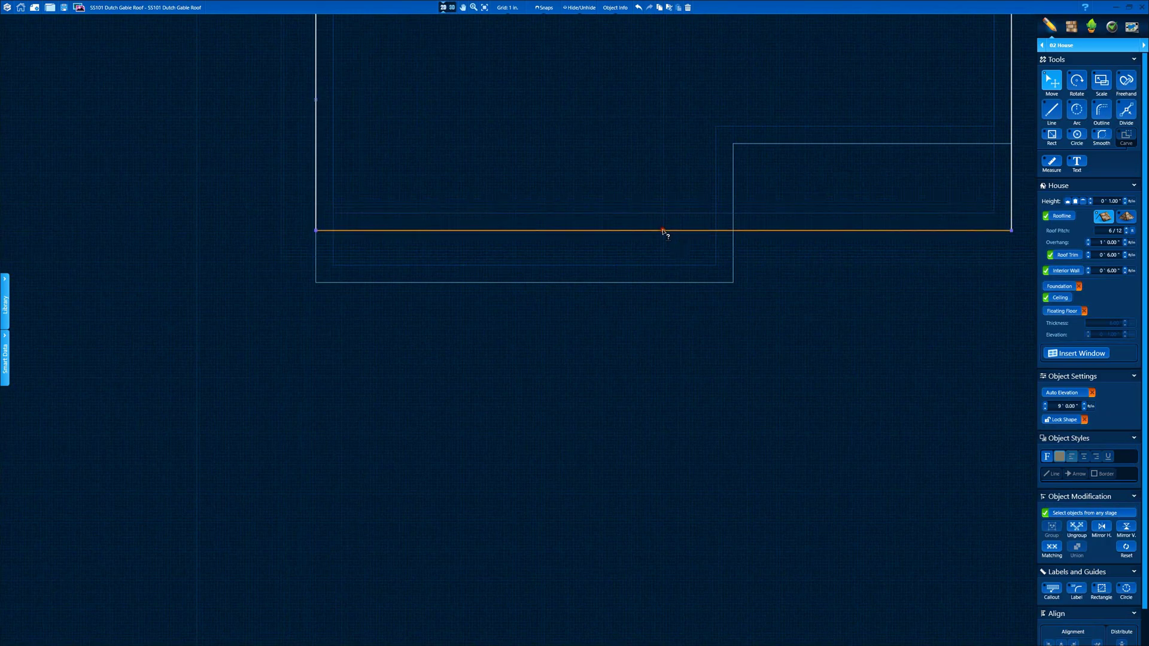
Step: Move the main roof's front gable edge farther forward in plan to just behind the projecting room's front wall, checking the gable end in 3D
click(443, 5)
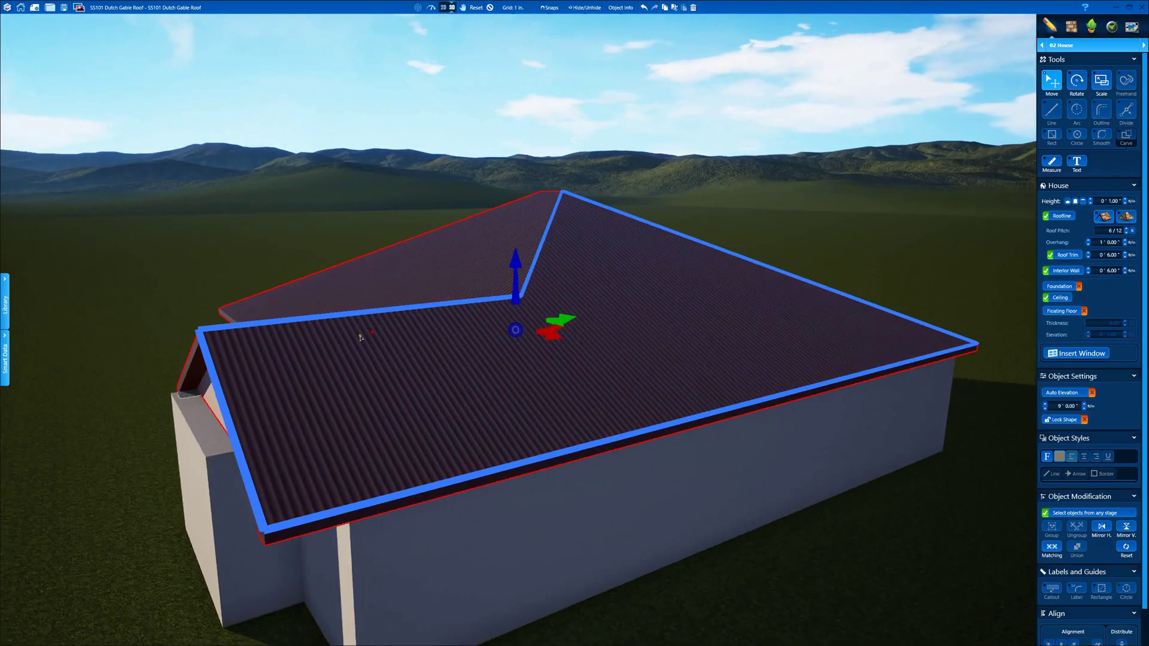
right_drag(193, 395, 603, 405)
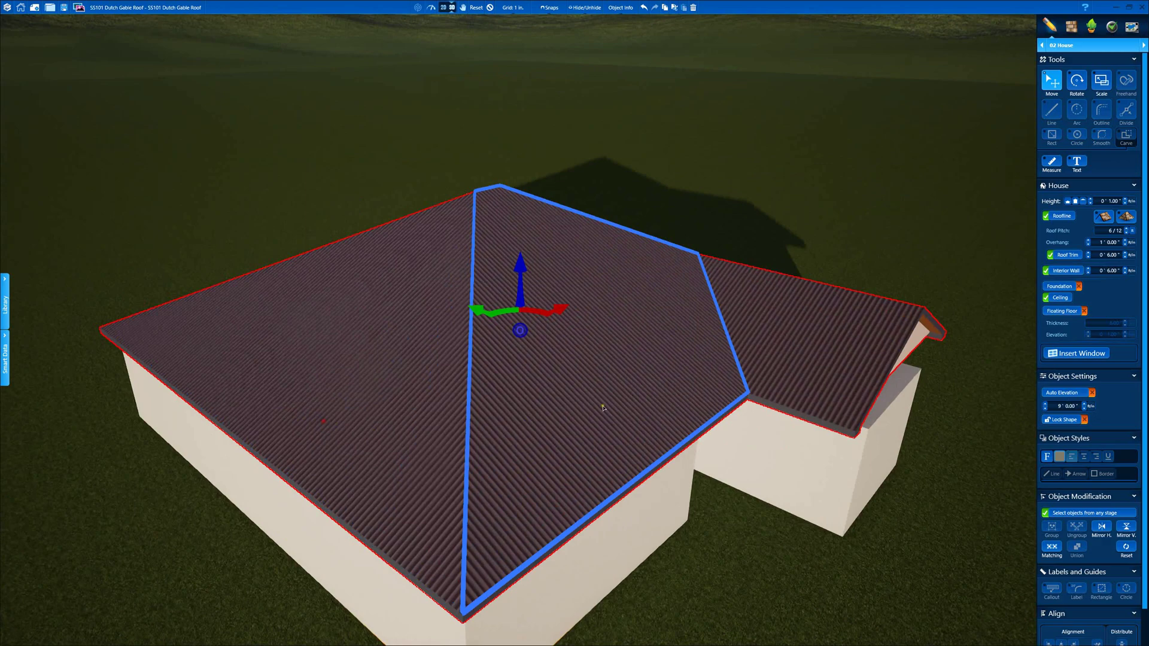
middle_drag(603, 405, 529, 492)
scroll(529, 492, up, 5)
right_drag(630, 397, 647, 363)
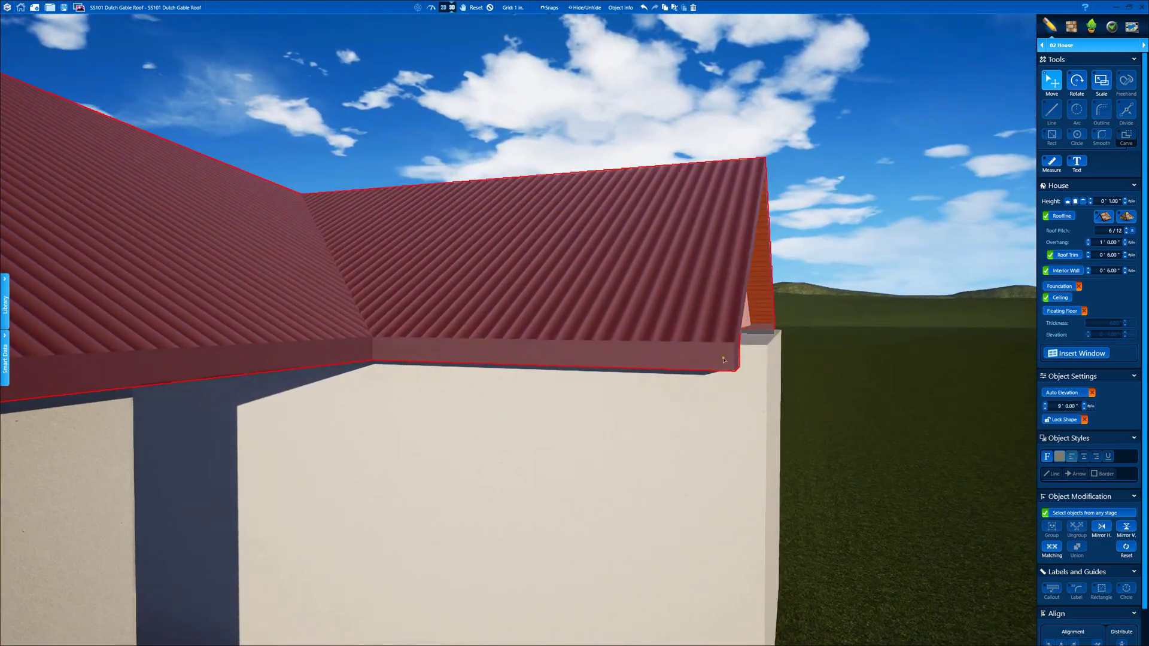
click(444, 7)
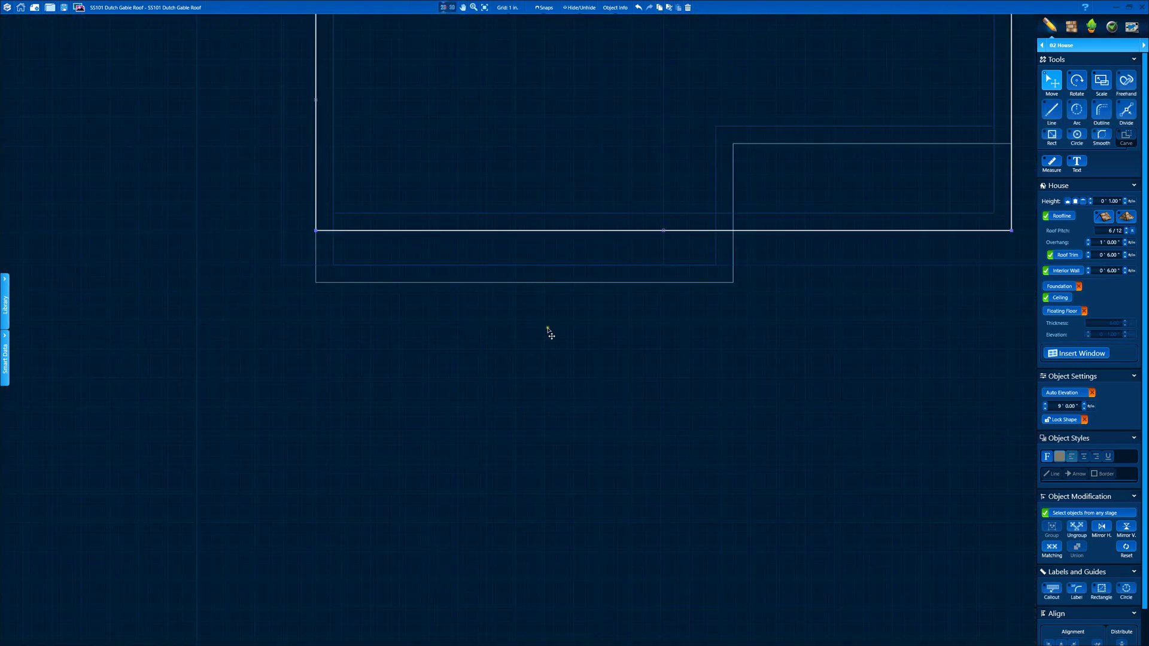
drag(663, 232, 663, 249)
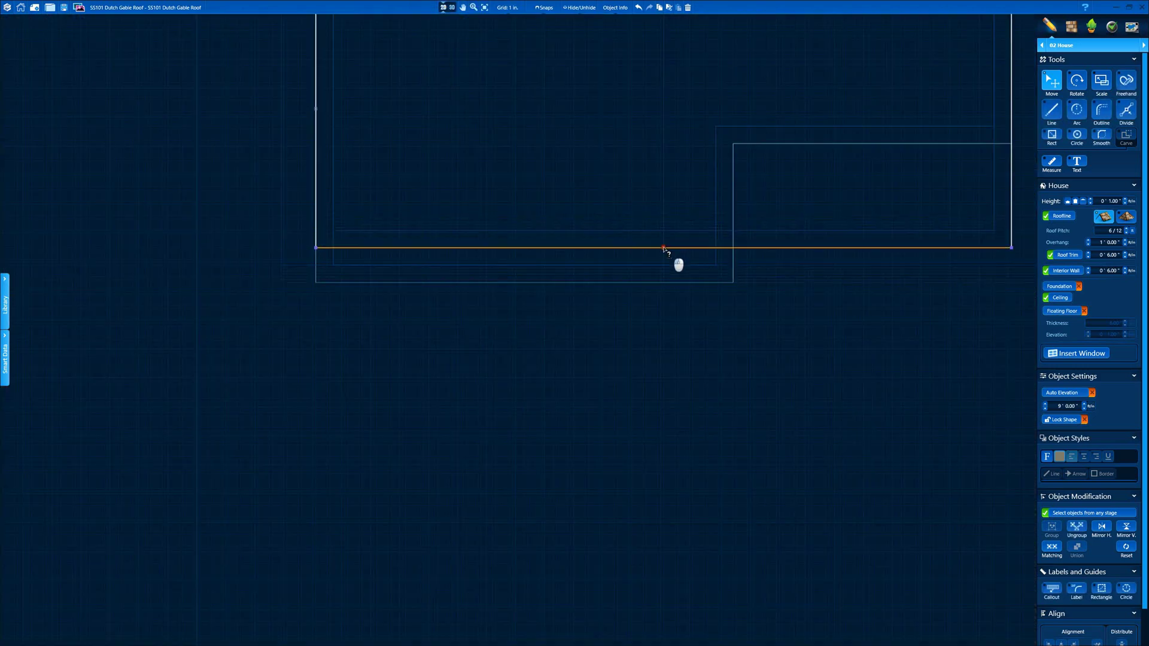
click(452, 7)
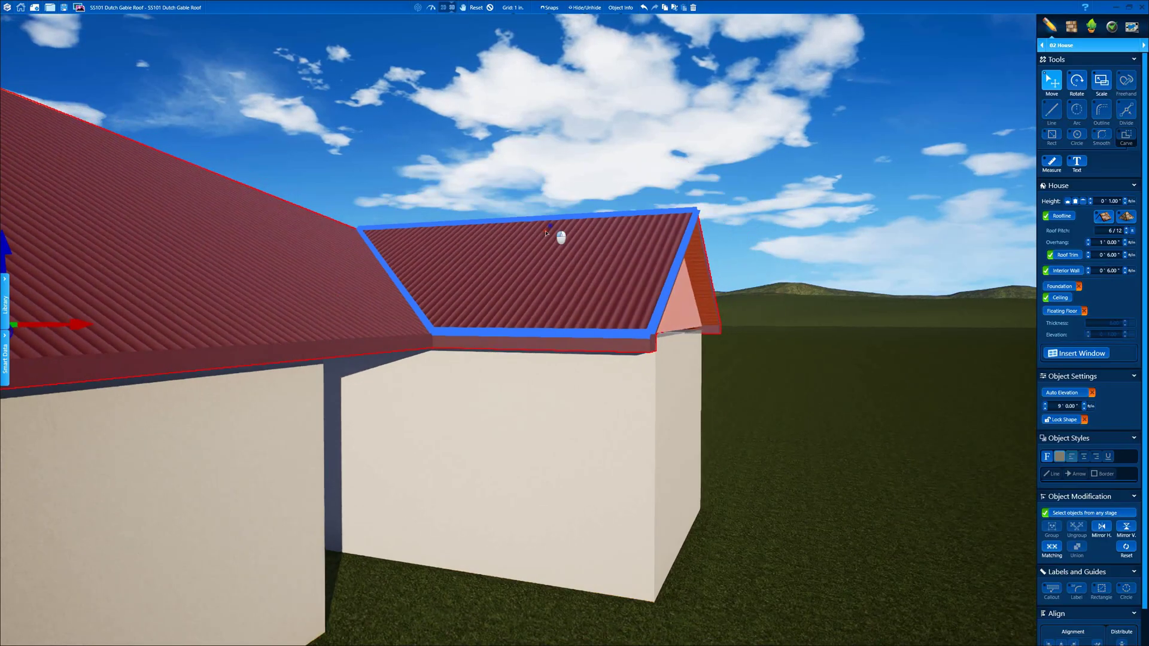
drag(546, 233, 459, 290)
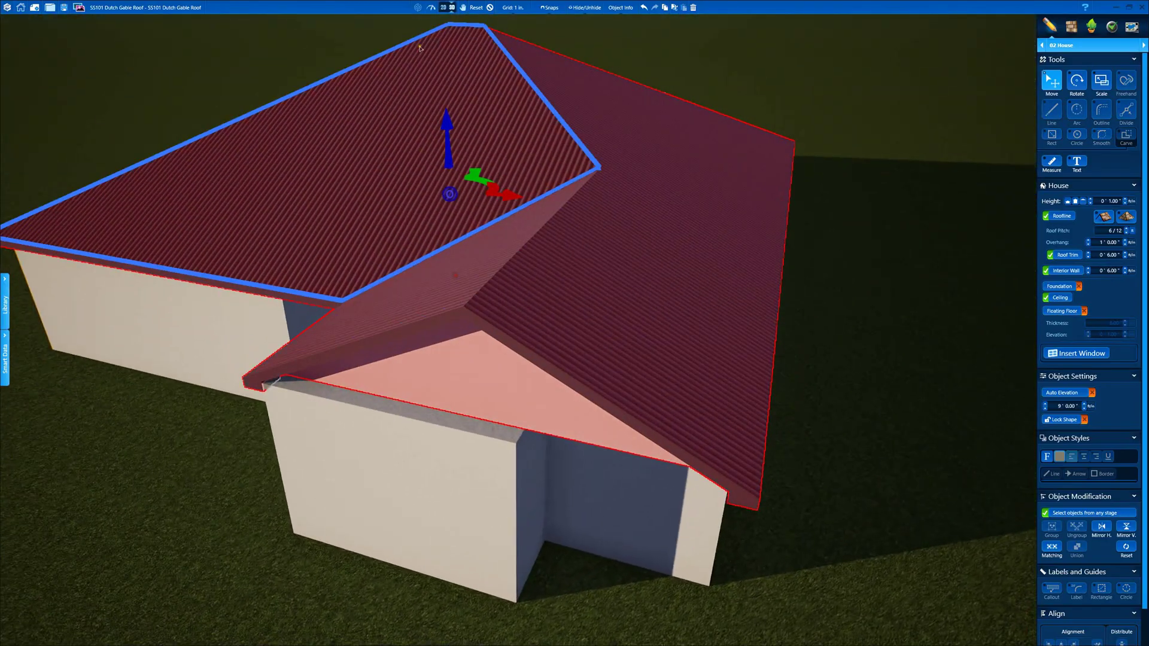
click(490, 7)
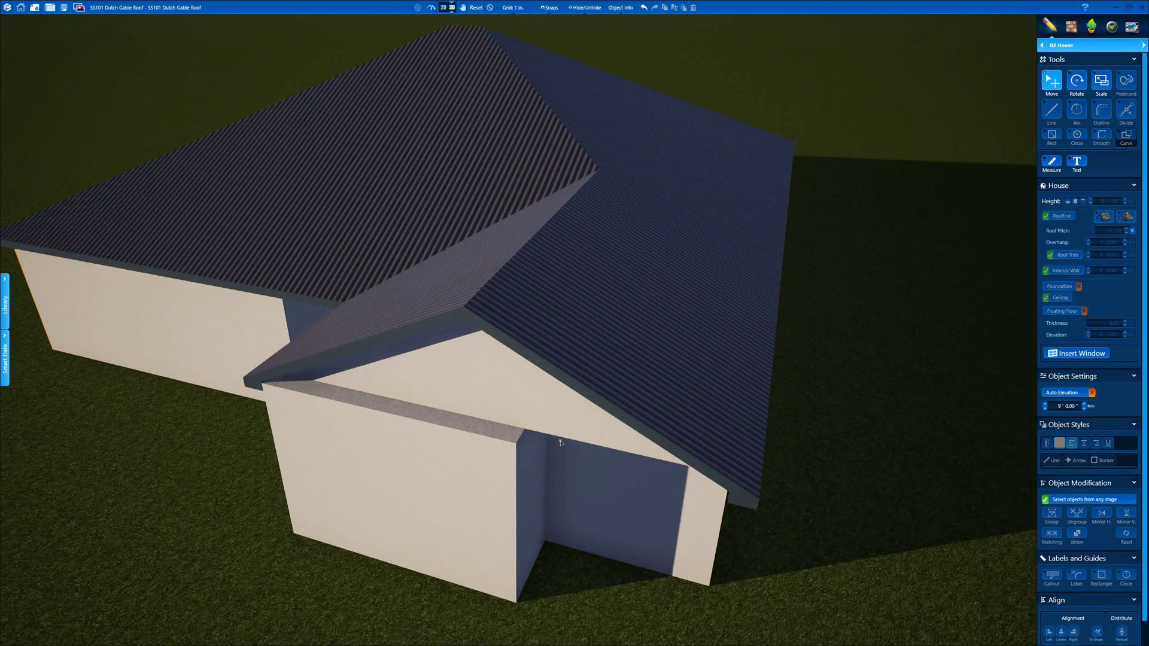
Step: Sketch a narrow rectangular lower hip roof about 1 ft deep across the gable end, with its front edge on the main roof's gable edge
click(444, 7)
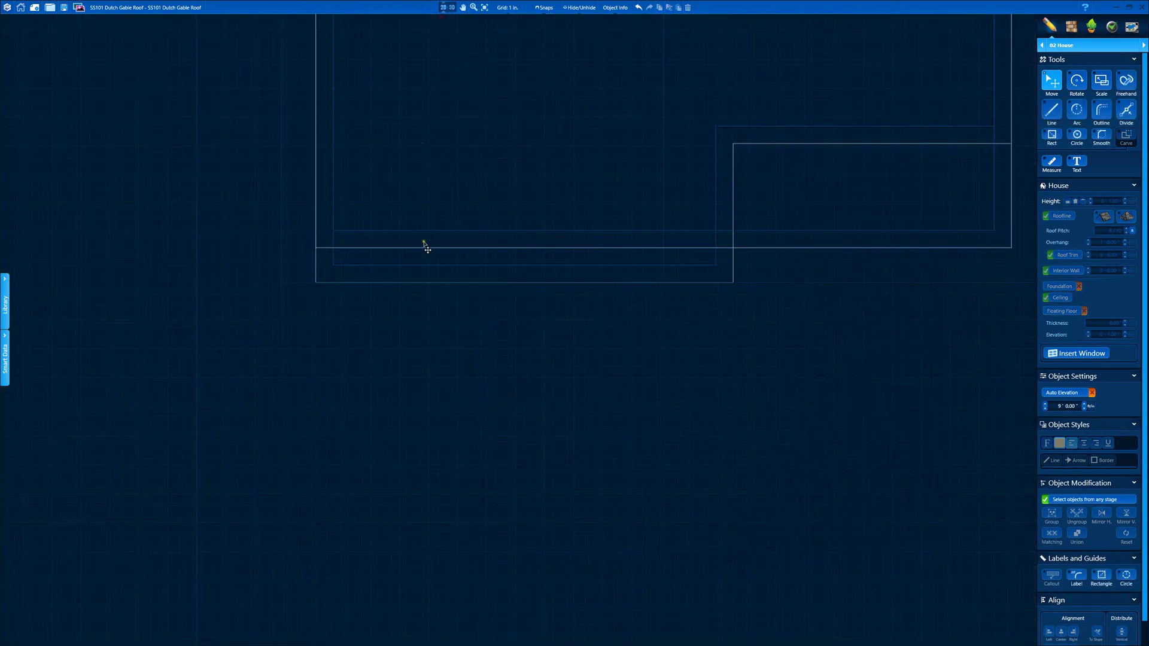
scroll(688, 255, down, 2)
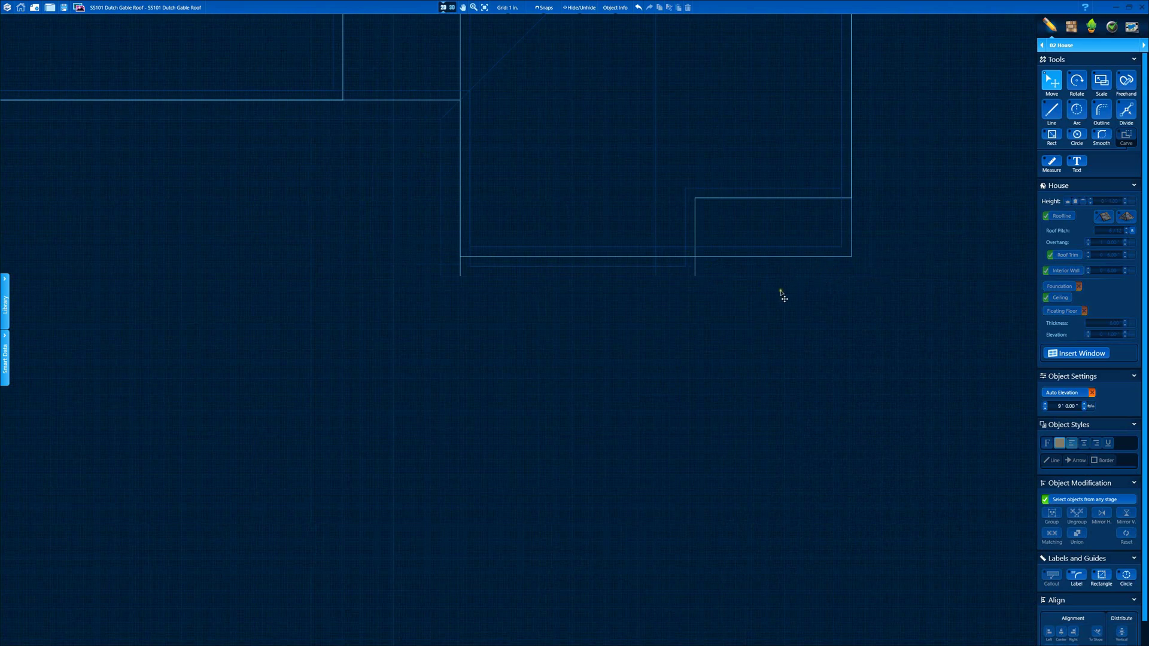
scroll(772, 293, up, 2)
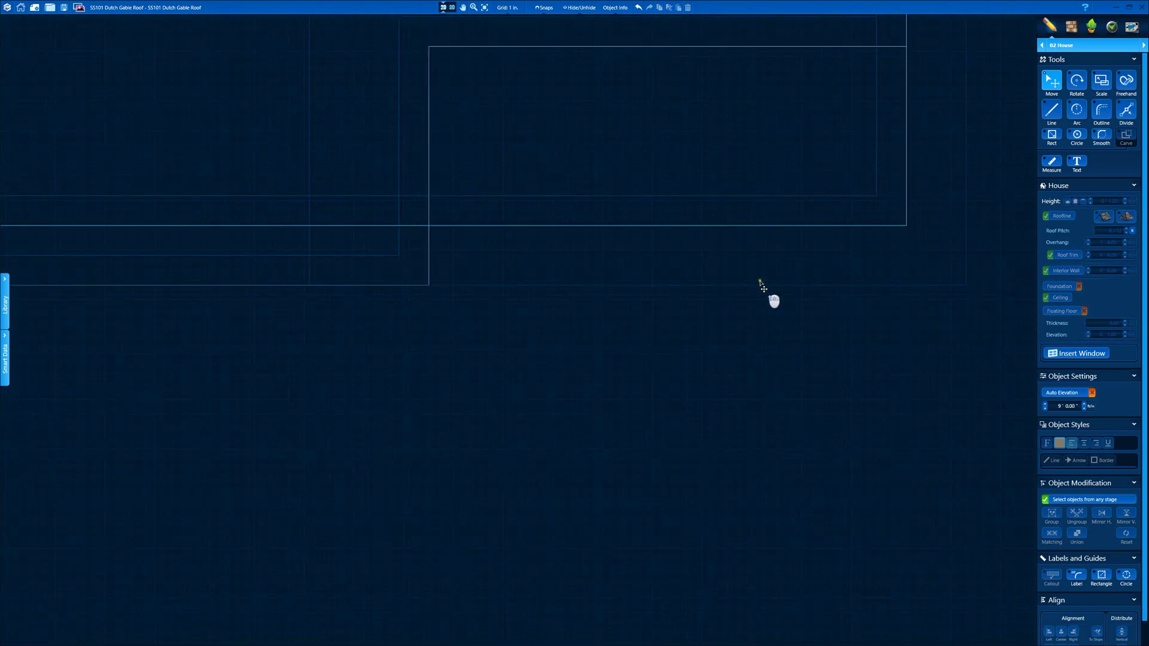
click(907, 228)
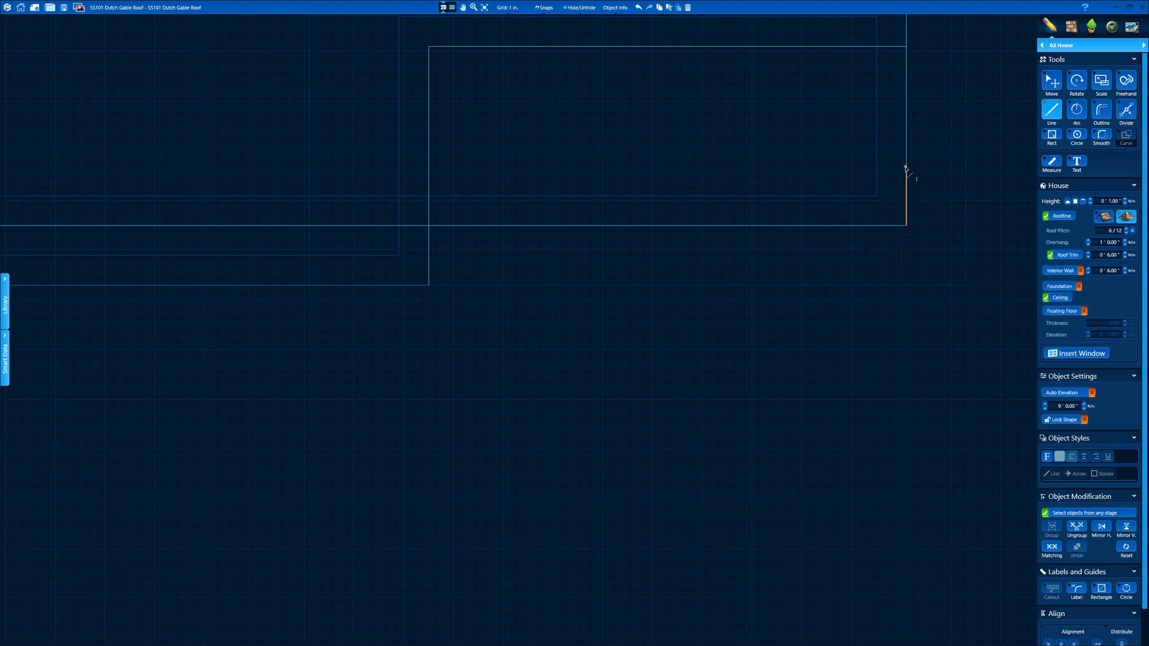
scroll(328, 220, down, 2)
middle_drag(209, 190, 703, 188)
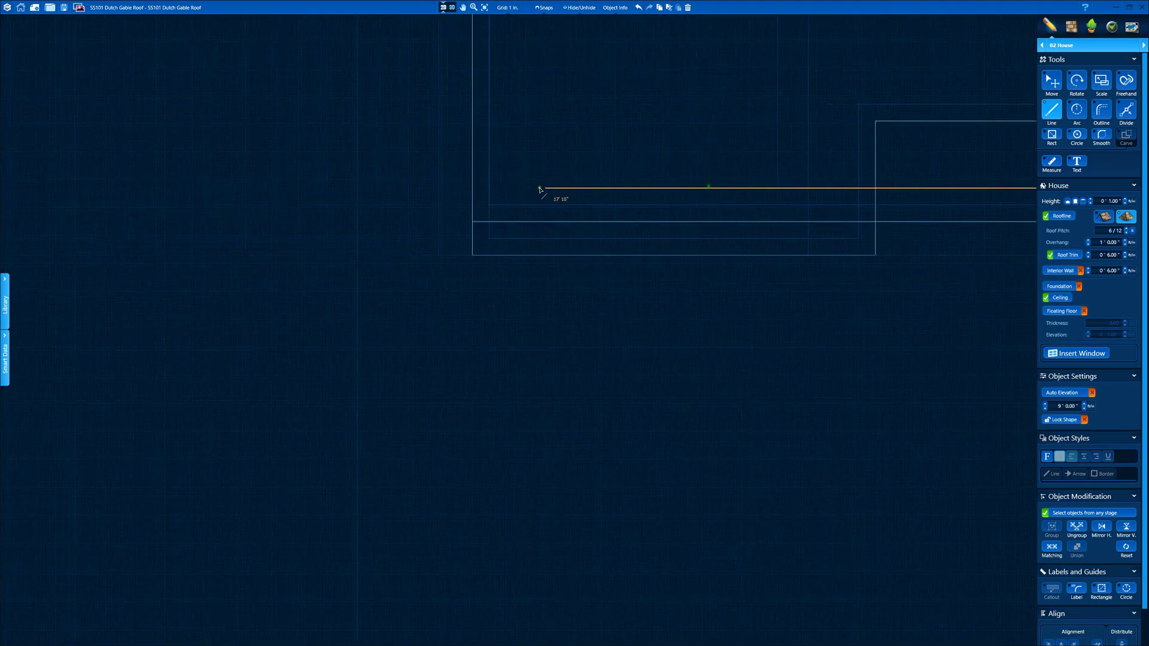
click(490, 188)
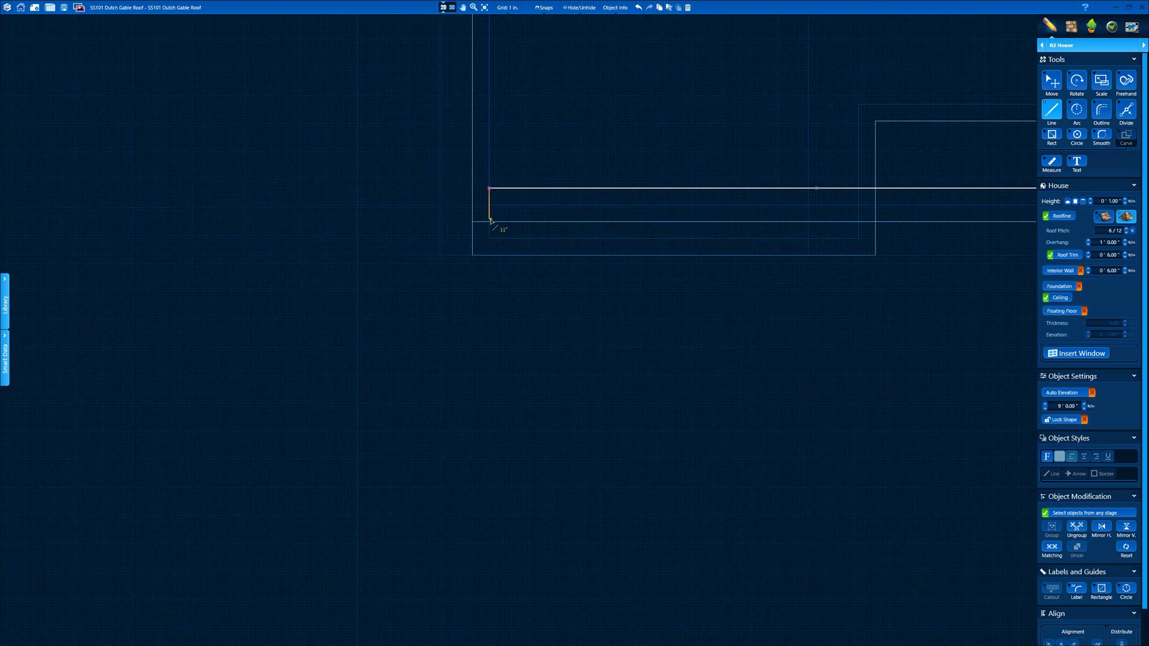
click(490, 221)
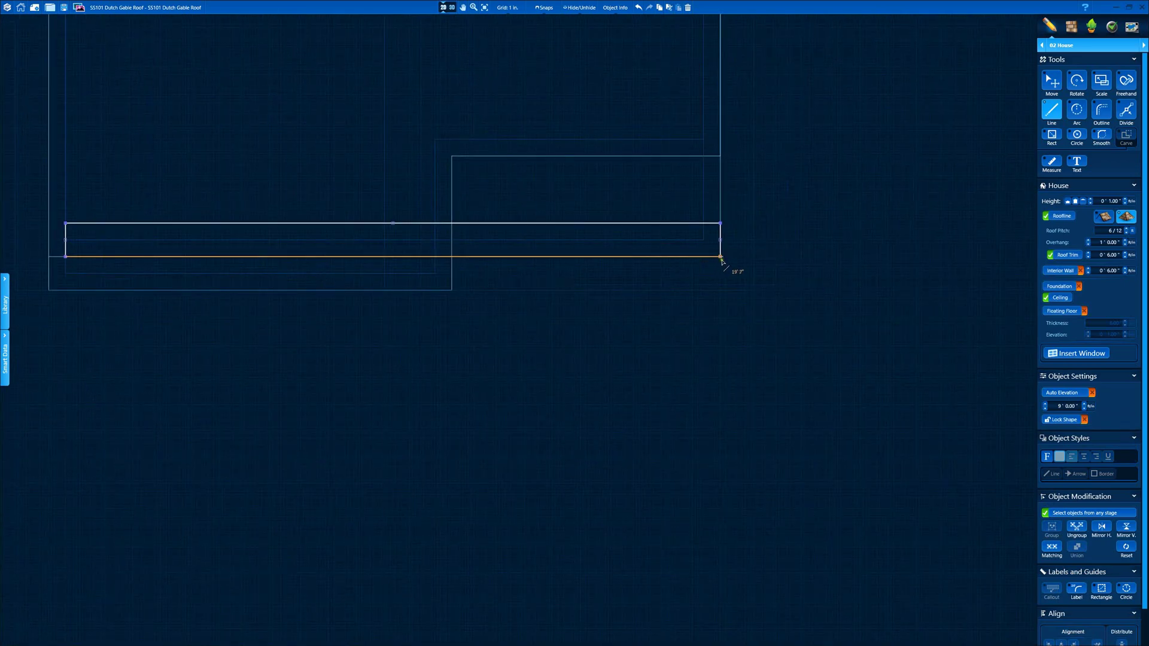
click(721, 258)
right_click(721, 258)
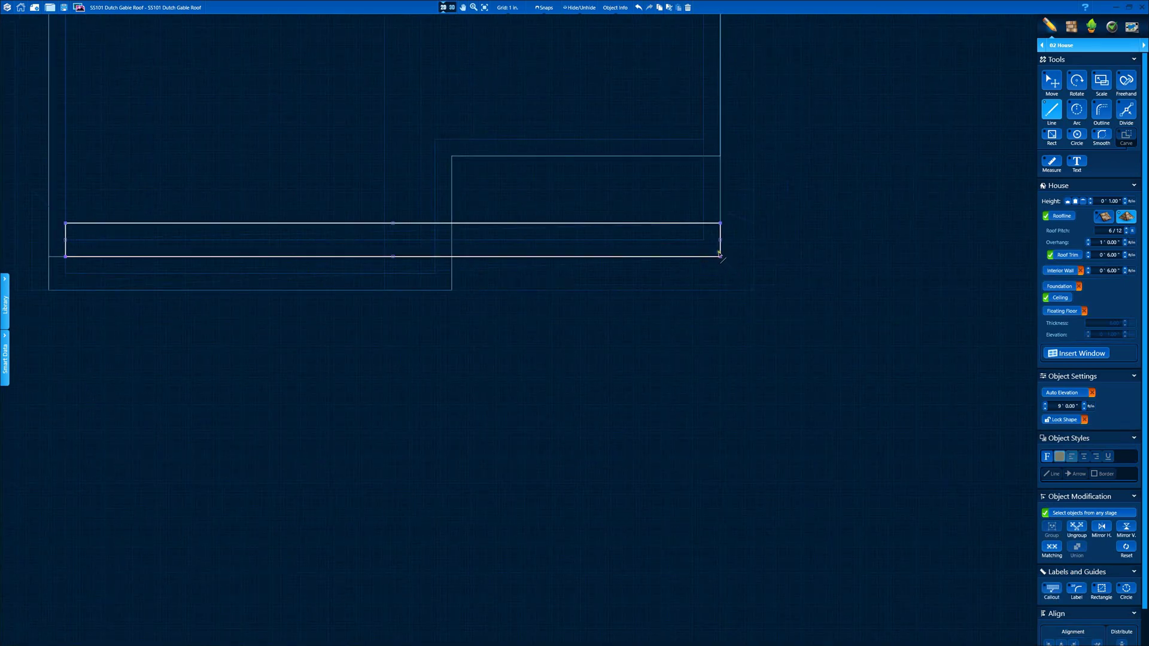
scroll(736, 251, up, 3)
key(space)
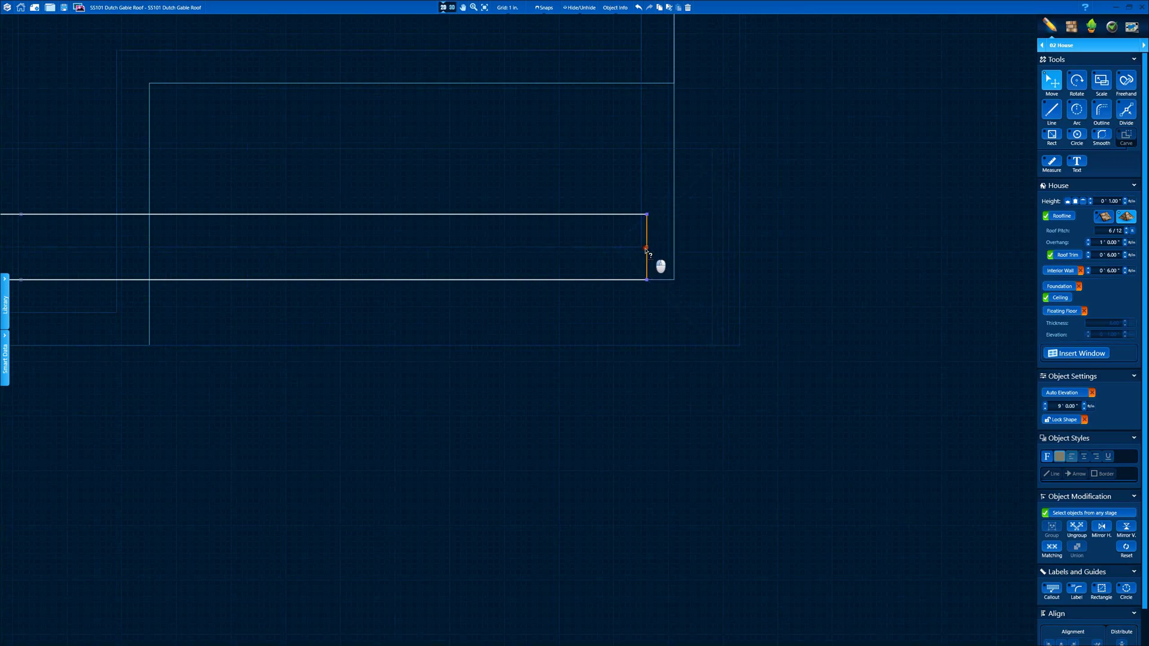
Step: Move the narrow lower hip roof forward in plan so its back edge lines up with the main roof's front gable edge
click(446, 7)
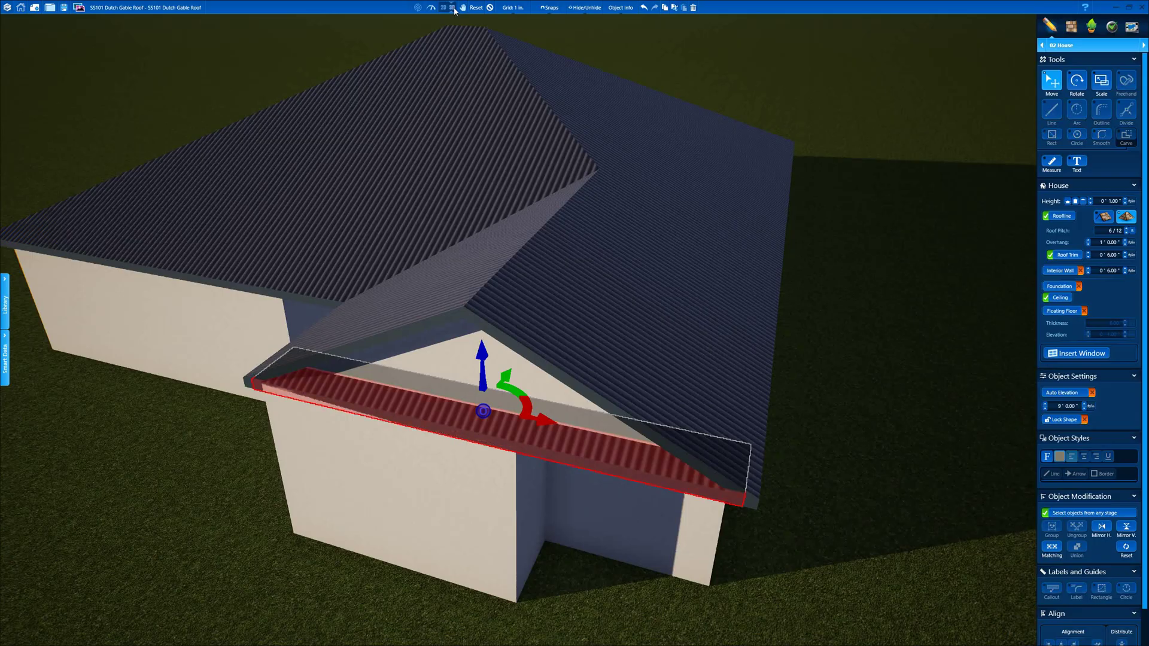
click(490, 8)
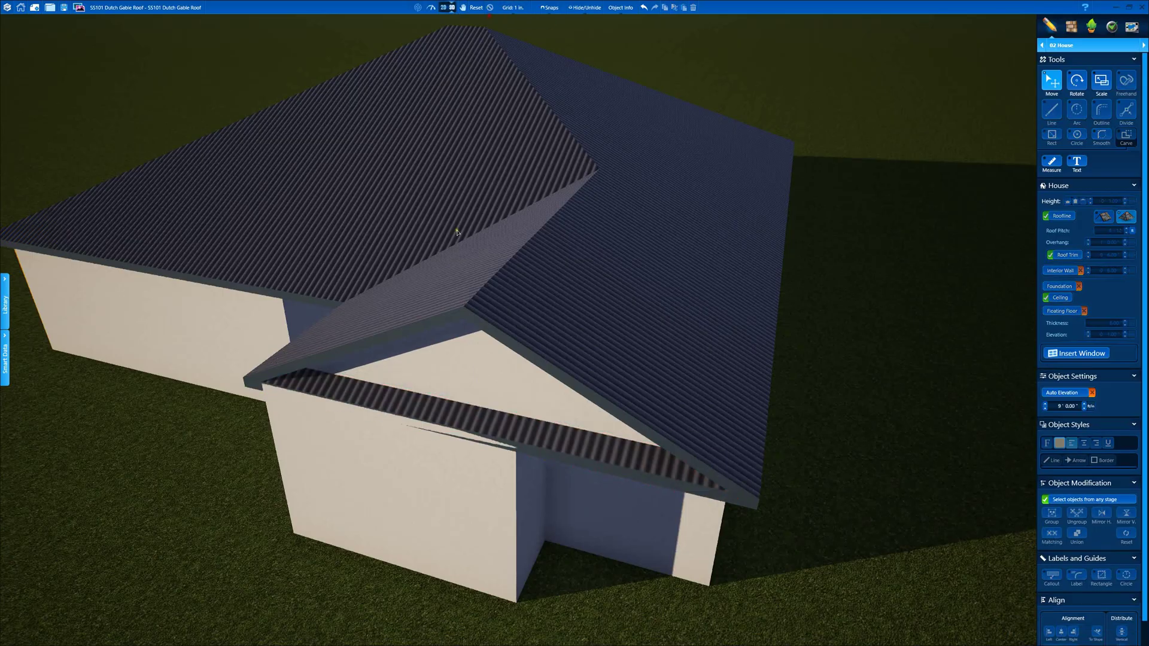
middle_drag(457, 234, 544, 185)
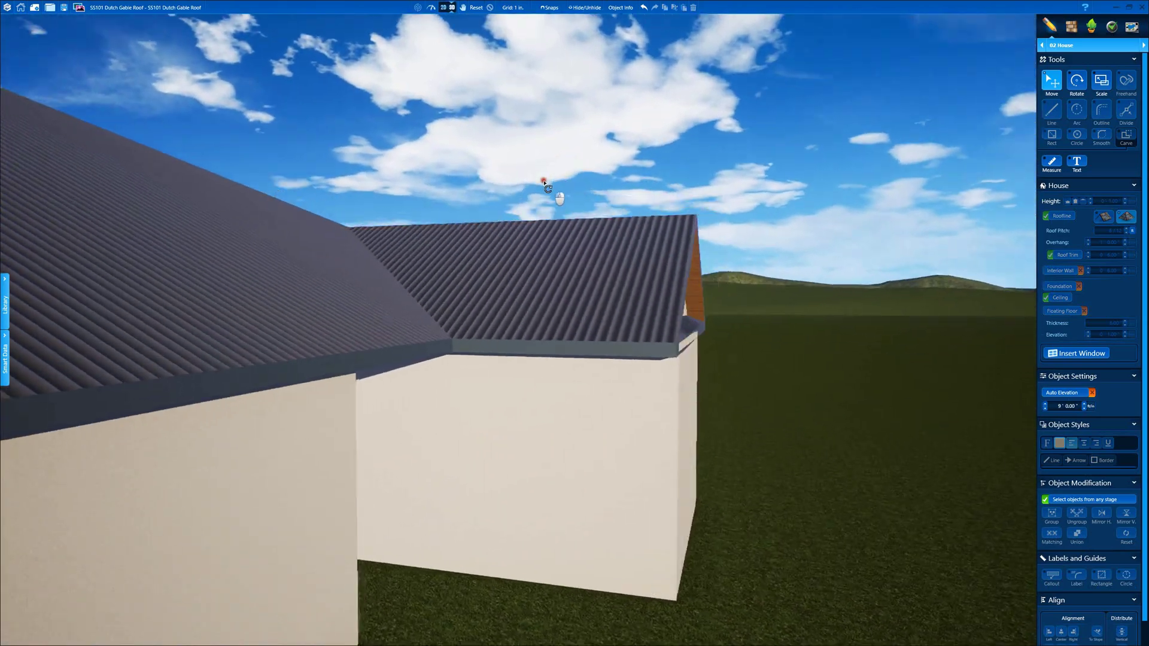
drag(704, 366, 432, 360)
click(429, 373)
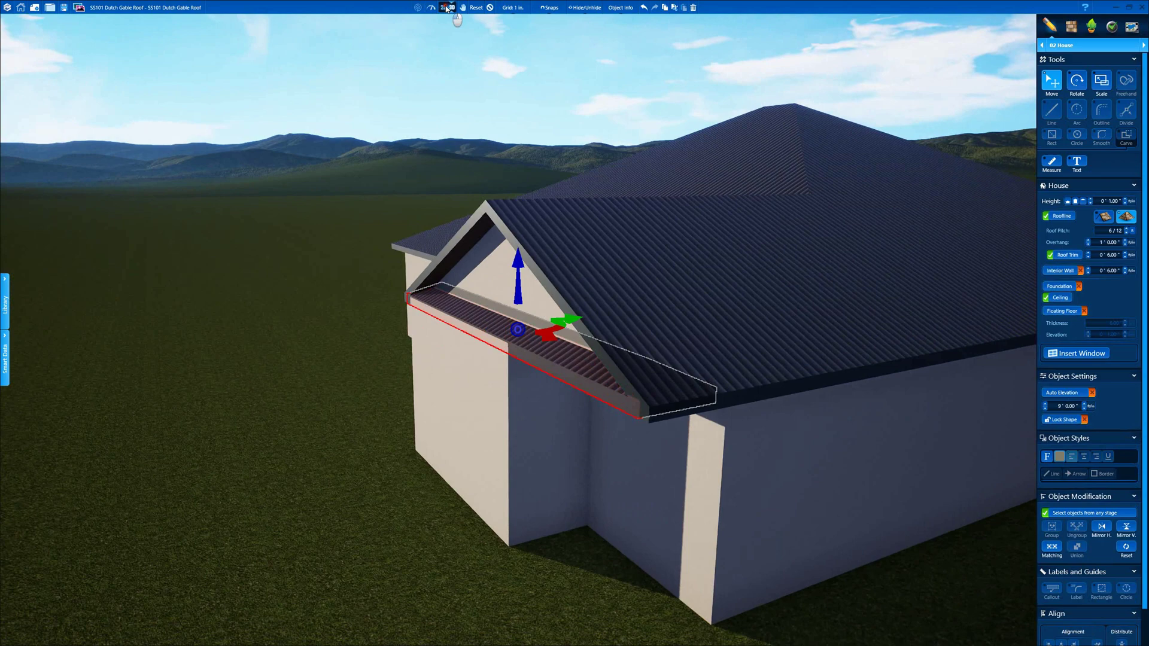
click(446, 7)
drag(552, 215, 553, 280)
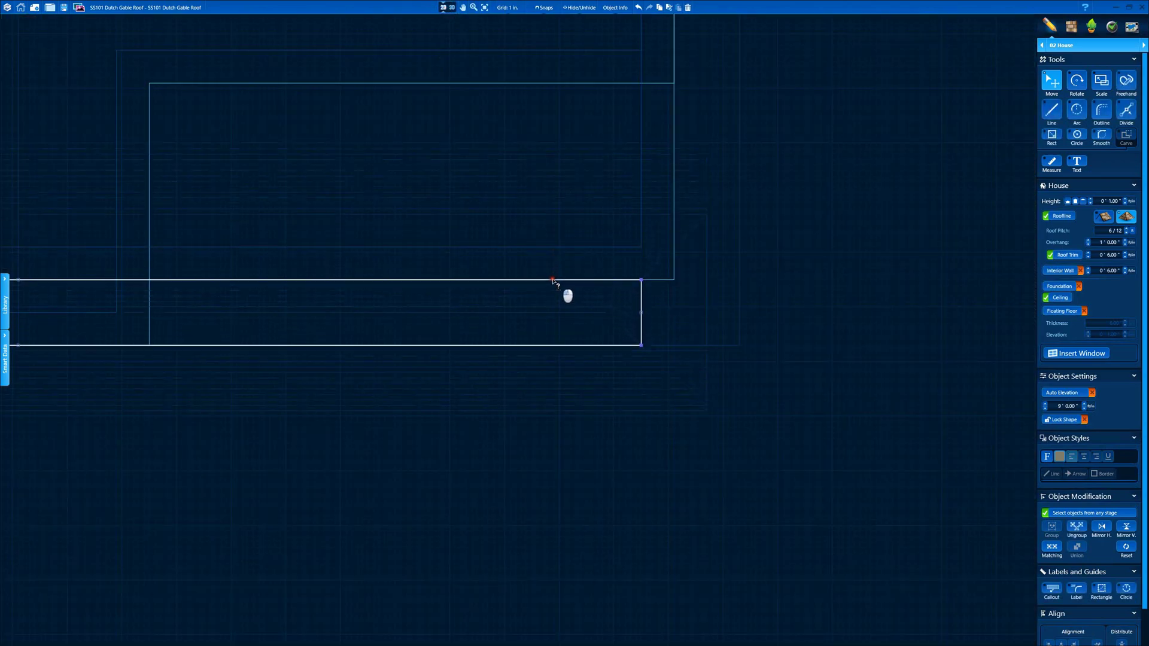
click(452, 8)
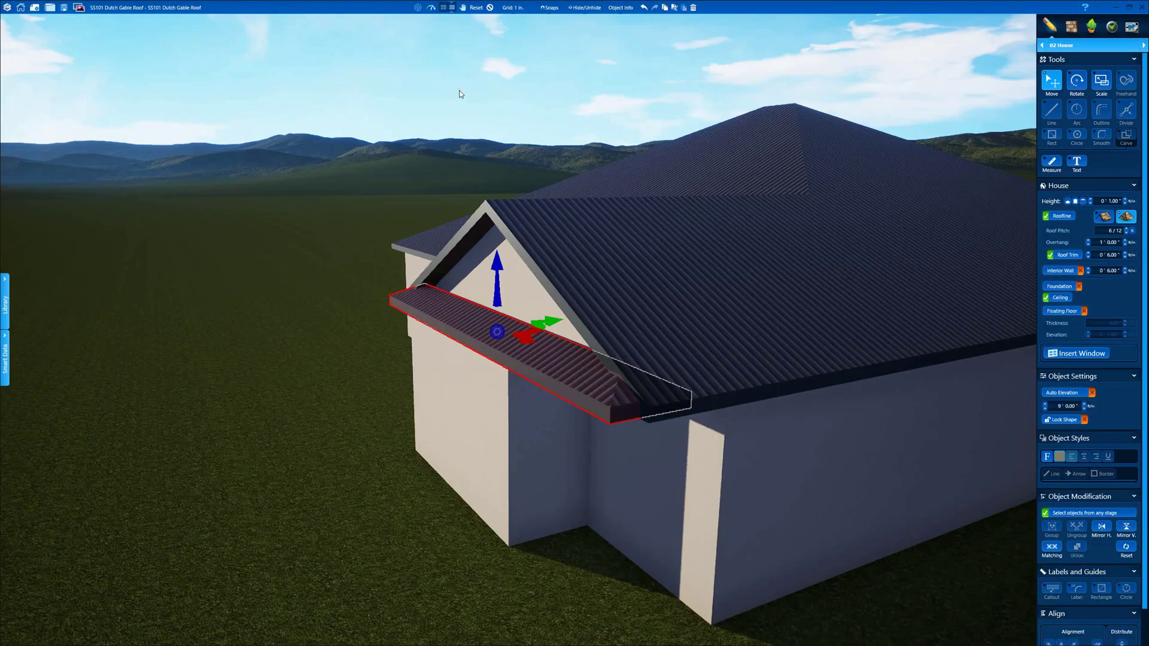
Step: Examine in 3D how the lower hip roof's ends meet the main roof's gable eaves
middle_drag(460, 91, 573, 275)
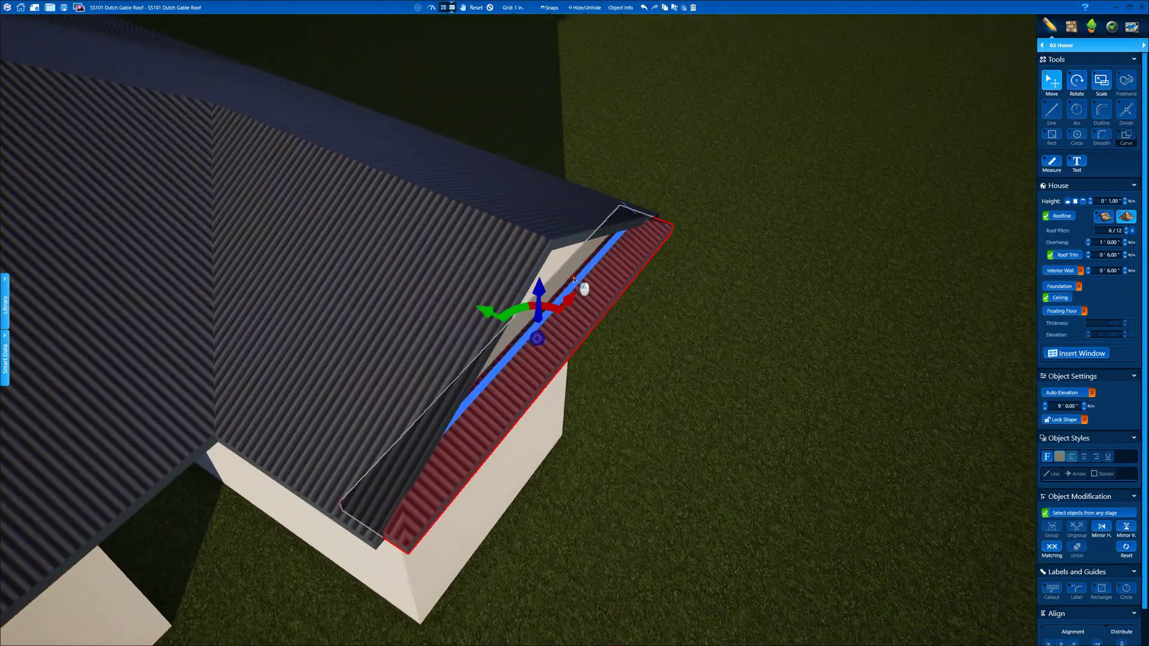
click(1103, 220)
middle_drag(791, 289, 613, 288)
click(596, 307)
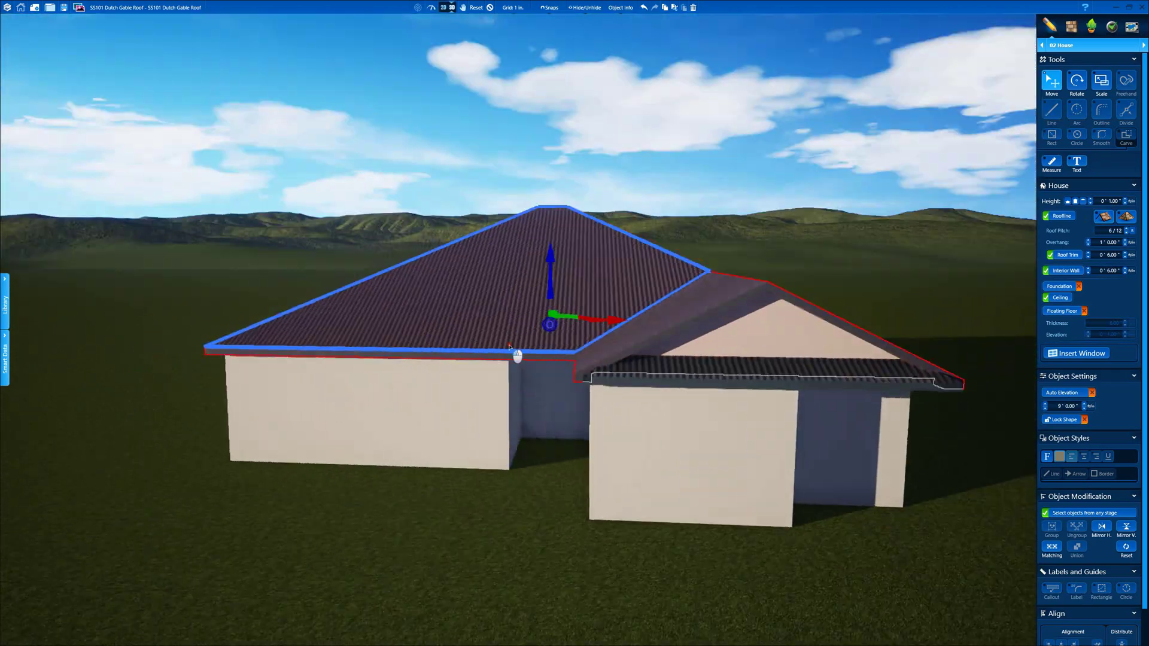
middle_drag(509, 347, 517, 346)
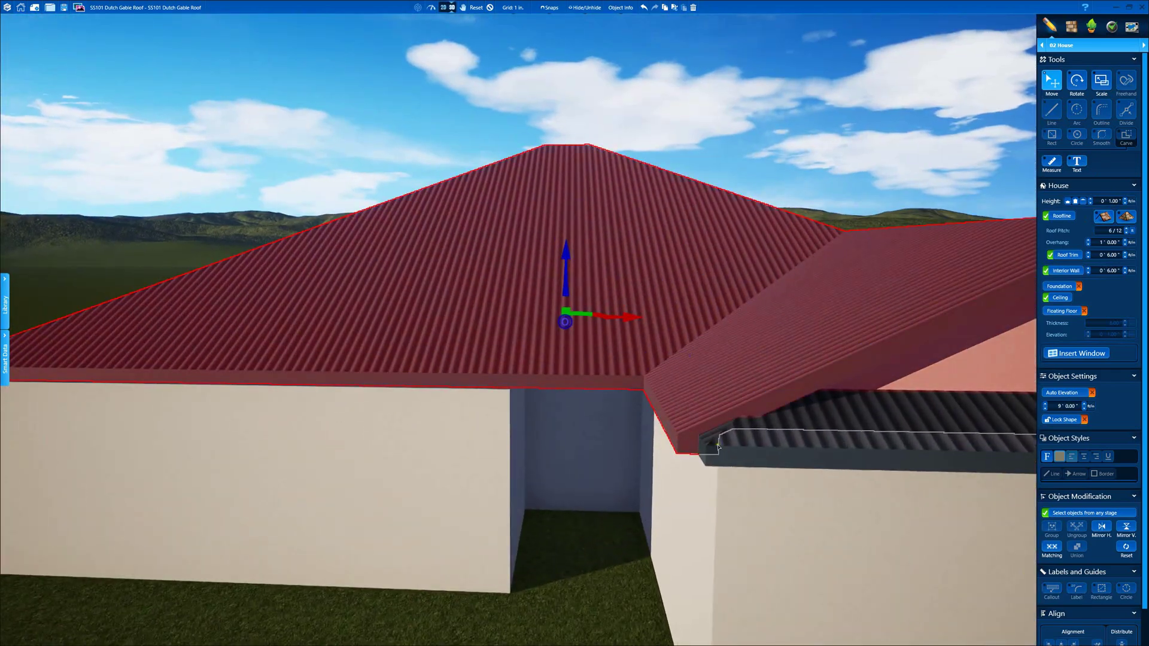
click(641, 383)
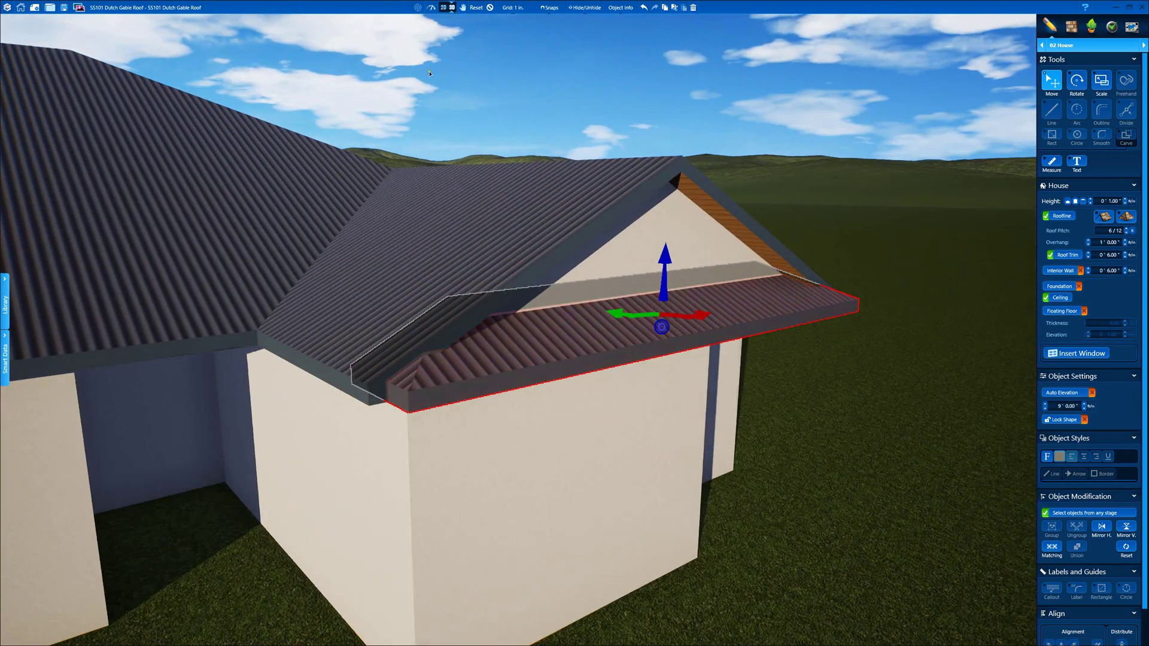
Step: Extend both ends of the lower hip roof in plan to line up with the main roof's outer side walls, and check the result in 3D
click(442, 8)
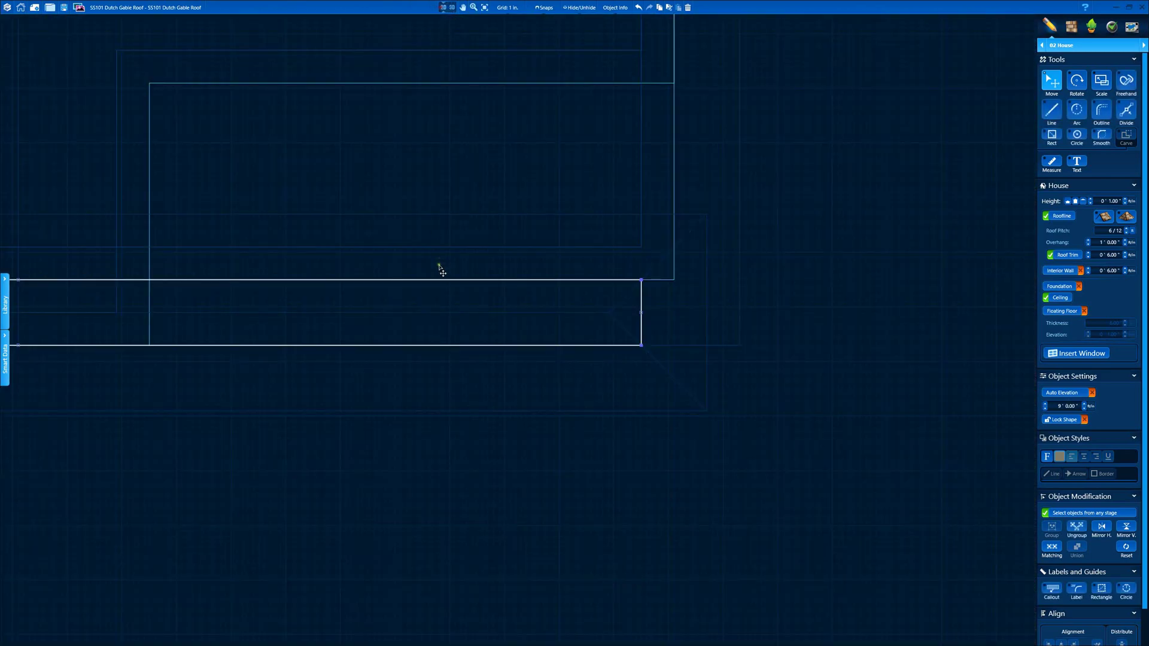
scroll(640, 311, up, 3)
drag(600, 330, 676, 329)
scroll(574, 323, down, 6)
middle_drag(339, 293, 690, 293)
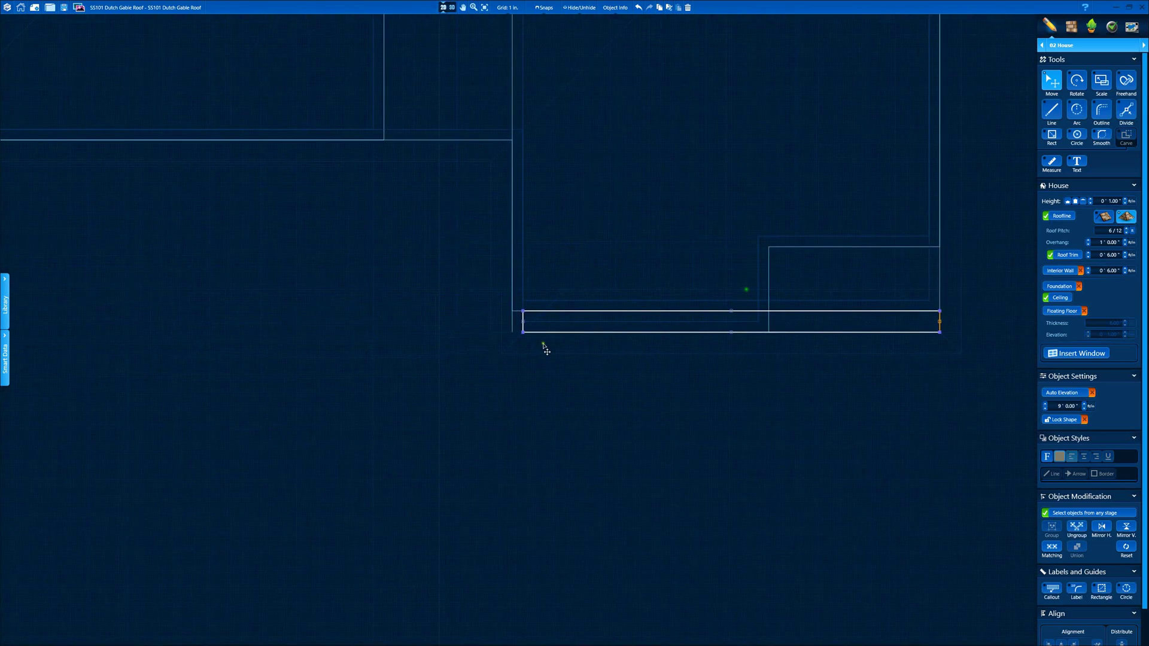
scroll(503, 334, up, 5)
scroll(498, 436, up, 2)
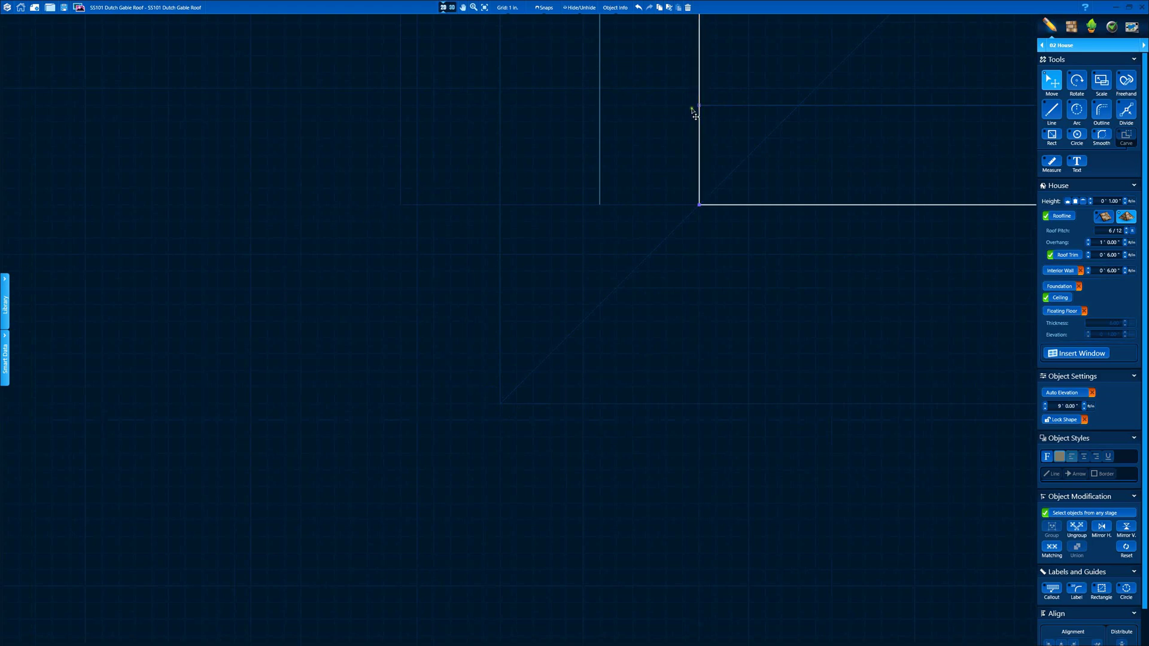
drag(700, 109, 601, 112)
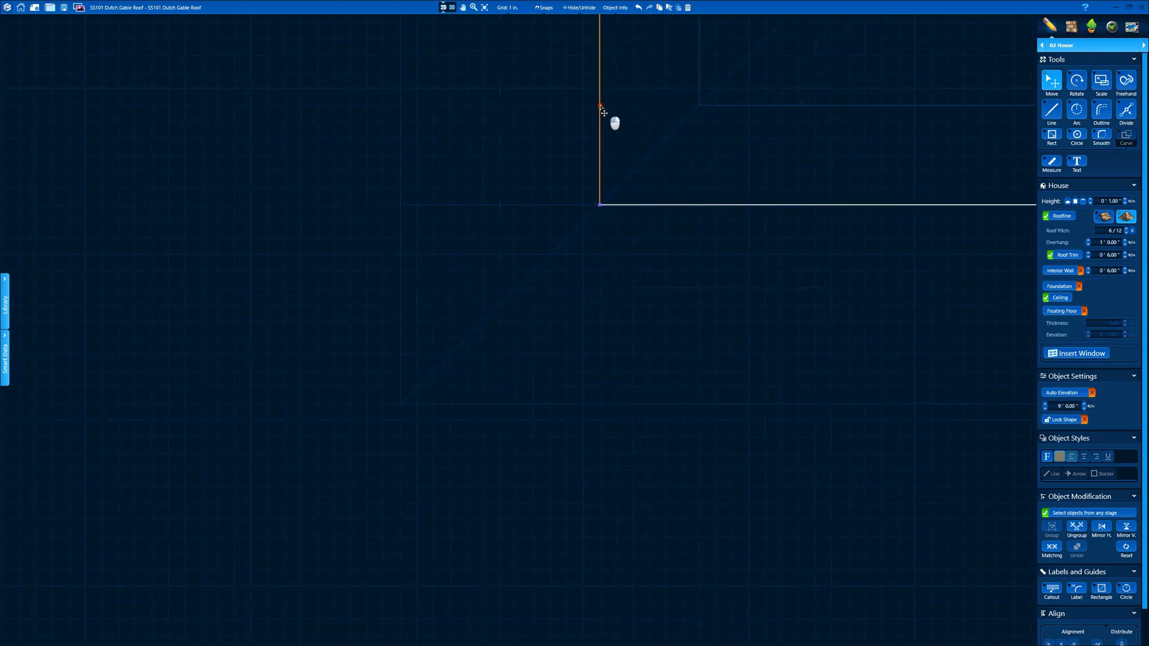
click(453, 7)
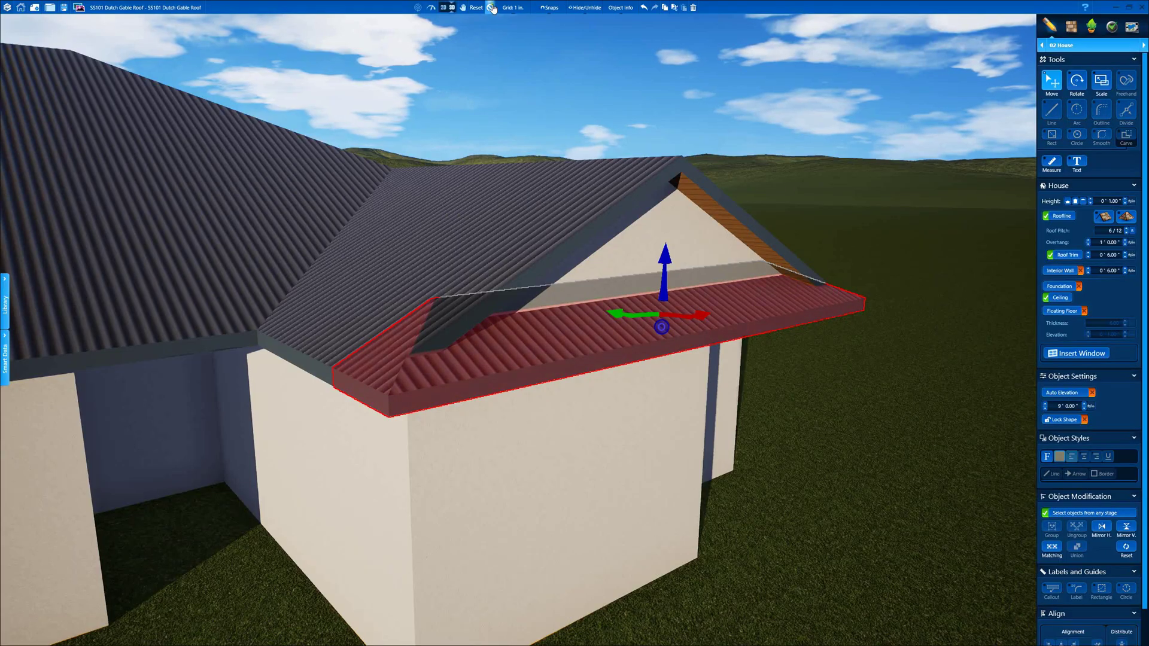
click(492, 7)
scroll(466, 127, down, 2)
drag(466, 127, 551, 375)
Step: In the materials stage, apply the roof trim's dark material to the wooden soffit under the front gable overhang
click(1071, 31)
scroll(706, 353, up, 5)
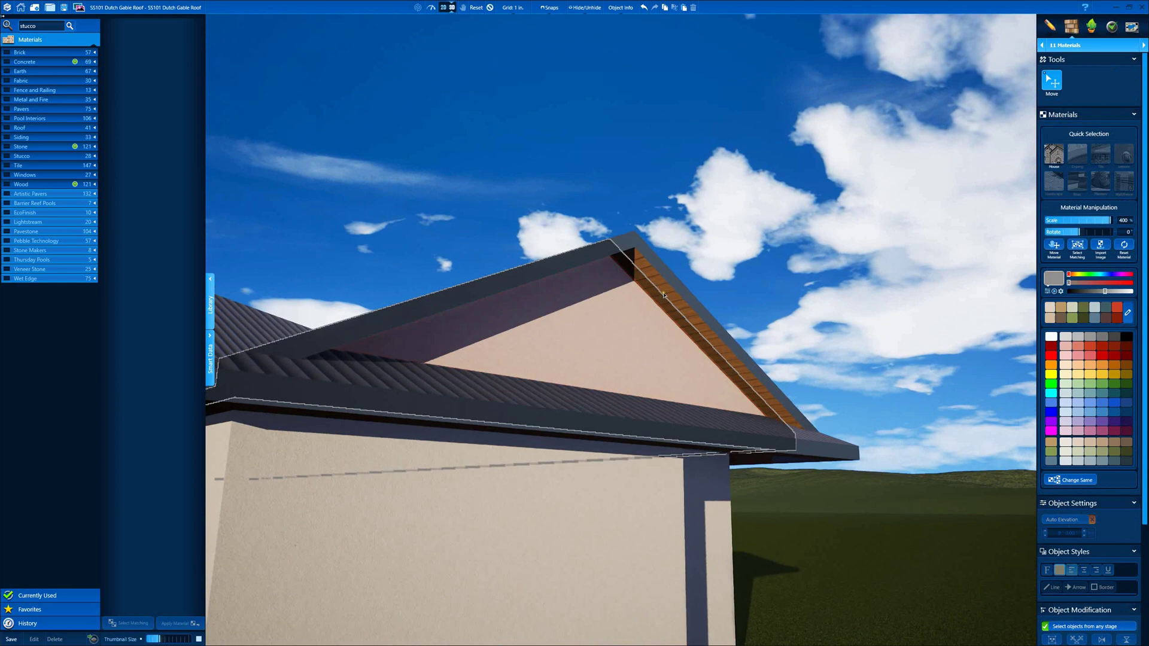
drag(672, 285, 633, 350)
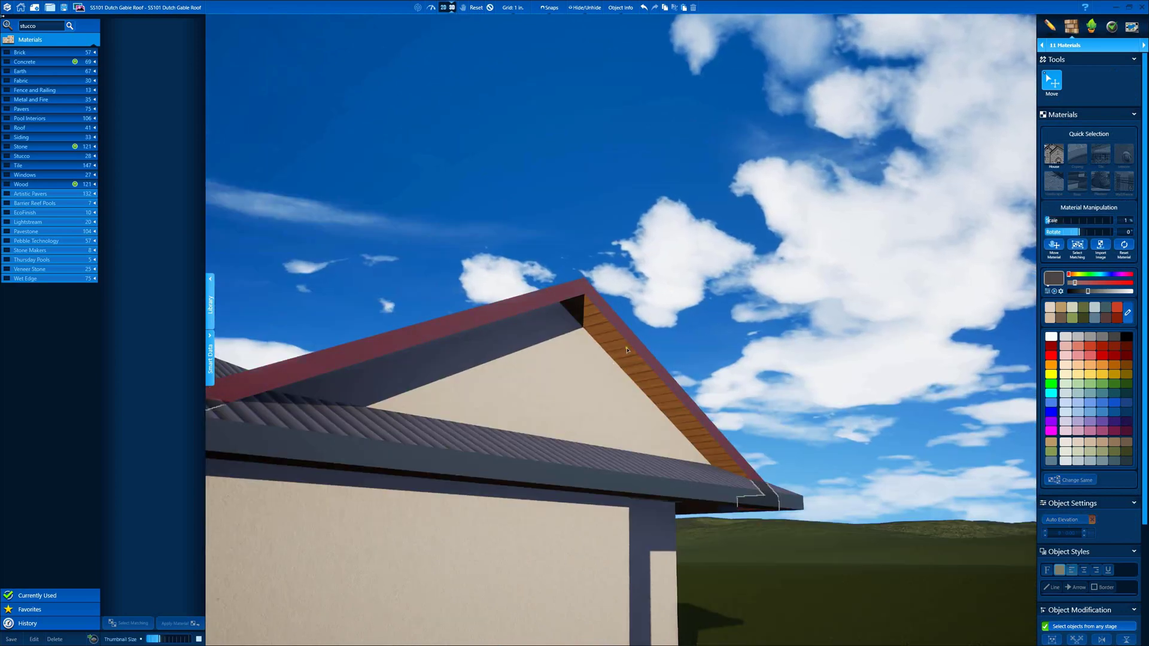
click(625, 350)
scroll(625, 376, down, 5)
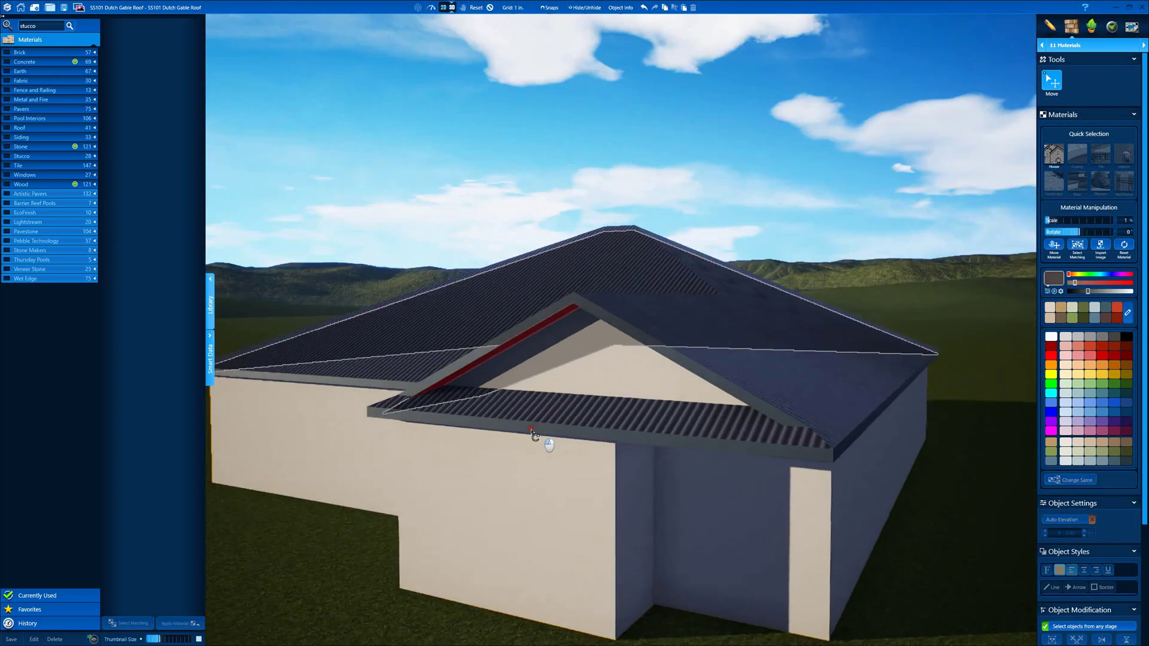
scroll(529, 439, up, 5)
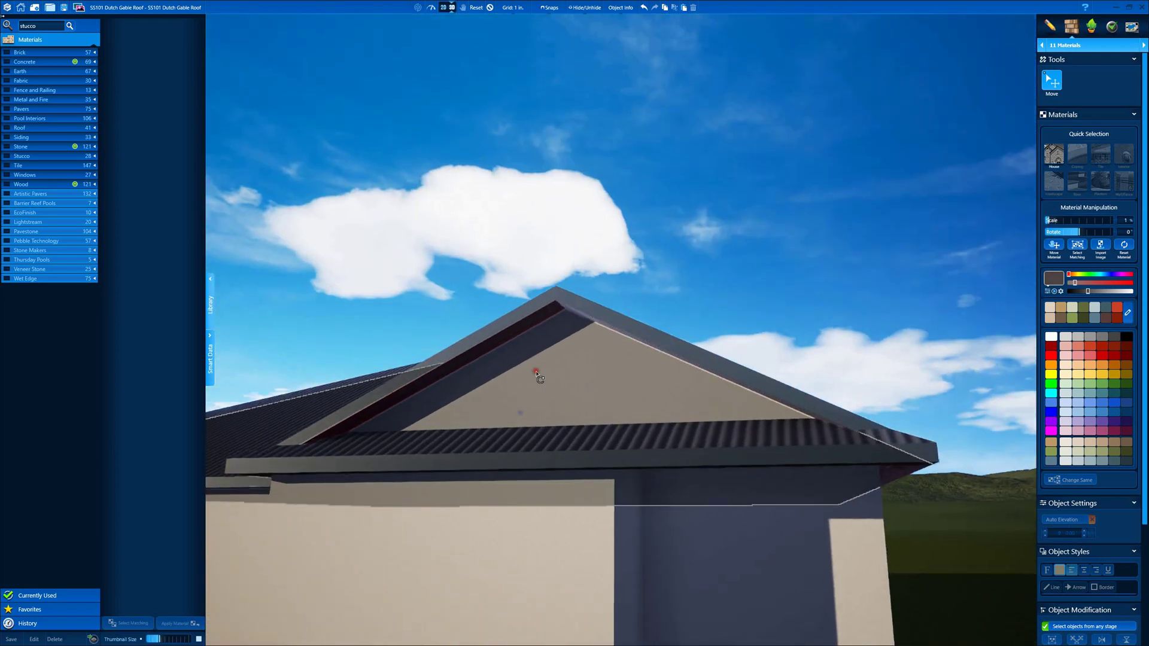
click(490, 7)
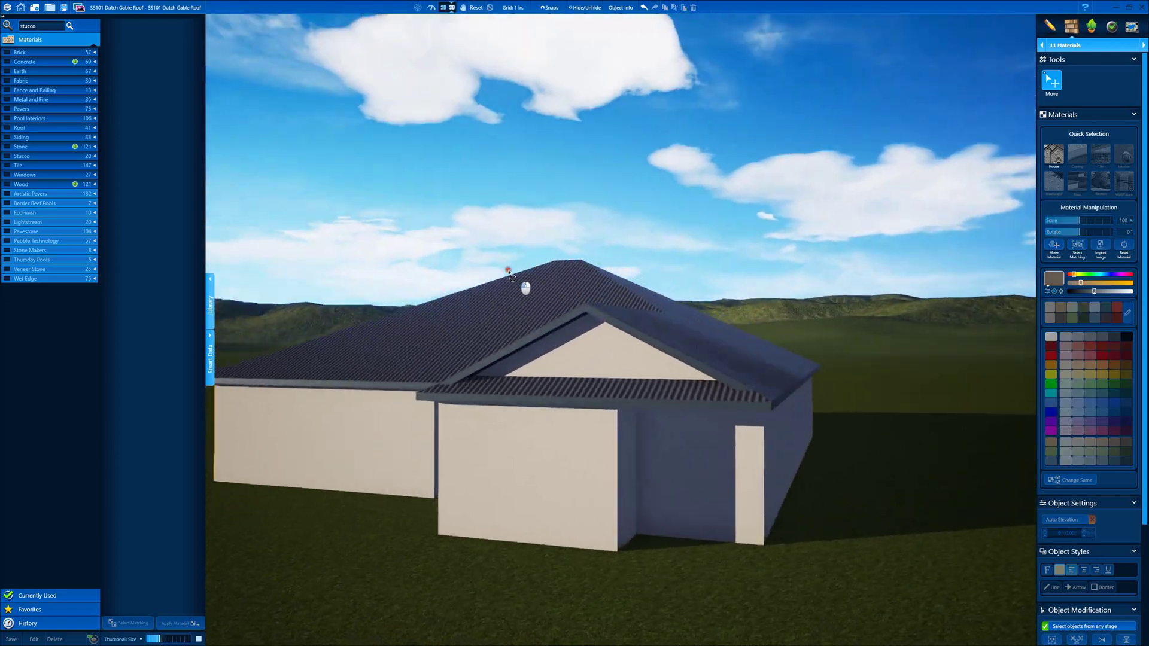
Step: Turn on 3D grass for the ground surface around the house
drag(508, 270, 525, 295)
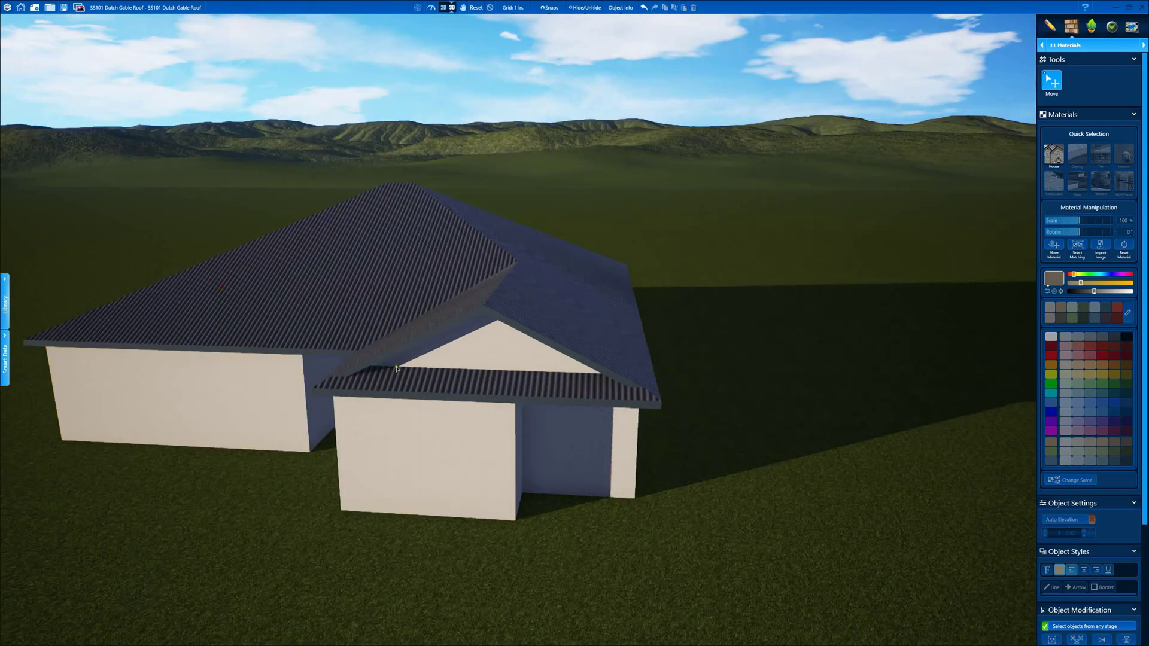
drag(398, 369, 571, 328)
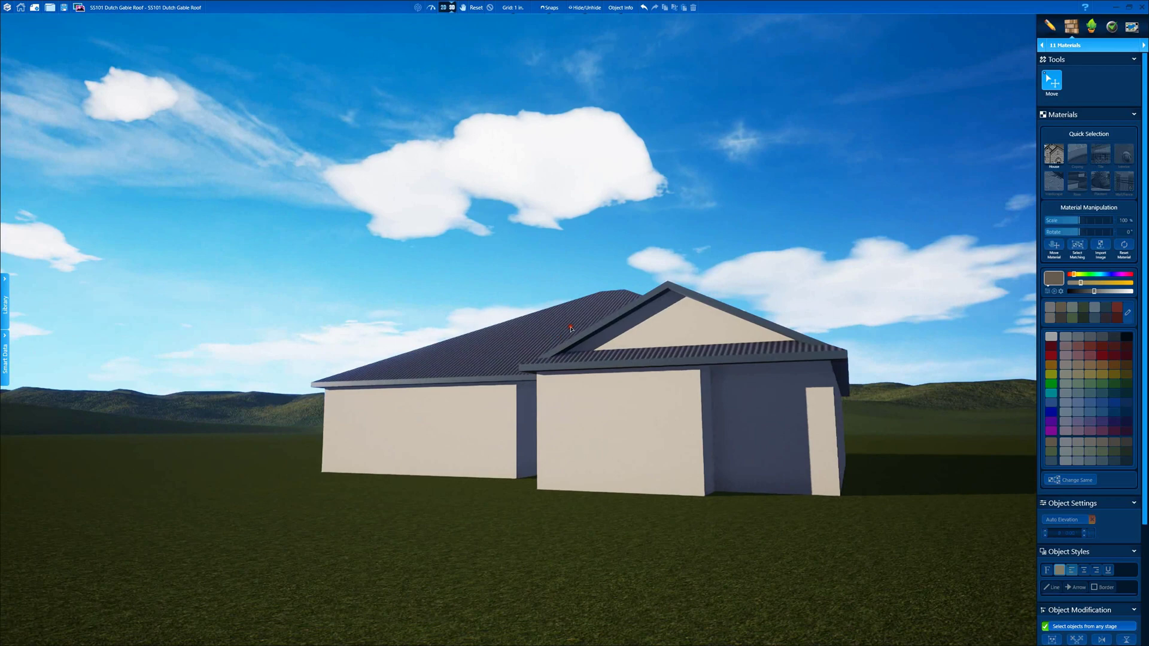
click(875, 506)
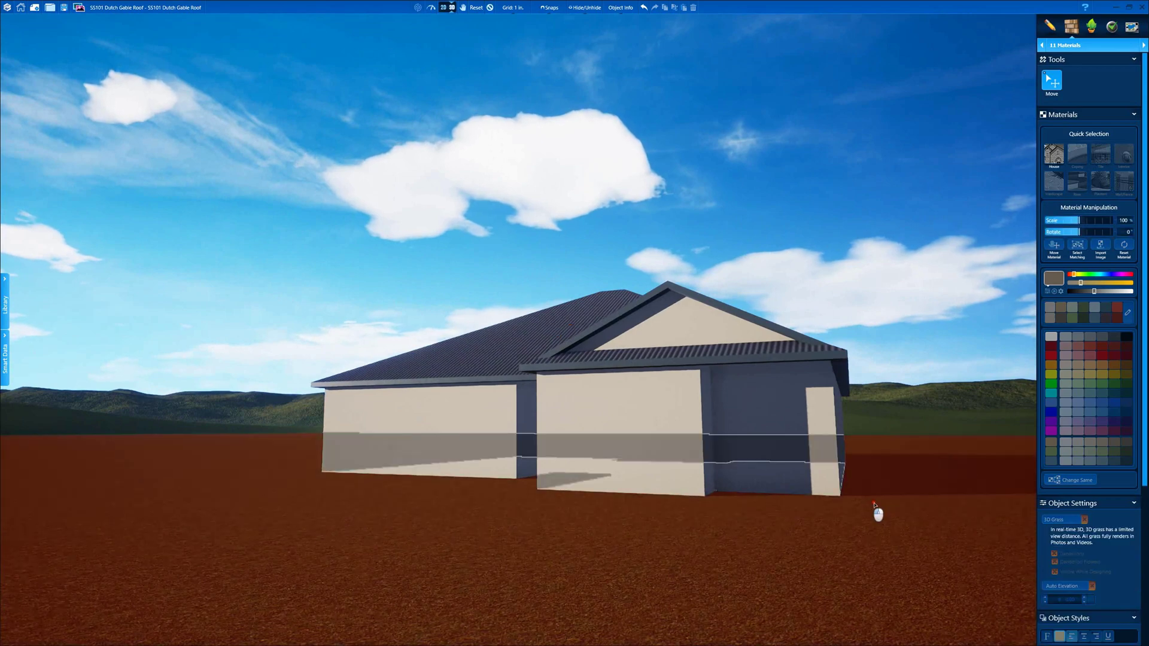
click(1064, 521)
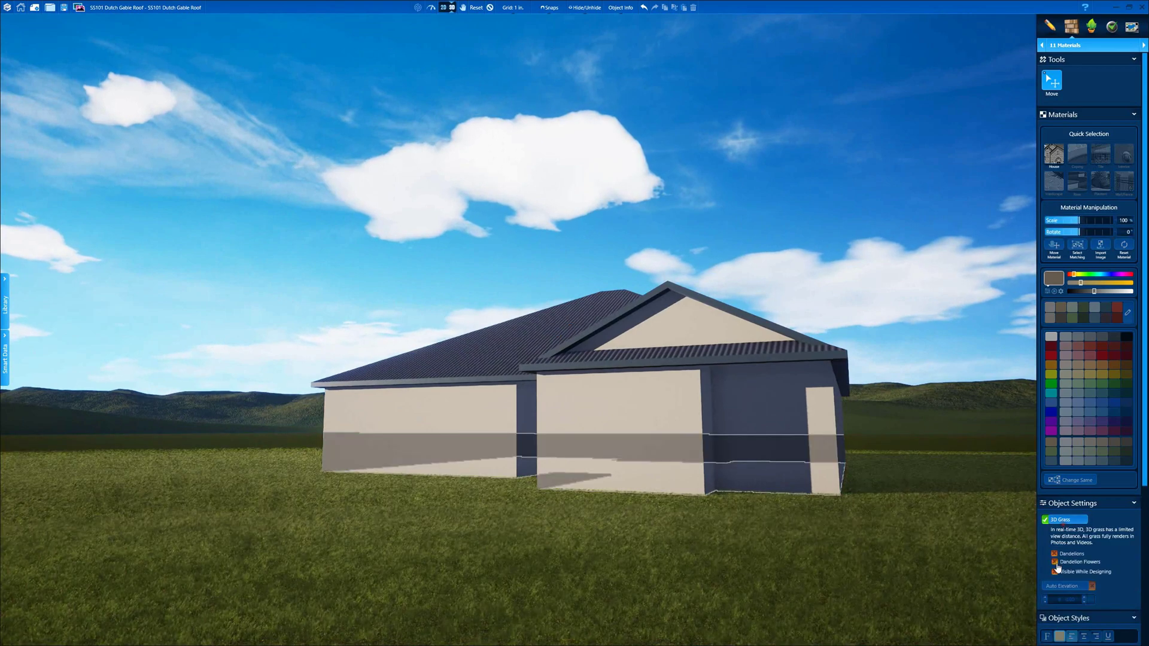
click(490, 8)
scroll(605, 512, up, 3)
drag(605, 512, 606, 492)
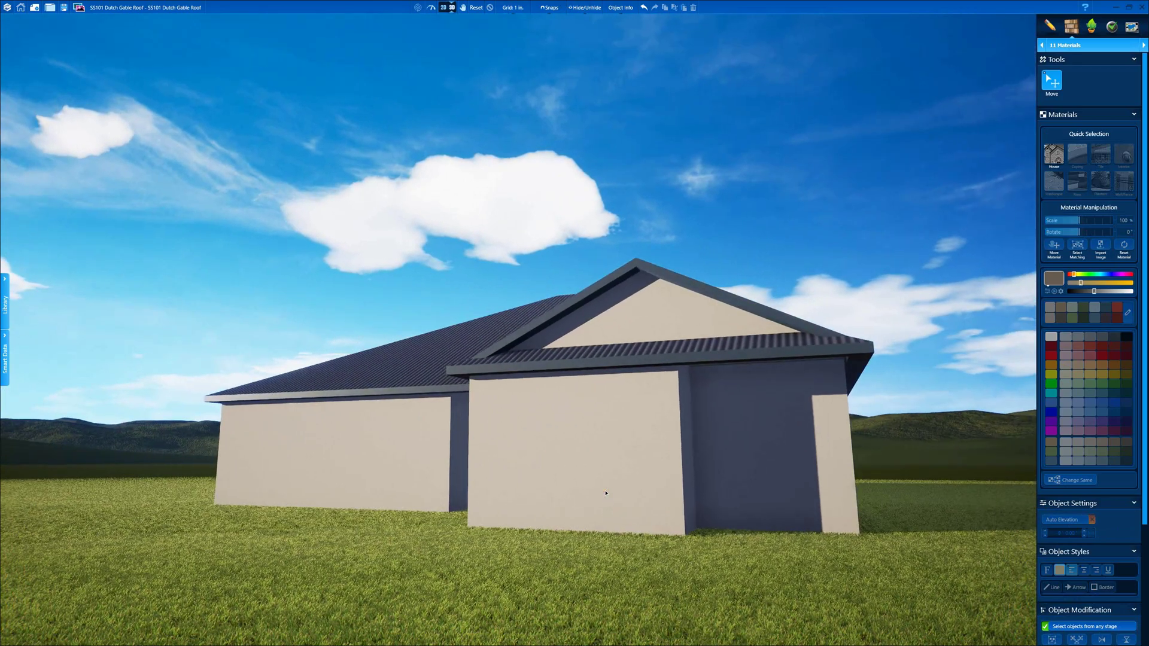
Step: Return to the house design stage and examine the Dutch gable roof in 3D from the side and the front
drag(558, 438, 531, 478)
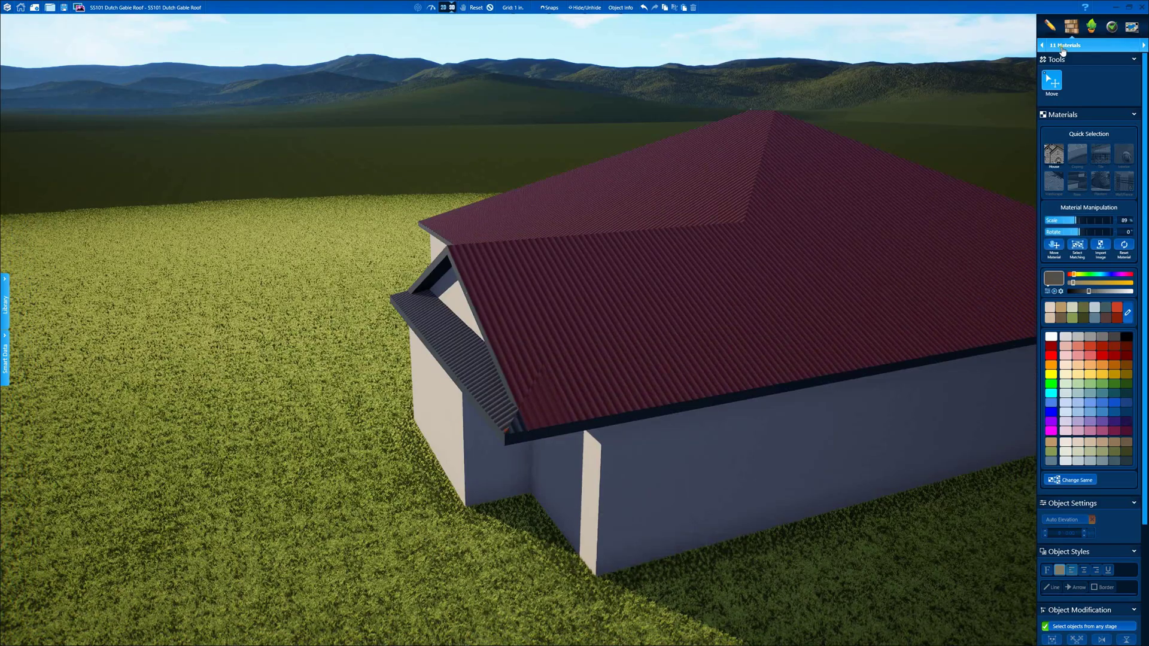
click(1063, 46)
click(1062, 84)
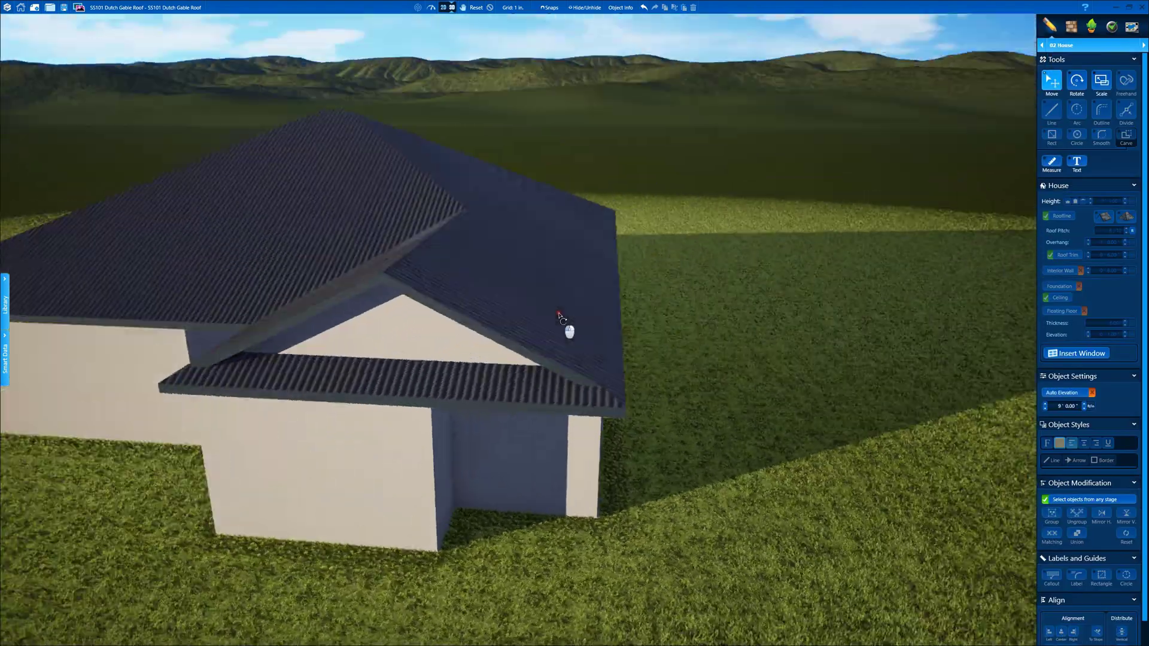
drag(560, 317, 513, 409)
scroll(516, 389, down, 2)
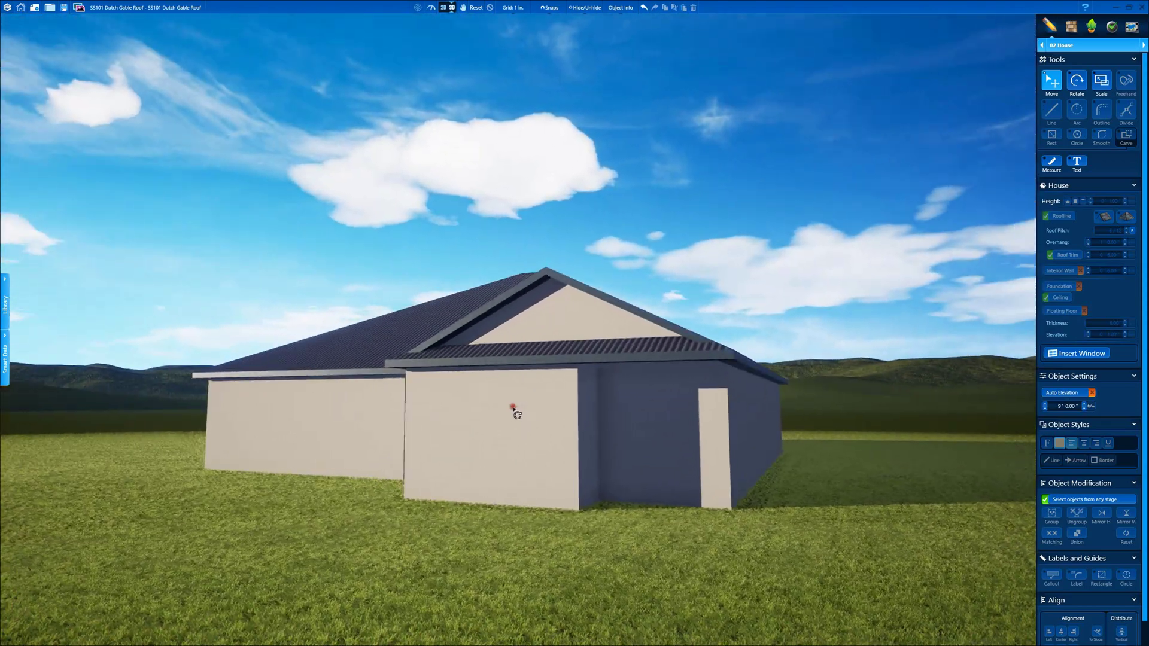
middle_drag(563, 453, 561, 452)
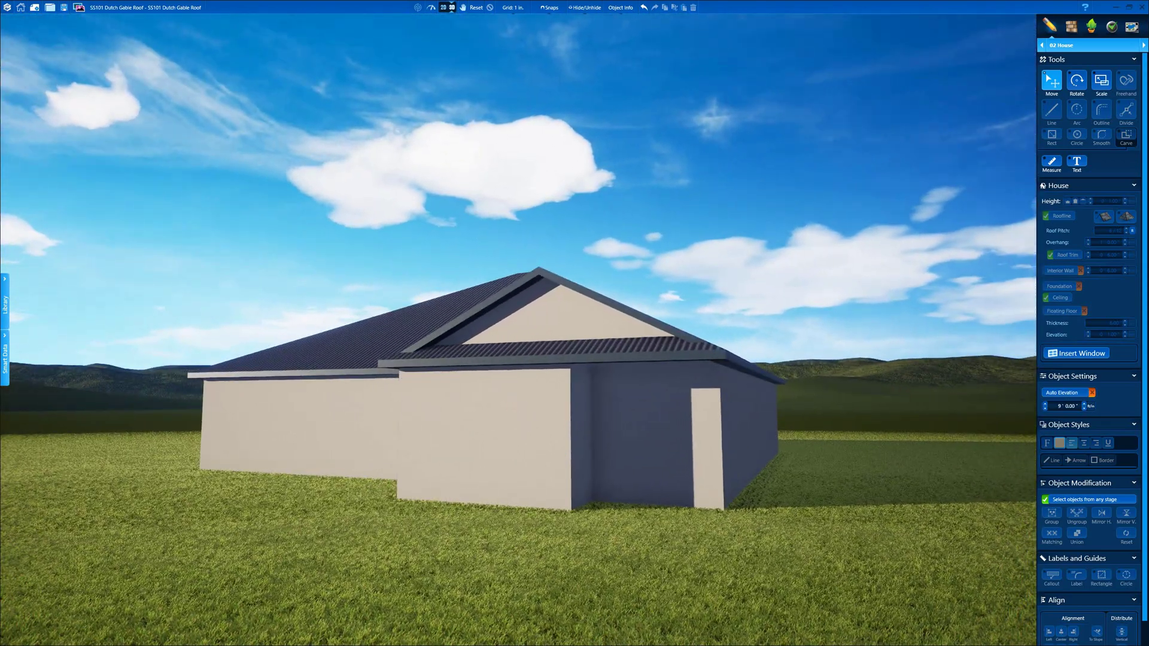